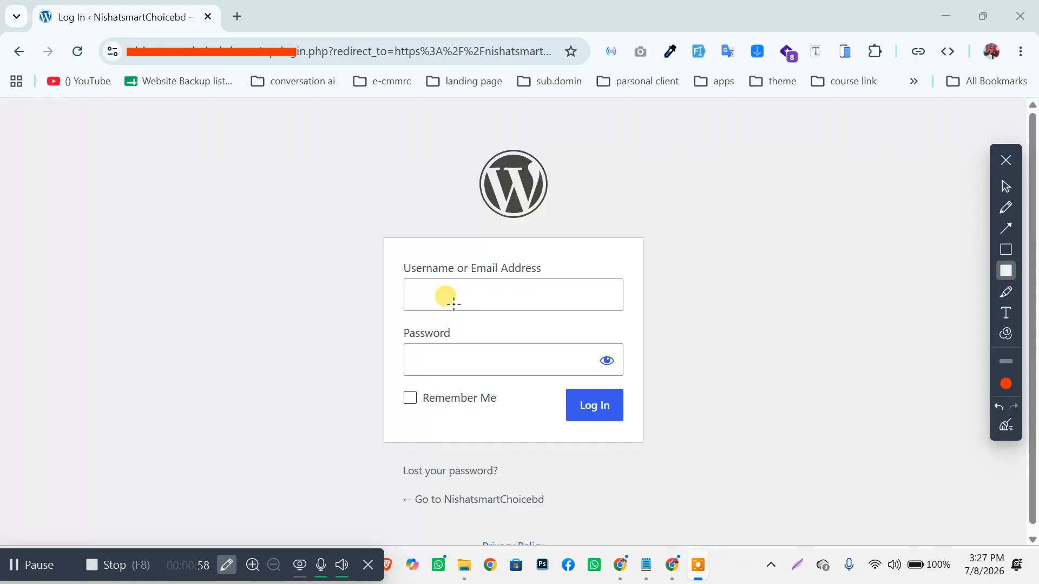
{"action": "key", "text": "super"}
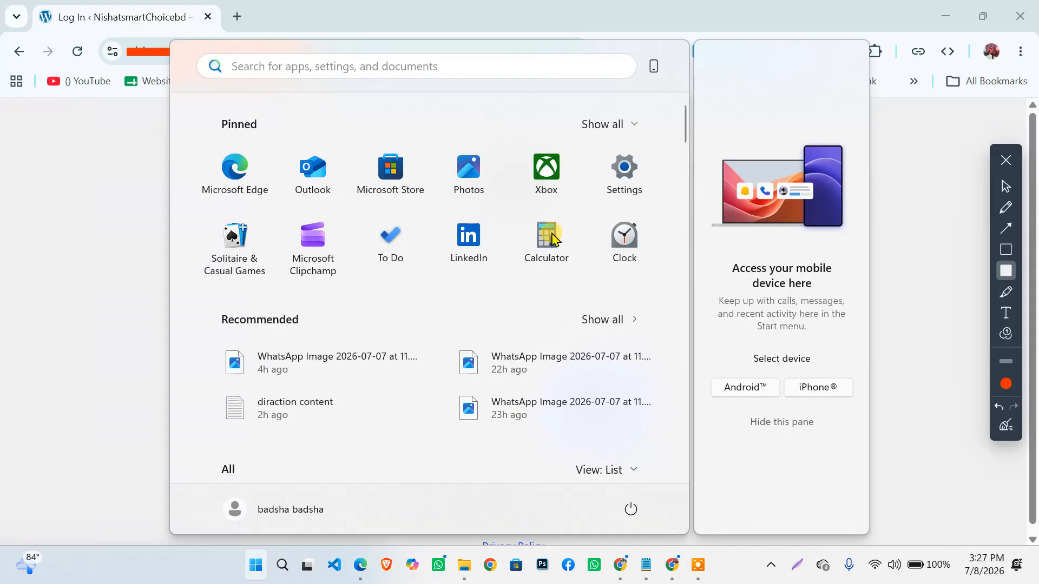
{"action": "left_click", "coordinate": [914, 133]}
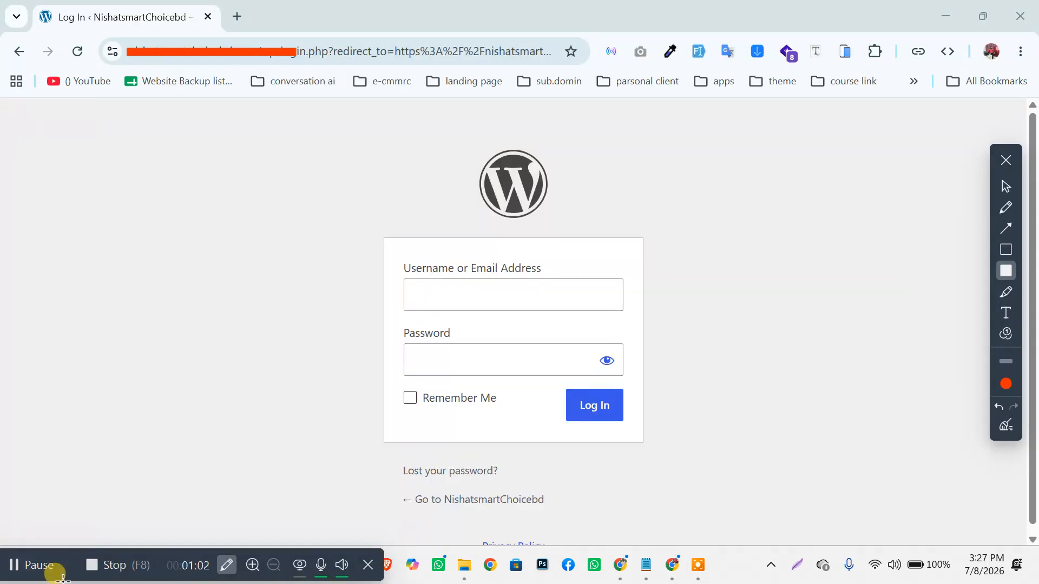
{"action": "left_click", "coordinate": [49, 572]}
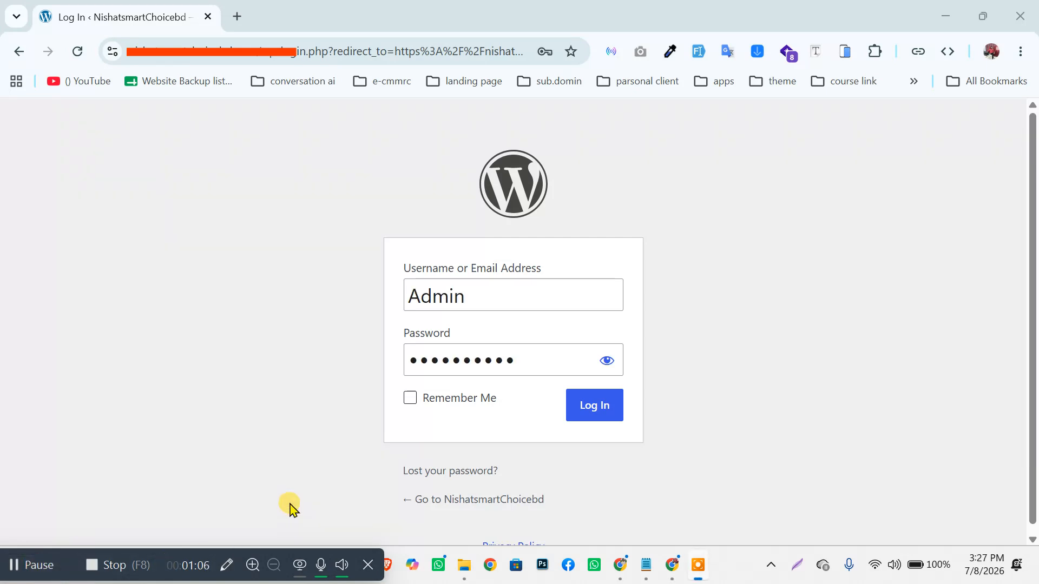
Step: Log in to the WordPress site with the entered Admin credentials and save the login in the browser
{"action": "left_click", "coordinate": [607, 410]}
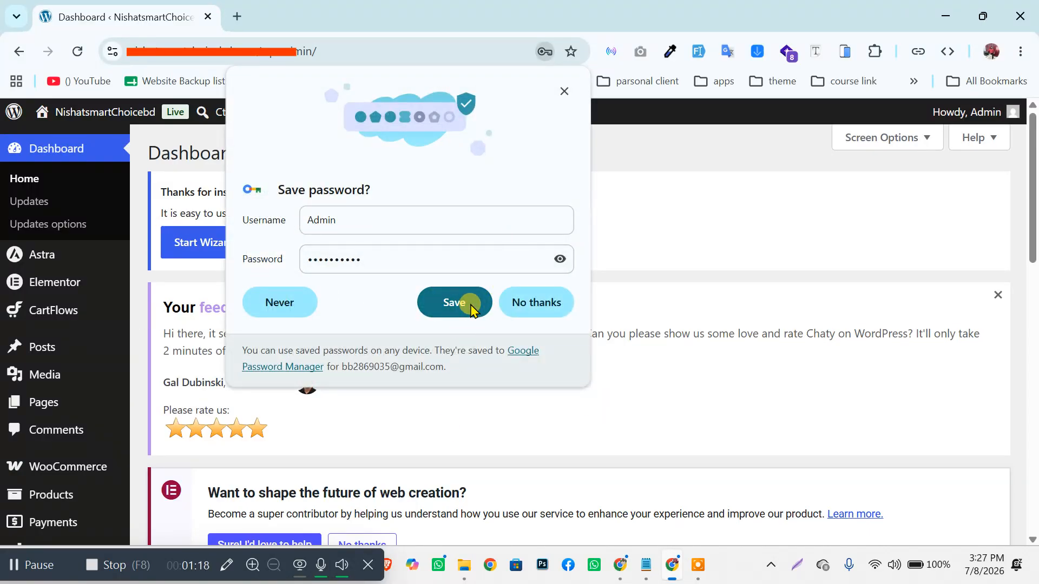
{"action": "left_click", "coordinate": [461, 302]}
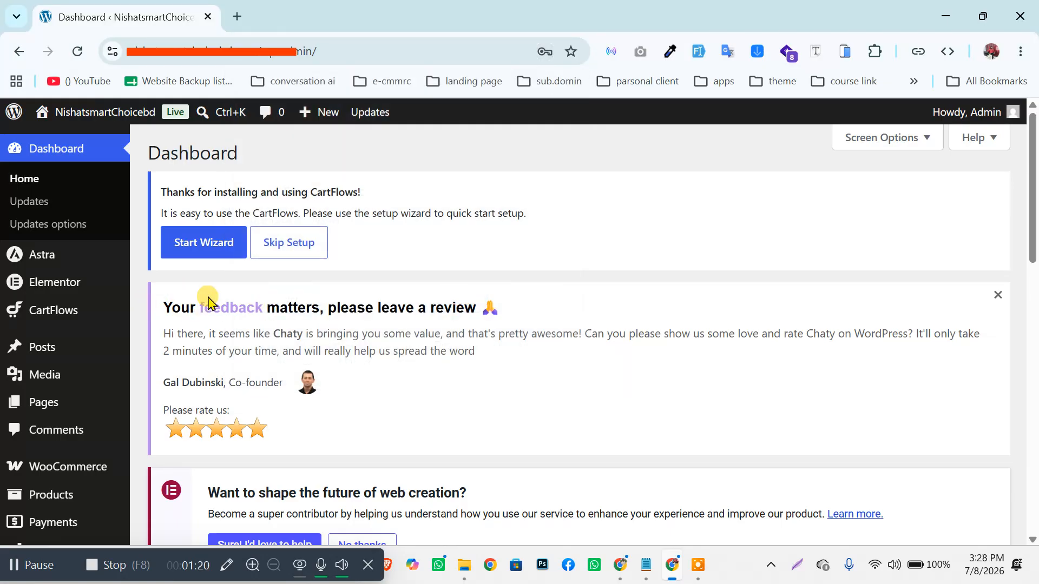
Step: Dismiss the Chaty review request on the dashboard and close its reminder prompt without choosing a reminder
{"action": "left_click", "coordinate": [999, 295]}
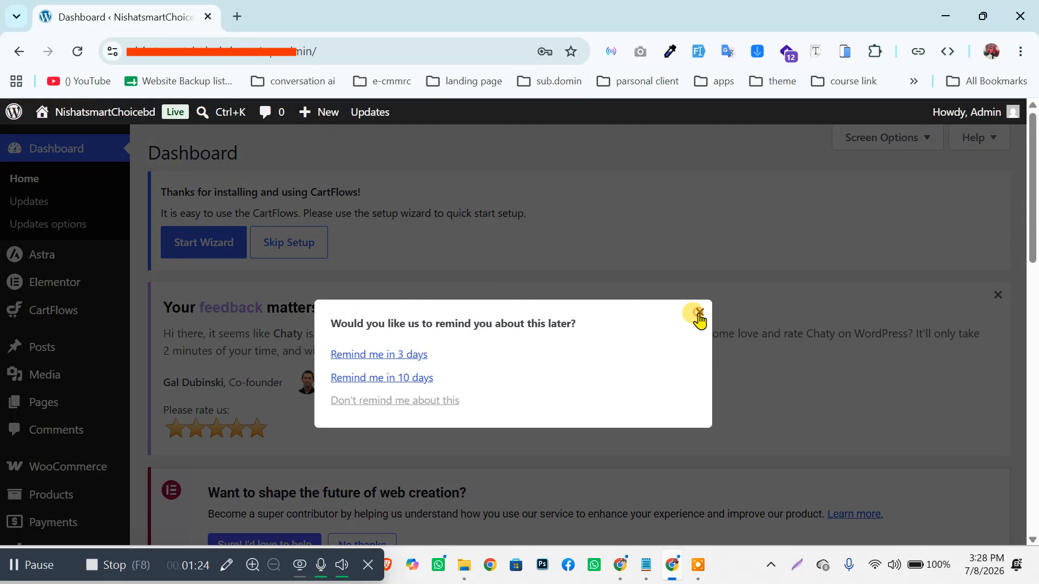
{"action": "left_click", "coordinate": [698, 314]}
Step: Open the WooCommerce orders list and bring the newest orders into view
{"action": "scroll", "coordinate": [286, 308], "scroll_direction": "down", "scroll_amount": 12}
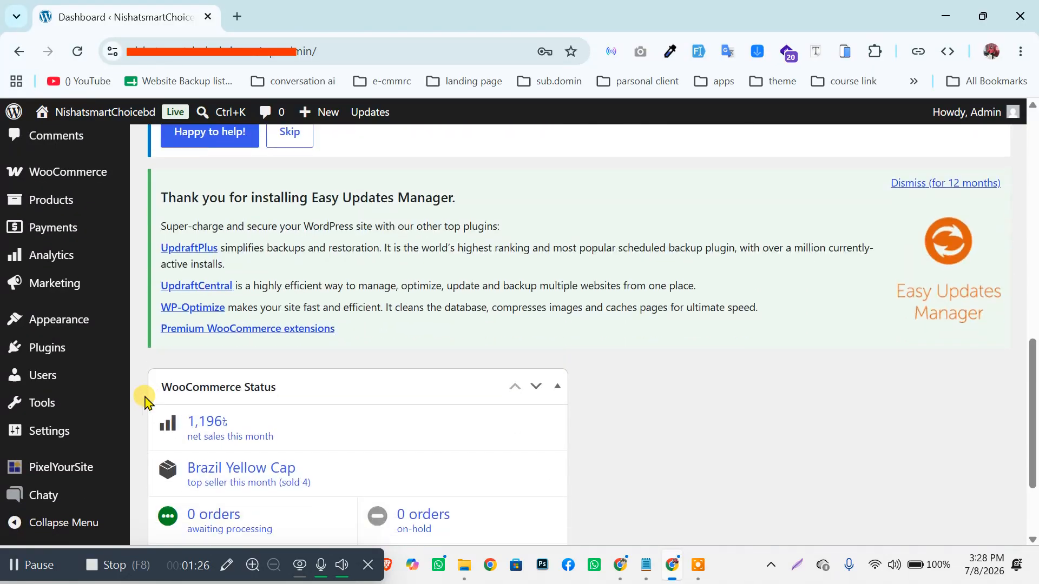
{"action": "scroll", "coordinate": [68, 368], "scroll_direction": "up", "scroll_amount": 5}
{"action": "scroll", "coordinate": [87, 367], "scroll_direction": "down", "scroll_amount": 2}
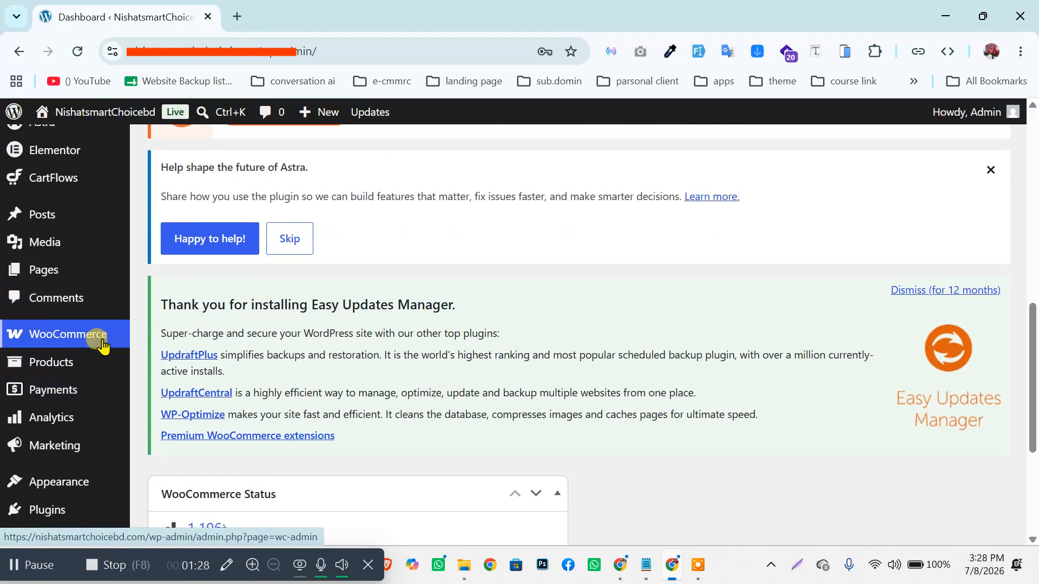
{"action": "mouse_move", "coordinate": [103, 345]}
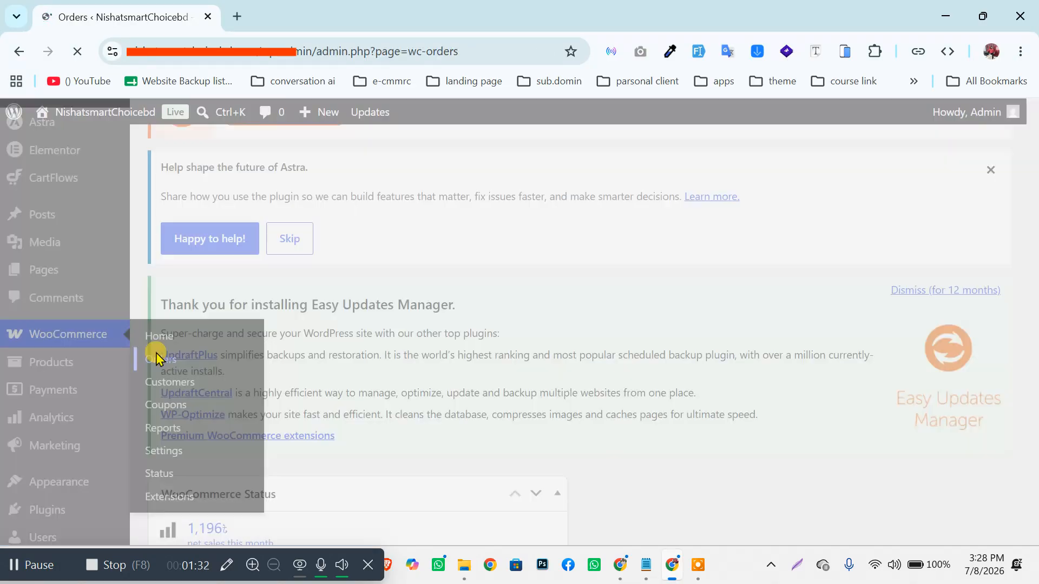
{"action": "scroll", "coordinate": [335, 325], "scroll_direction": "down", "scroll_amount": 3}
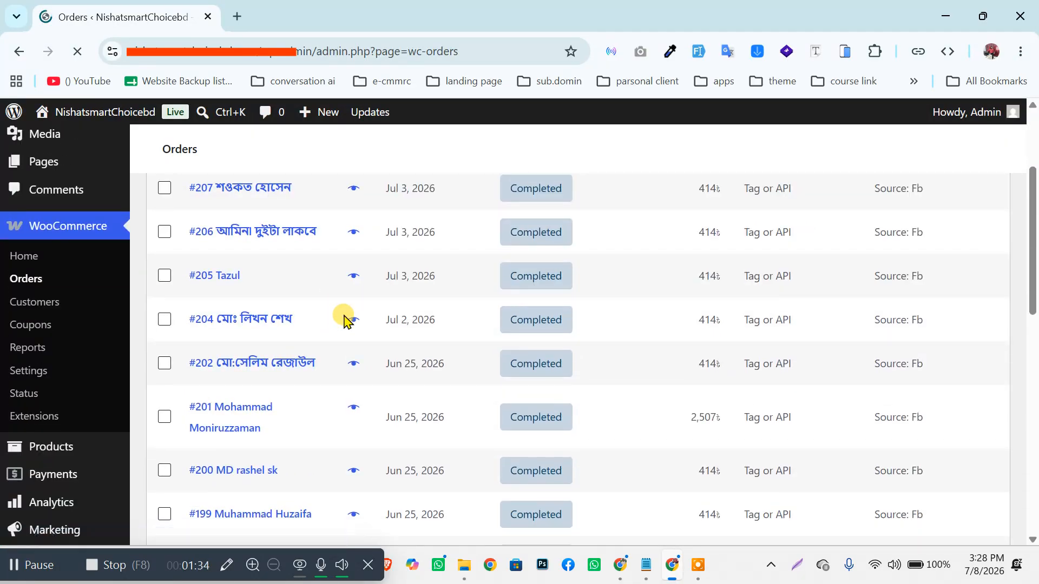
{"action": "scroll", "coordinate": [341, 352], "scroll_direction": "down", "scroll_amount": 3}
{"action": "scroll", "coordinate": [278, 479], "scroll_direction": "down", "scroll_amount": 3}
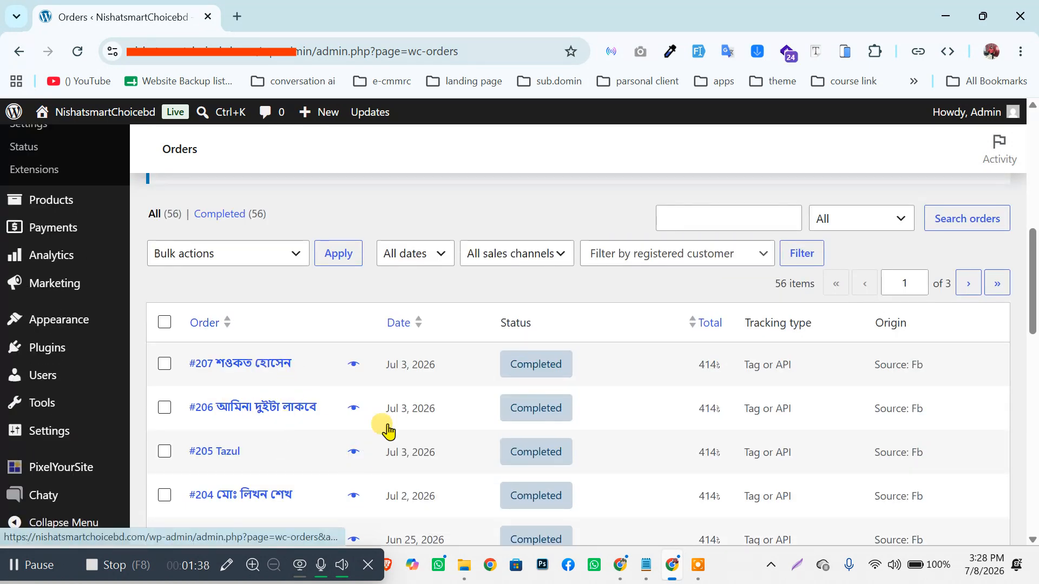
Step: Open the newest order in the list, dated Jul 3, 2026, and review its general and billing details
{"action": "left_click", "coordinate": [234, 365]}
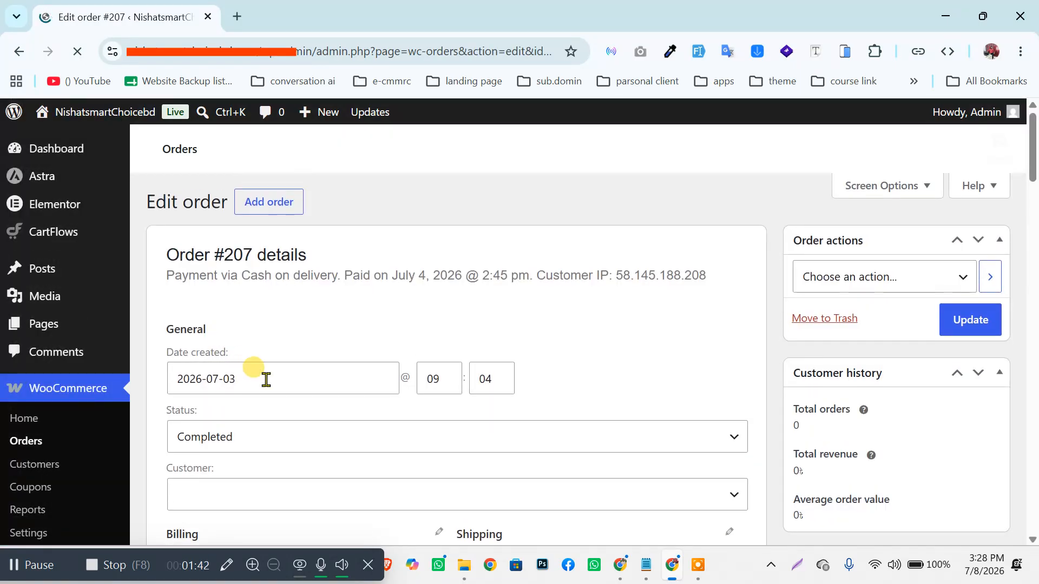
{"action": "scroll", "coordinate": [302, 304], "scroll_direction": "down", "scroll_amount": 2}
{"action": "scroll", "coordinate": [365, 329], "scroll_direction": "down", "scroll_amount": 6}
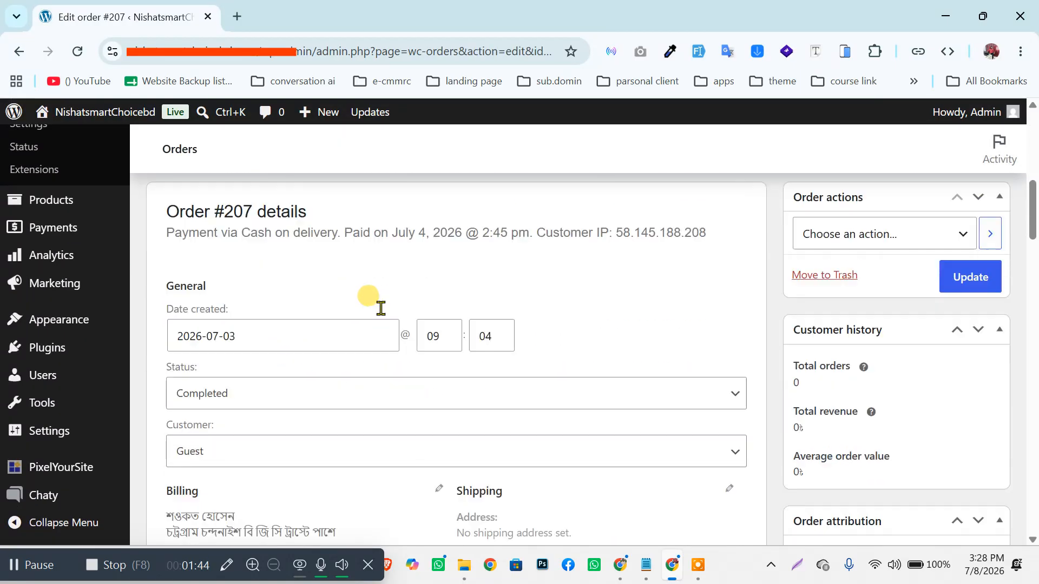
{"action": "scroll", "coordinate": [381, 308], "scroll_direction": "down", "scroll_amount": 3}
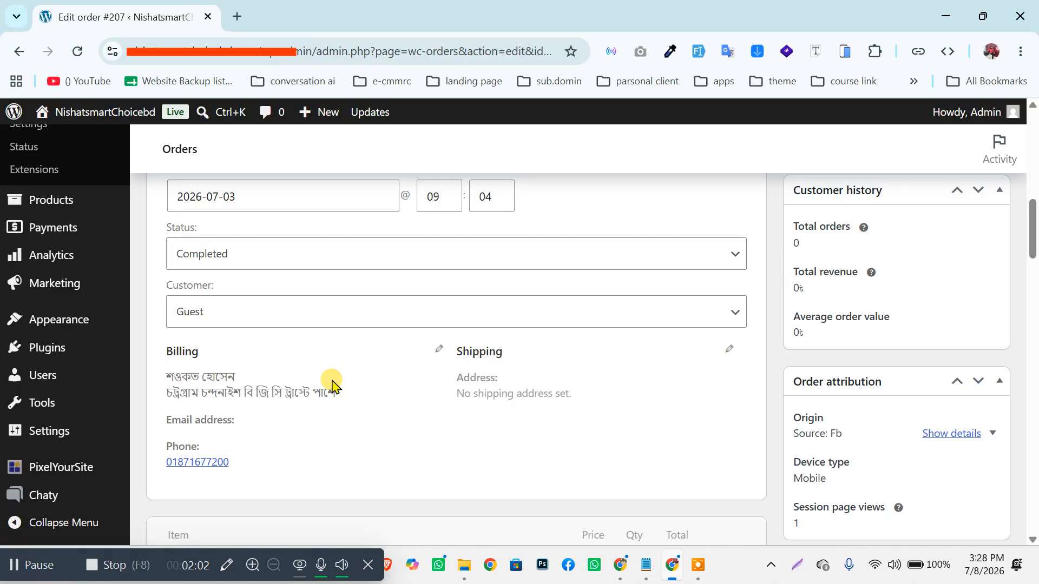
{"action": "scroll", "coordinate": [332, 385], "scroll_direction": "up", "scroll_amount": 1}
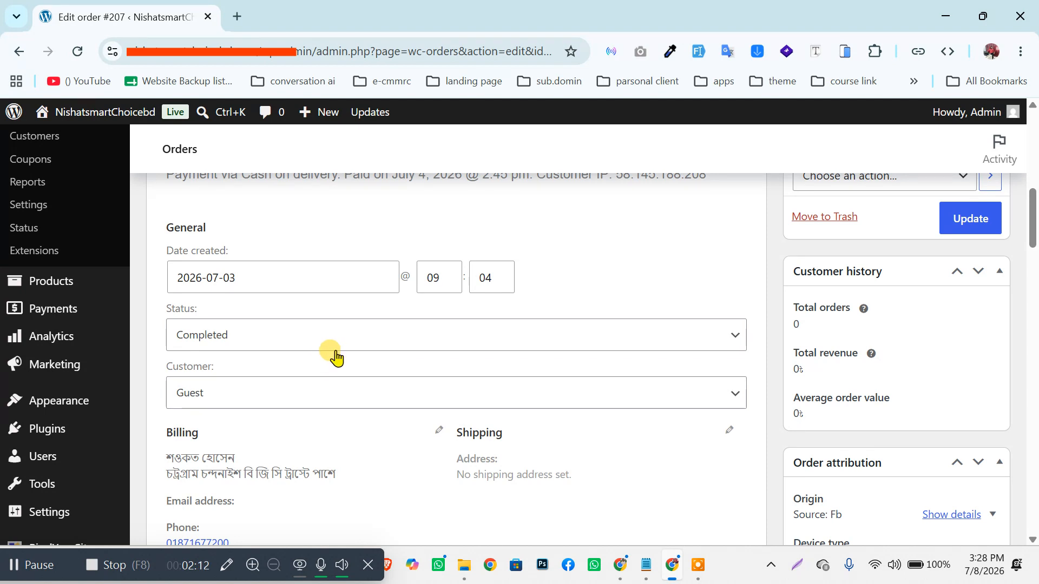
Step: Change the order's status to Cancelled, and set it back to Completed
{"action": "left_click", "coordinate": [290, 341]}
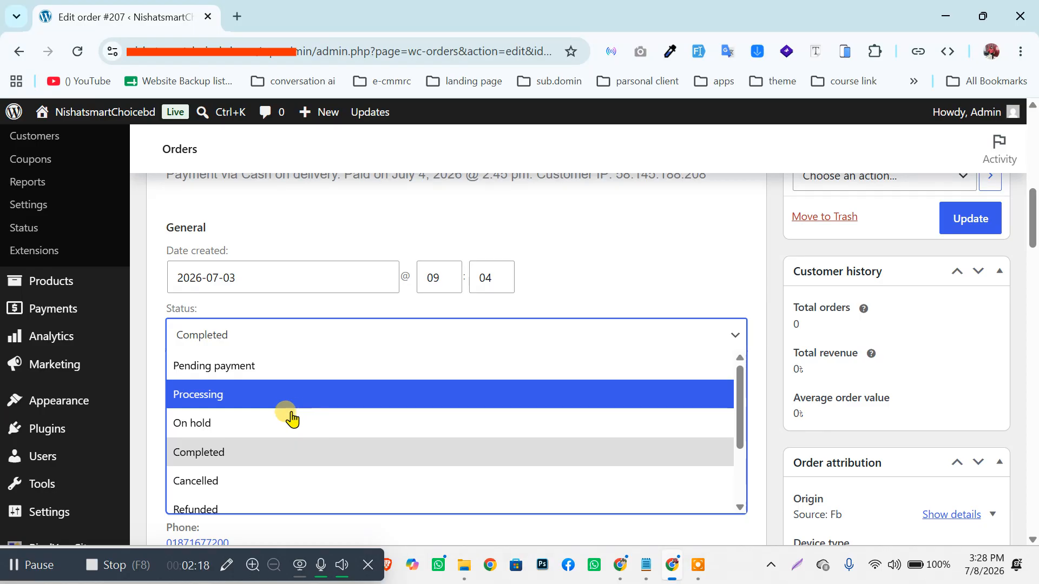
{"action": "scroll", "coordinate": [291, 418], "scroll_direction": "down", "scroll_amount": 3}
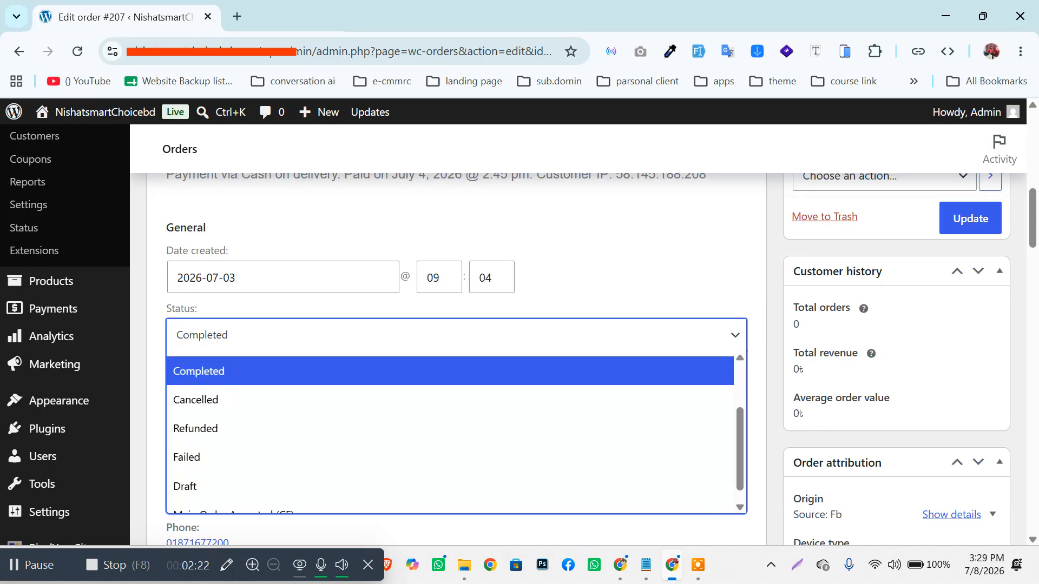
{"action": "left_click", "coordinate": [201, 404]}
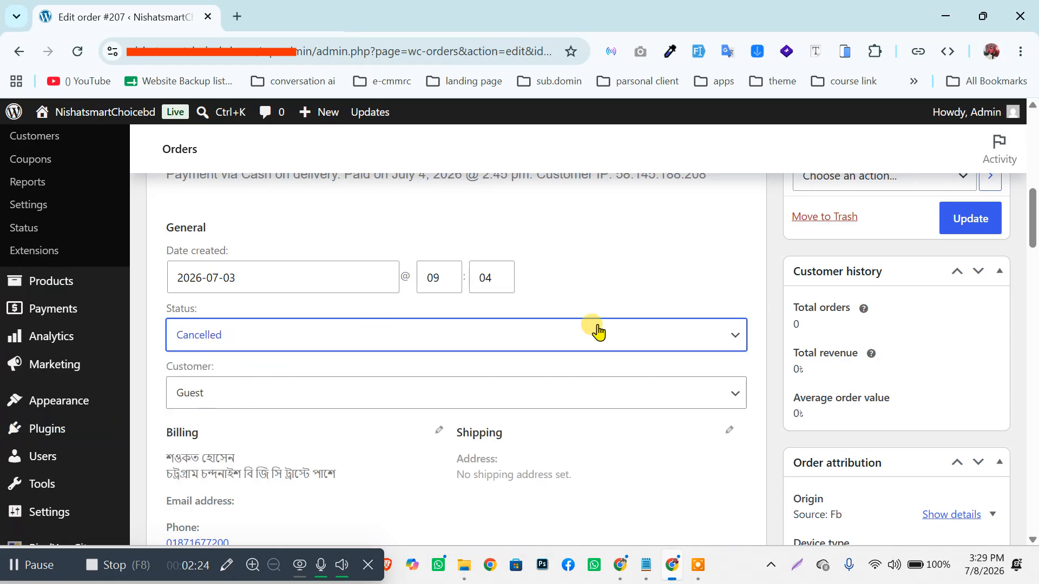
{"action": "left_click", "coordinate": [279, 336]}
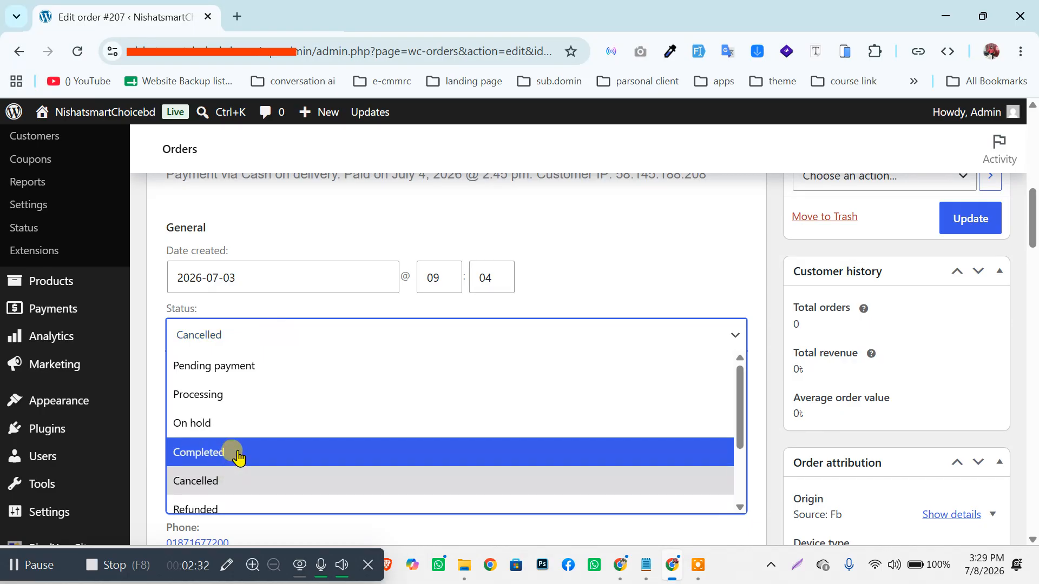
{"action": "left_click", "coordinate": [219, 452]}
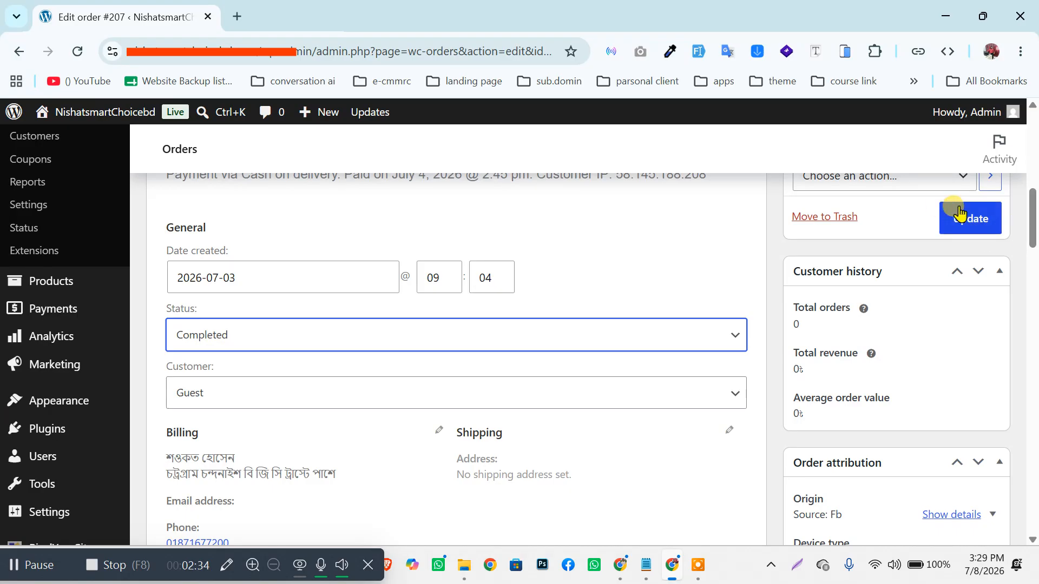
Step: Open the order's billing address for editing and look through its name, address and contact fields
{"action": "scroll", "coordinate": [436, 271], "scroll_direction": "down", "scroll_amount": 1}
{"action": "scroll", "coordinate": [442, 277], "scroll_direction": "down", "scroll_amount": 1}
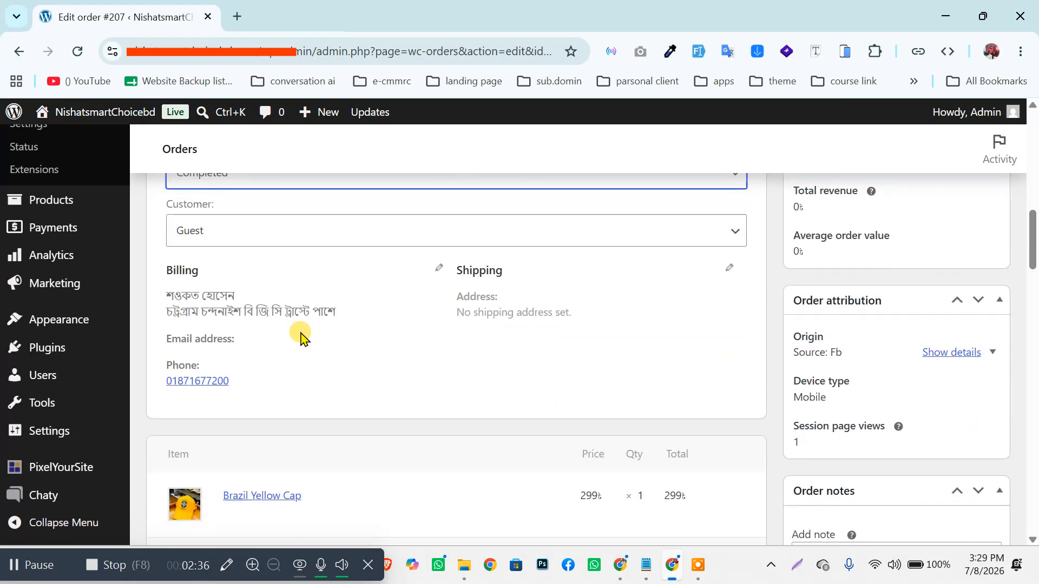
{"action": "triple_click", "coordinate": [164, 297]}
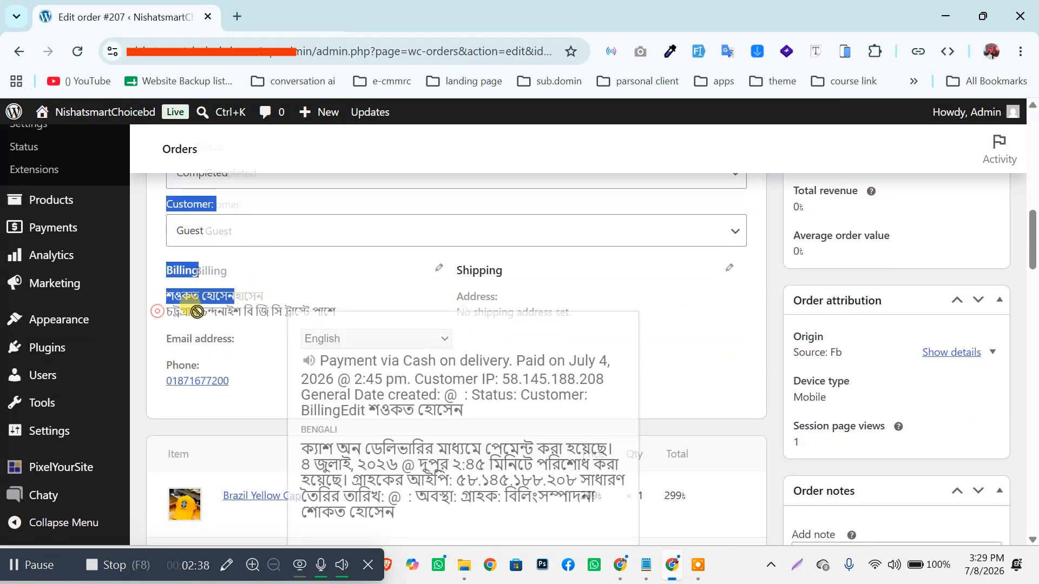
{"action": "left_click", "coordinate": [395, 301]}
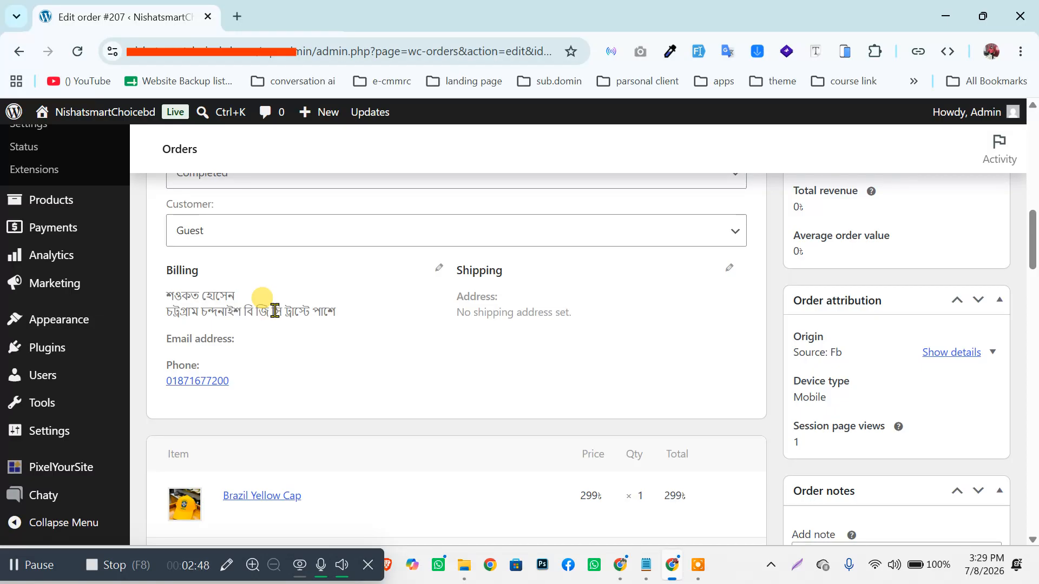
{"action": "left_click", "coordinate": [442, 273]}
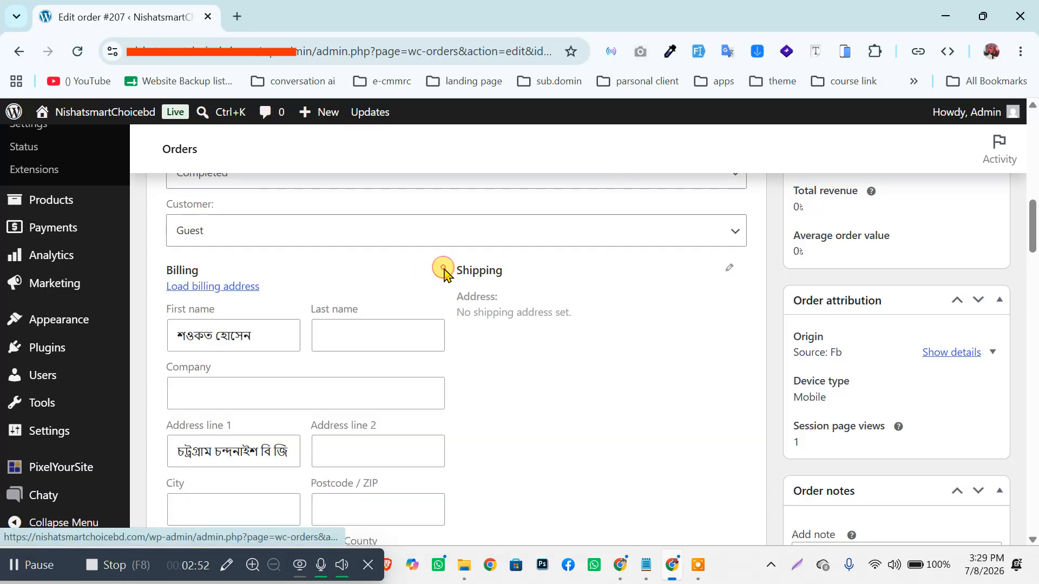
{"action": "scroll", "coordinate": [528, 332], "scroll_direction": "down", "scroll_amount": 5}
{"action": "scroll", "coordinate": [385, 368], "scroll_direction": "up", "scroll_amount": 3}
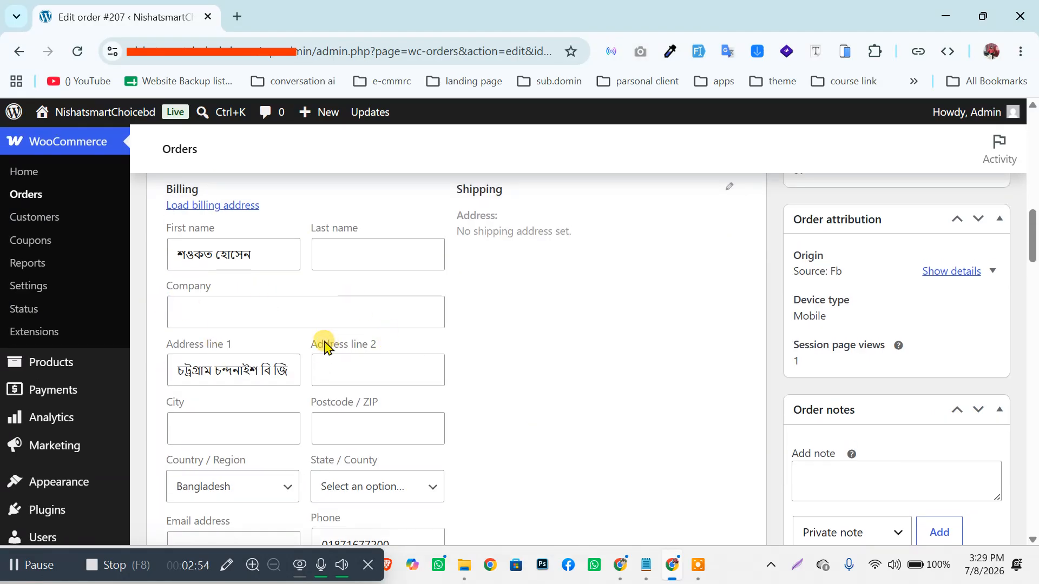
{"action": "scroll", "coordinate": [385, 387], "scroll_direction": "up", "scroll_amount": 3}
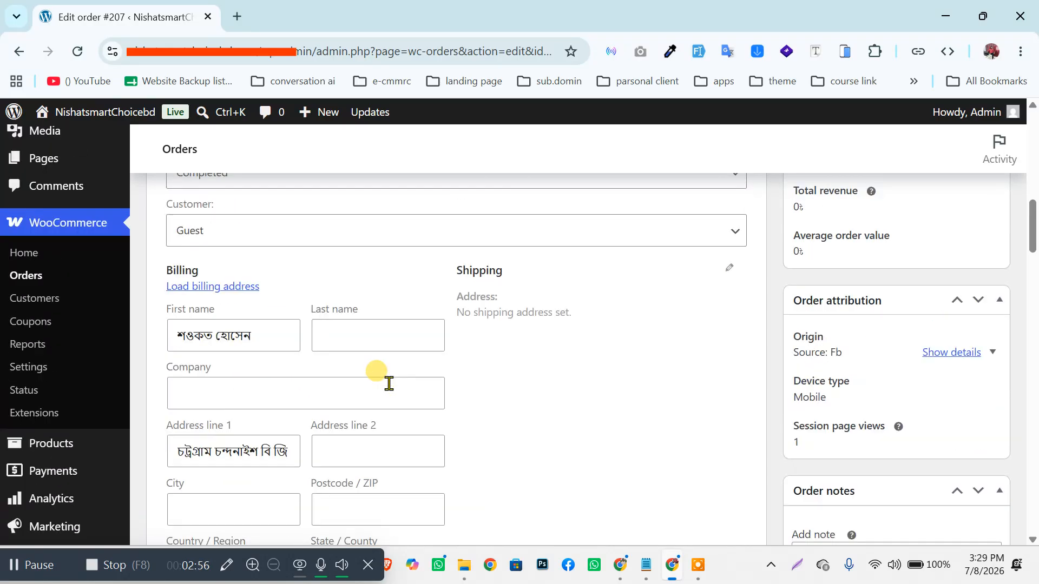
Step: Update the order with its status kept as Completed and the billing details as they are
{"action": "scroll", "coordinate": [303, 384], "scroll_direction": "up", "scroll_amount": 3}
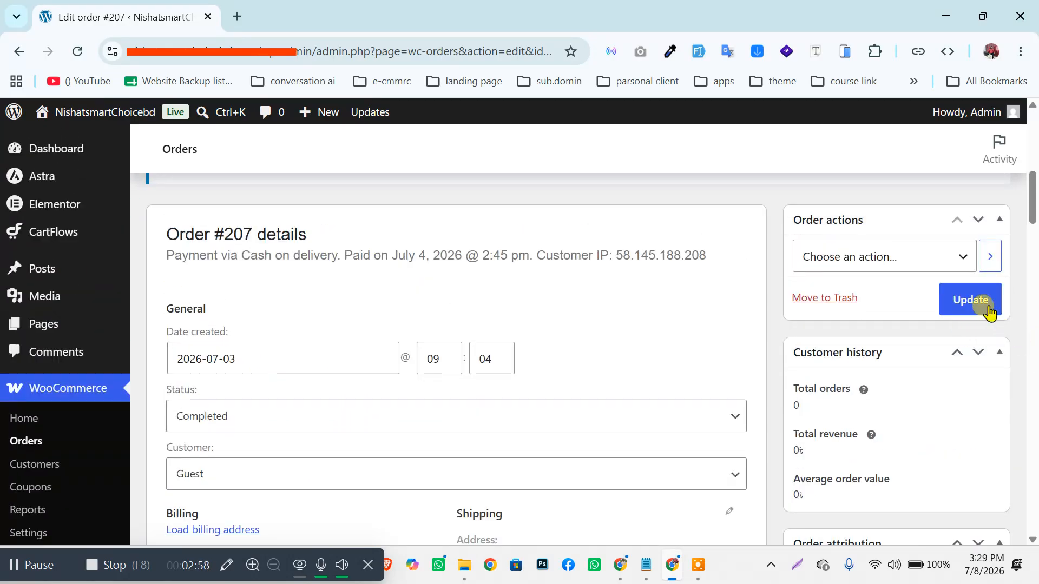
{"action": "scroll", "coordinate": [440, 457], "scroll_direction": "down", "scroll_amount": 2}
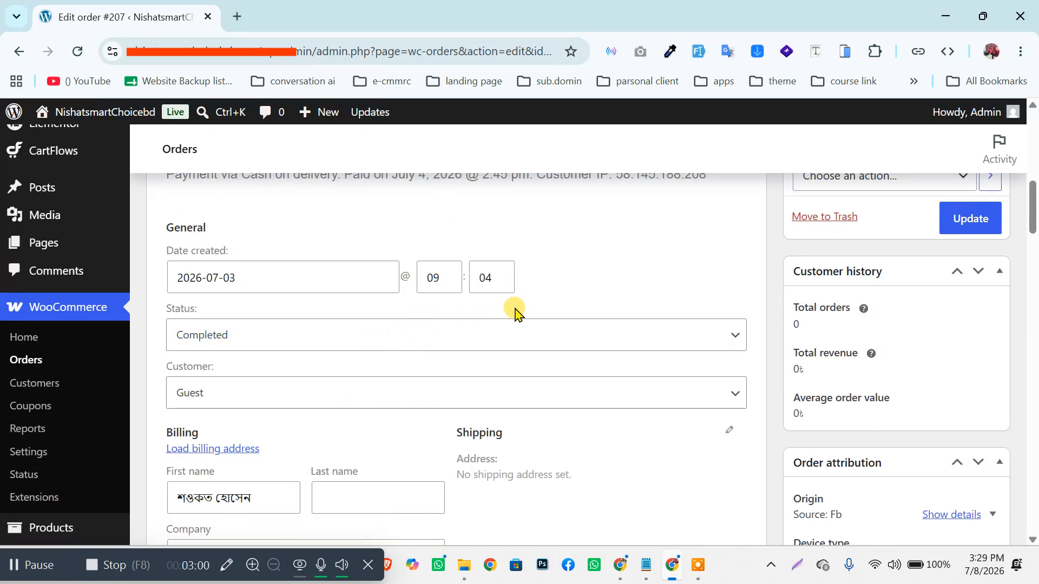
{"action": "scroll", "coordinate": [487, 325], "scroll_direction": "down", "scroll_amount": 2}
{"action": "scroll", "coordinate": [454, 346], "scroll_direction": "up", "scroll_amount": 2}
{"action": "scroll", "coordinate": [379, 346], "scroll_direction": "up", "scroll_amount": 2}
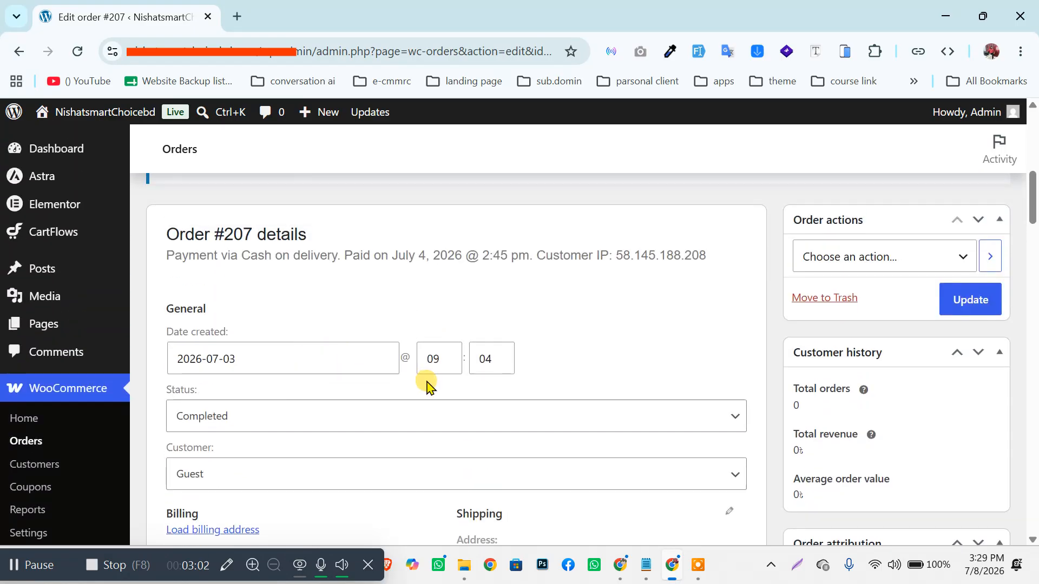
{"action": "left_click", "coordinate": [974, 301]}
Step: Review the updated order's billing details, item, totals, order notes and custom fields
{"action": "scroll", "coordinate": [556, 419], "scroll_direction": "down", "scroll_amount": 3}
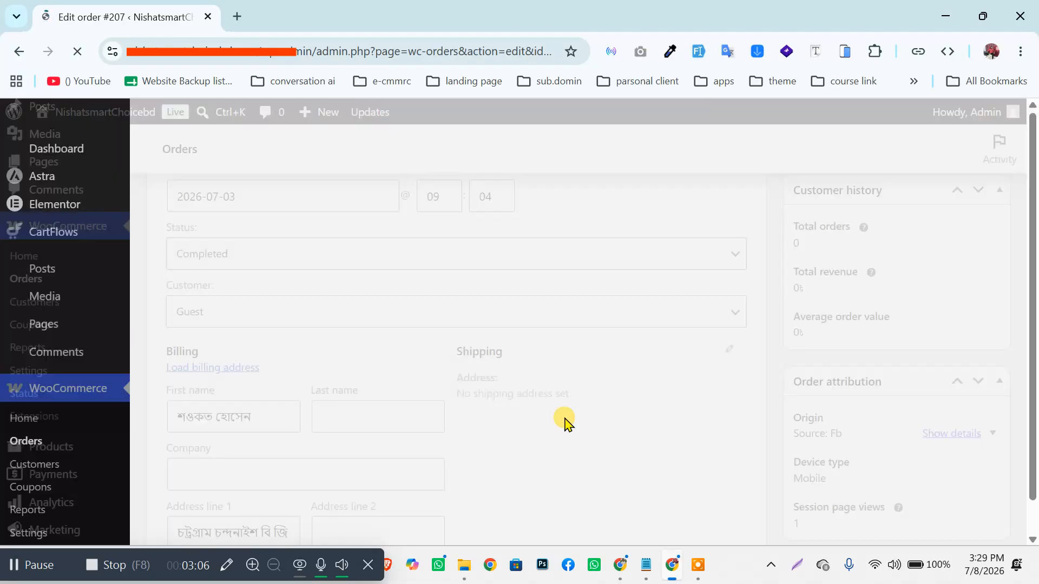
{"action": "scroll", "coordinate": [471, 403], "scroll_direction": "down", "scroll_amount": 4}
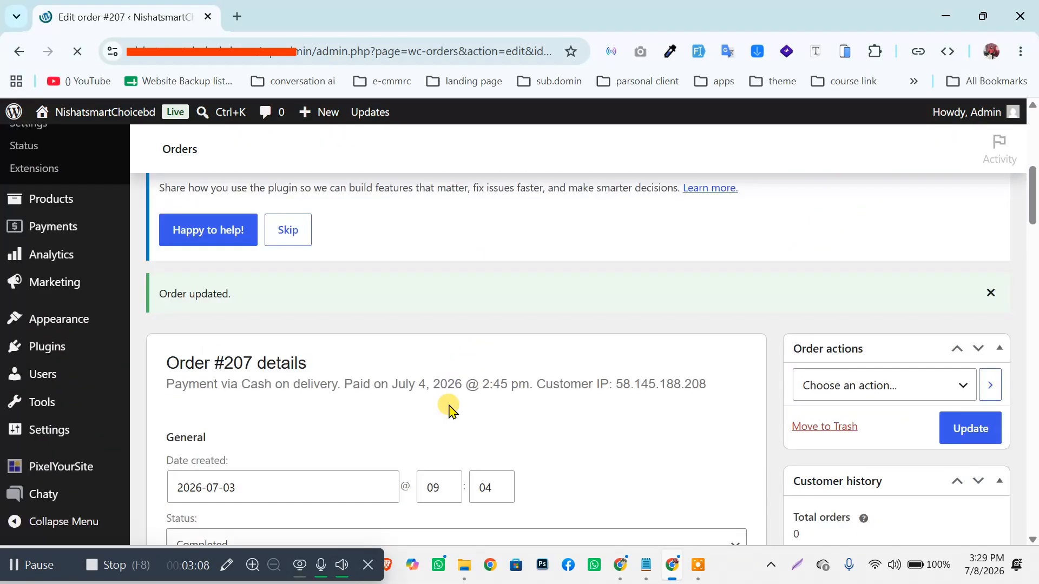
{"action": "scroll", "coordinate": [454, 407], "scroll_direction": "down", "scroll_amount": 6}
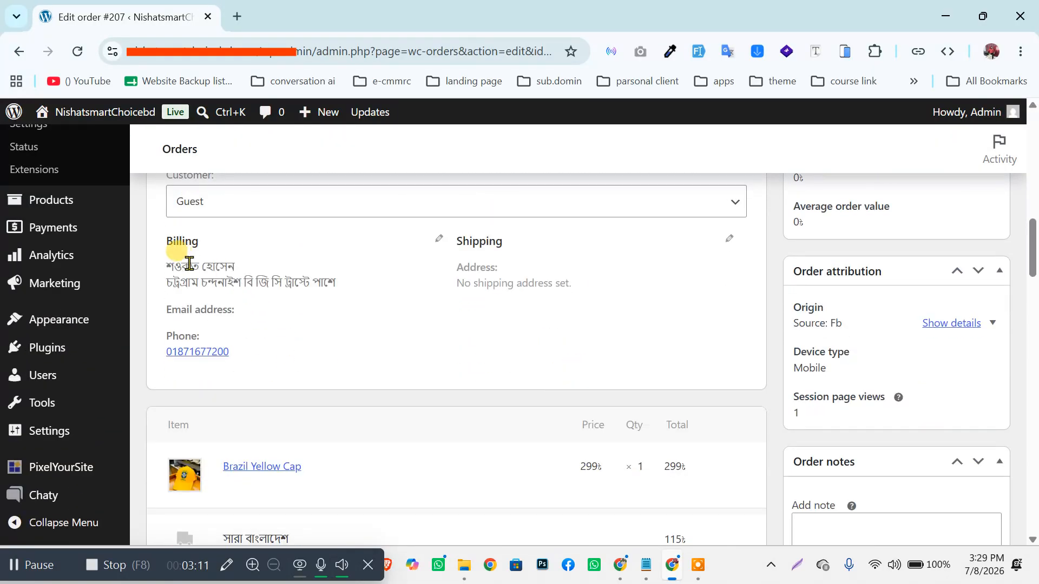
{"action": "scroll", "coordinate": [491, 383], "scroll_direction": "down", "scroll_amount": 3}
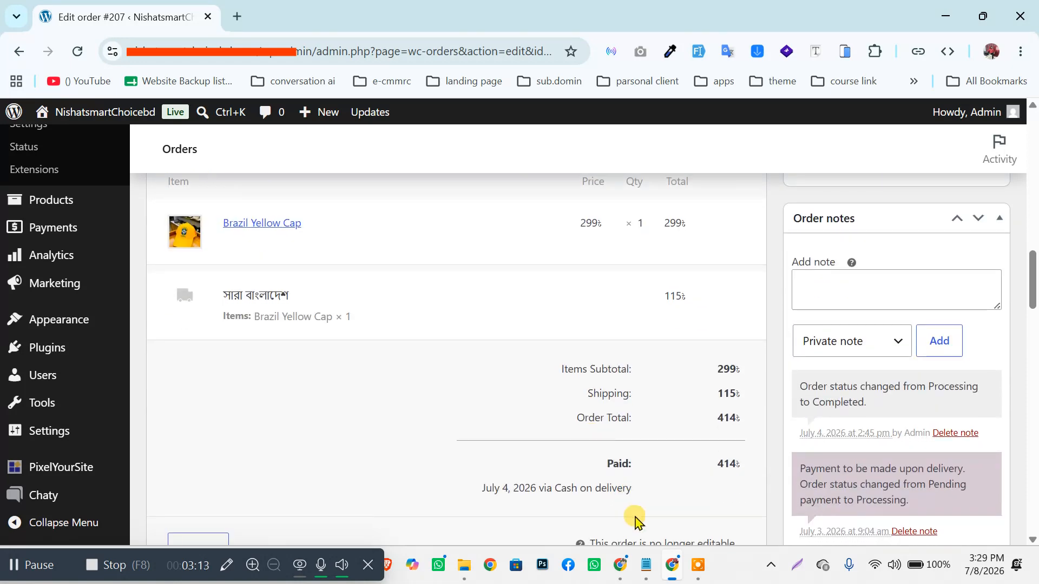
{"action": "scroll", "coordinate": [672, 476], "scroll_direction": "down", "scroll_amount": 5}
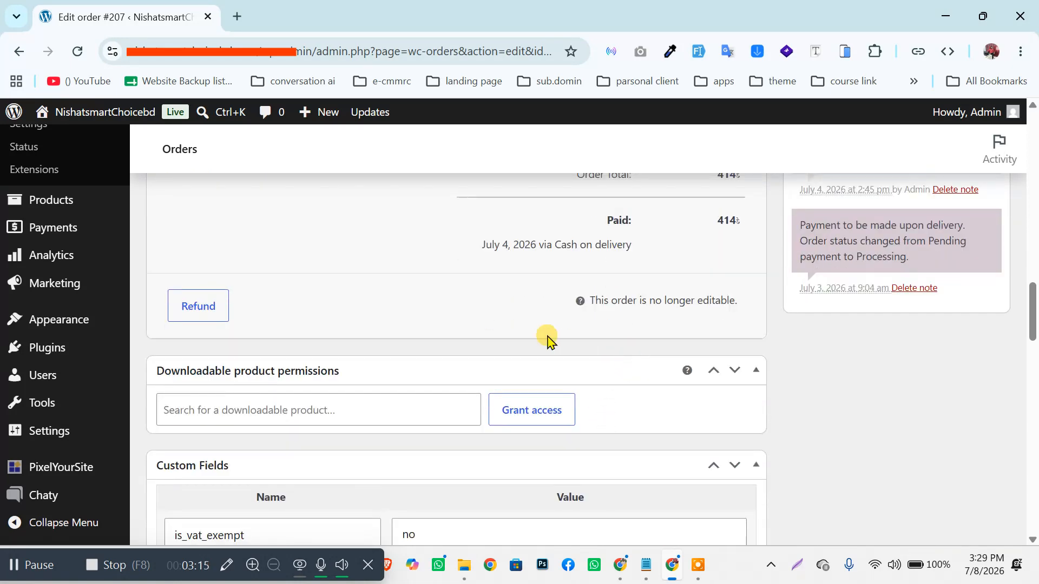
{"action": "scroll", "coordinate": [623, 489], "scroll_direction": "down", "scroll_amount": 3}
{"action": "scroll", "coordinate": [541, 444], "scroll_direction": "down", "scroll_amount": 4}
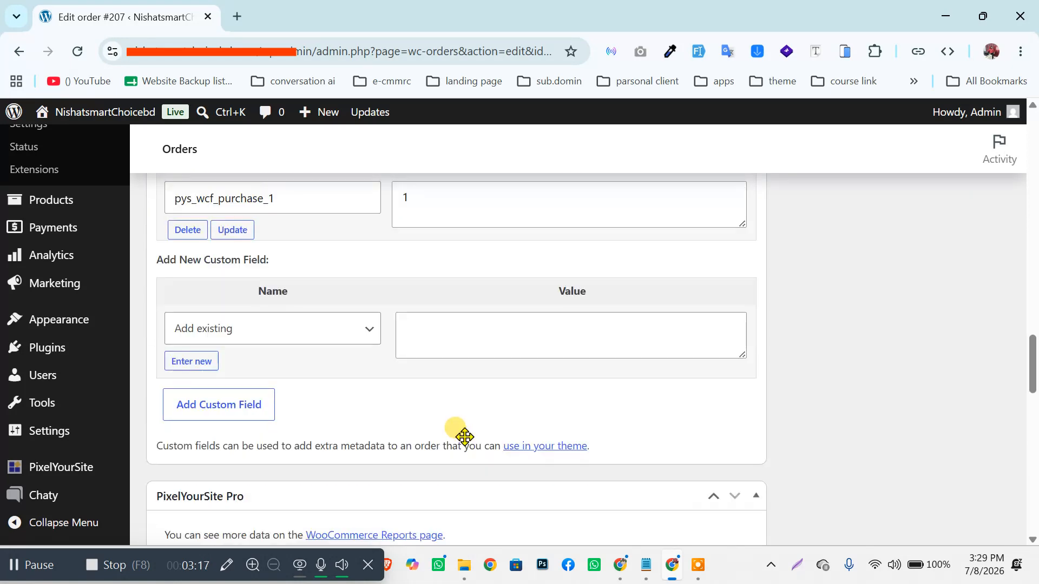
Step: View the available order actions for the order and close the list without choosing one
{"action": "scroll", "coordinate": [883, 366], "scroll_direction": "up", "scroll_amount": 15}
{"action": "scroll", "coordinate": [895, 380], "scroll_direction": "up", "scroll_amount": 5}
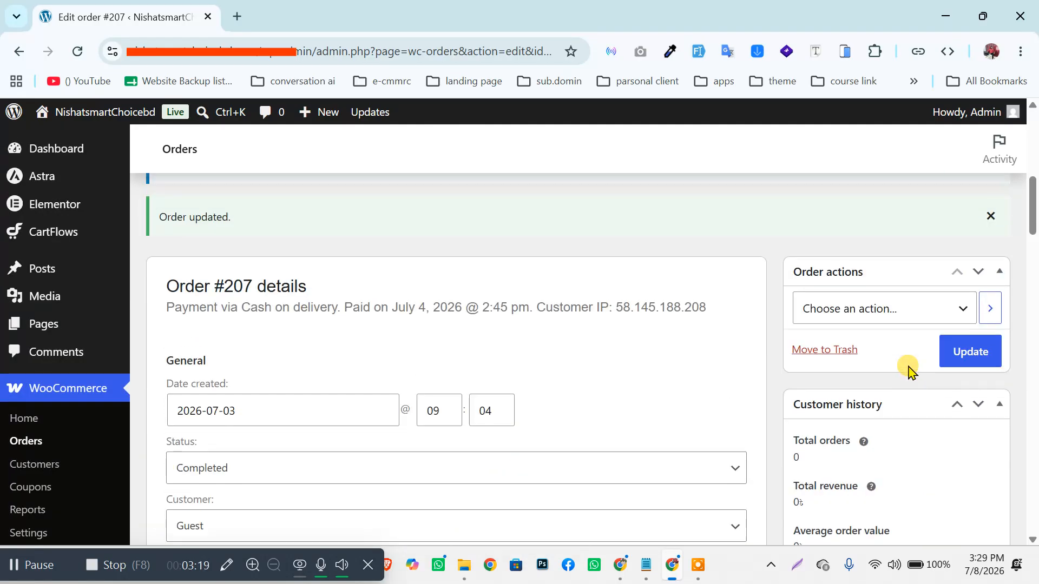
{"action": "left_click", "coordinate": [896, 391]}
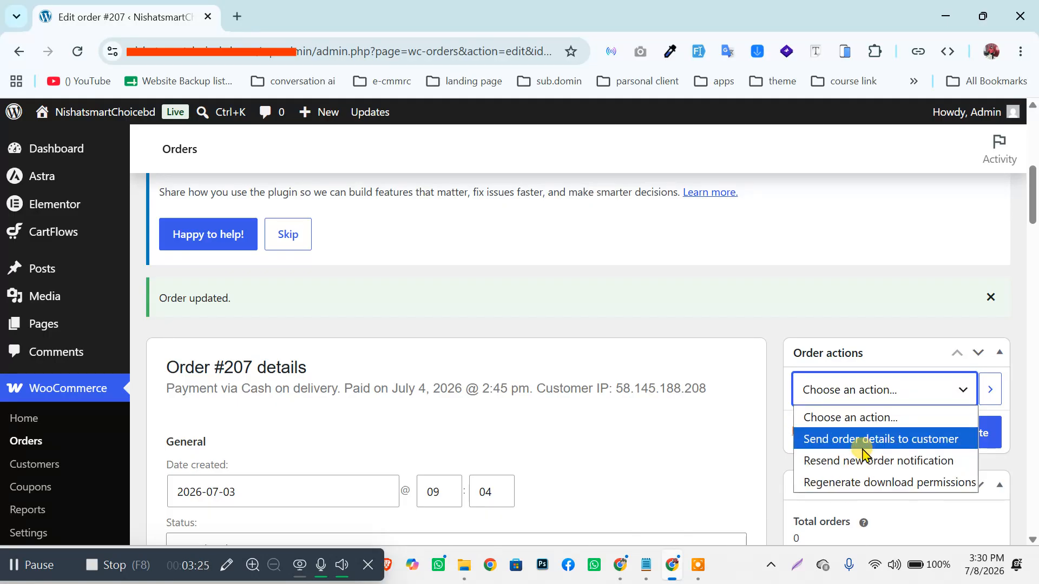
{"action": "left_click", "coordinate": [784, 328]}
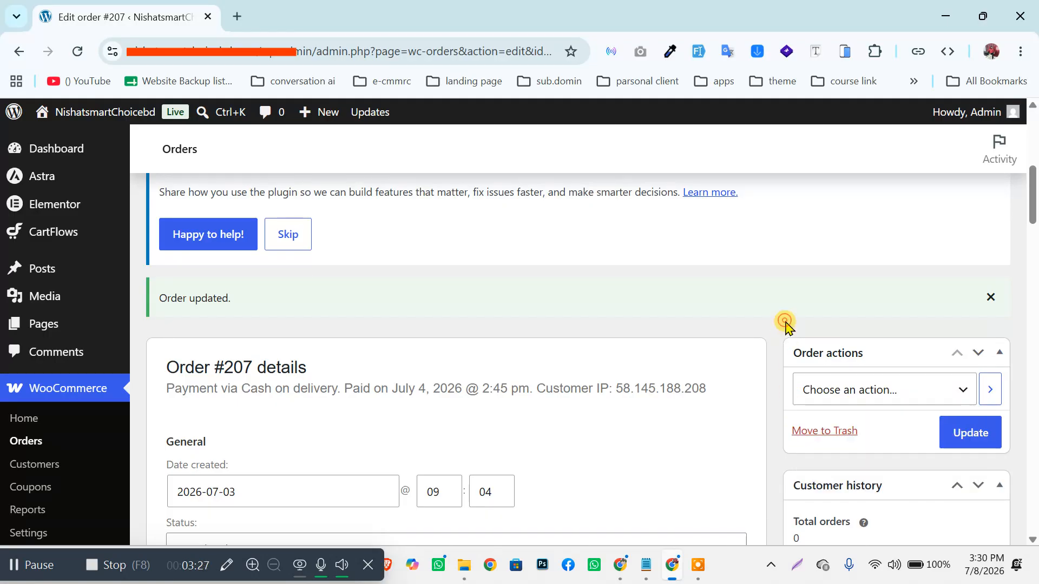
Step: Look through the order's item, totals, notes and custom fields, and return to the orders list
{"action": "scroll", "coordinate": [785, 327], "scroll_direction": "down", "scroll_amount": 5}
{"action": "scroll", "coordinate": [600, 349], "scroll_direction": "down", "scroll_amount": 14}
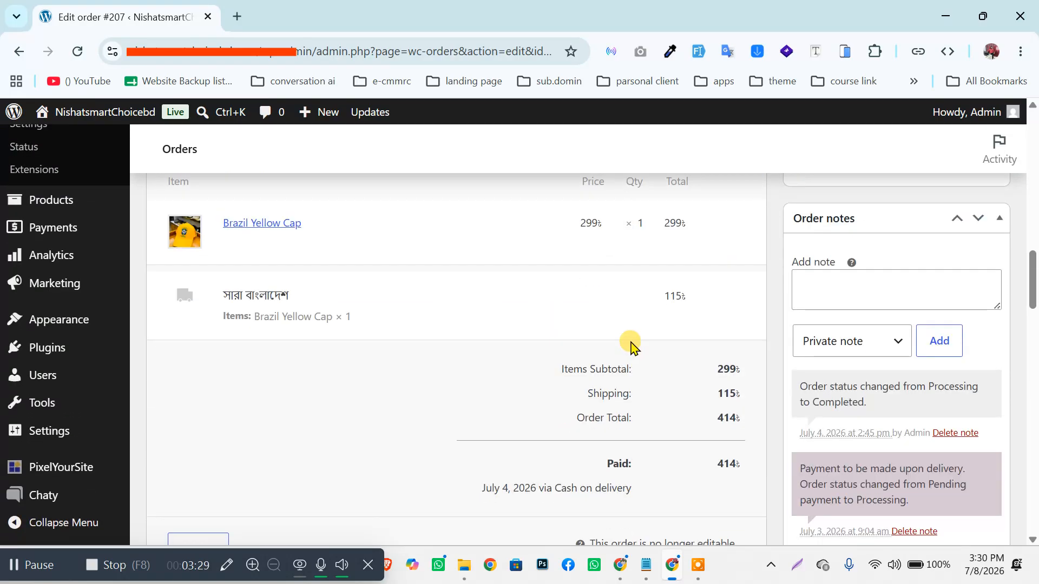
{"action": "scroll", "coordinate": [430, 381], "scroll_direction": "down", "scroll_amount": 3}
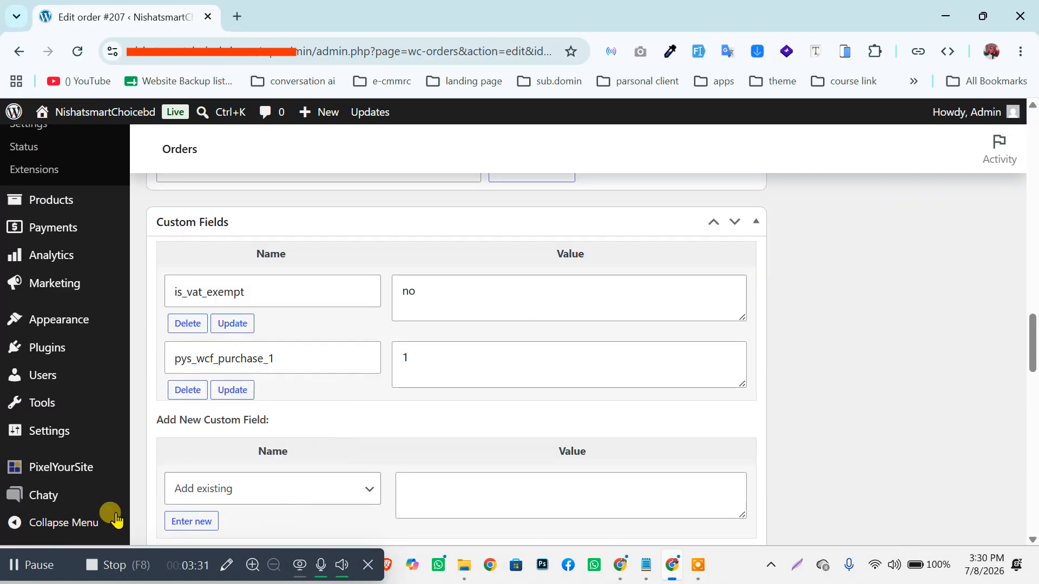
{"action": "scroll", "coordinate": [74, 431], "scroll_direction": "up", "scroll_amount": 3}
{"action": "scroll", "coordinate": [111, 379], "scroll_direction": "up", "scroll_amount": 3}
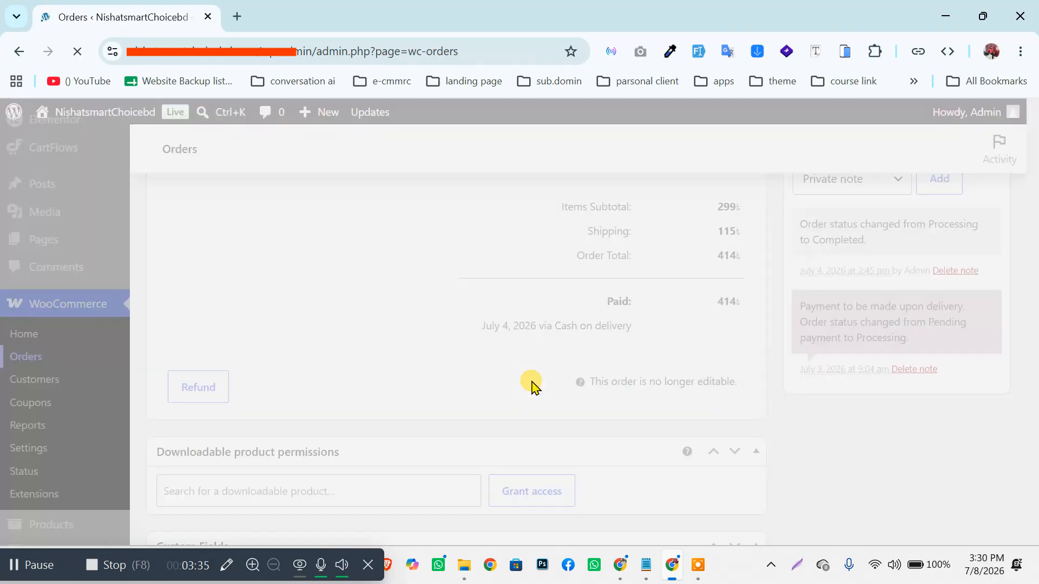
Step: Look through the statuses, totals and origins on the first page of orders and go to page 2
{"action": "scroll", "coordinate": [541, 400], "scroll_direction": "down", "scroll_amount": 3}
{"action": "scroll", "coordinate": [595, 424], "scroll_direction": "down", "scroll_amount": 5}
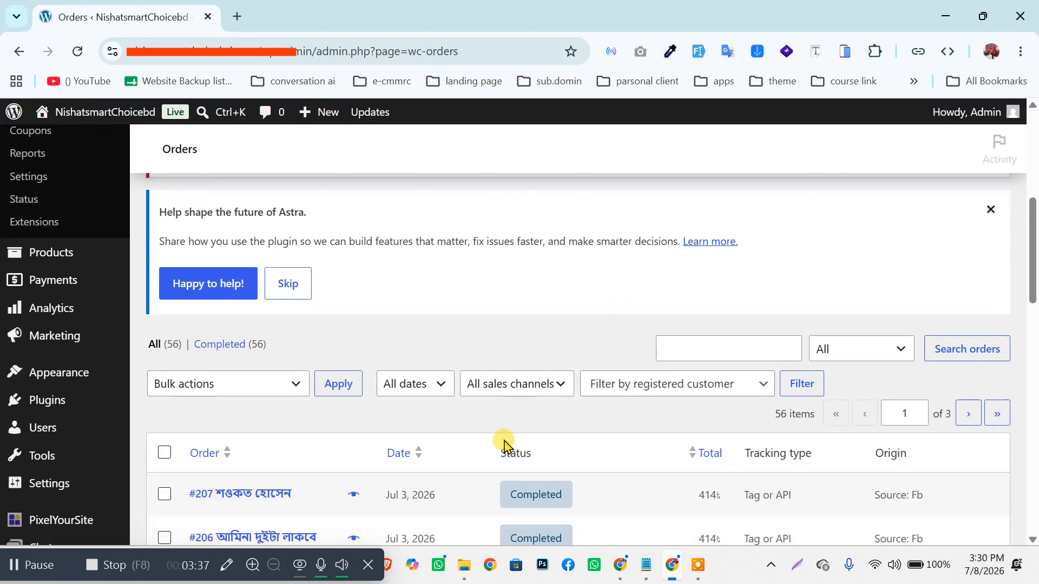
{"action": "scroll", "coordinate": [405, 487], "scroll_direction": "up", "scroll_amount": 3}
{"action": "scroll", "coordinate": [445, 494], "scroll_direction": "up", "scroll_amount": 2}
{"action": "scroll", "coordinate": [552, 476], "scroll_direction": "down", "scroll_amount": 15}
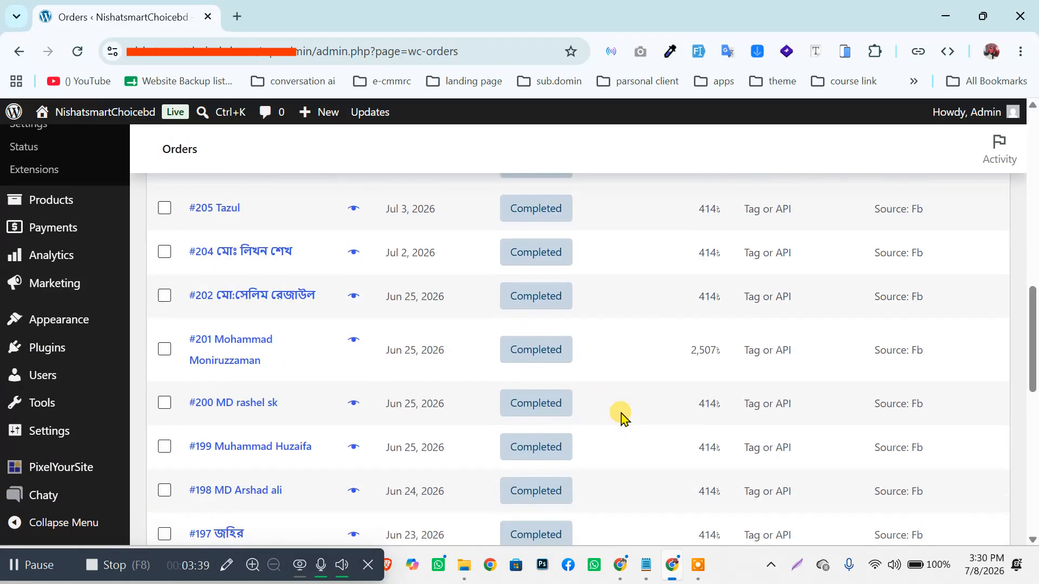
{"action": "scroll", "coordinate": [631, 366], "scroll_direction": "up", "scroll_amount": 6}
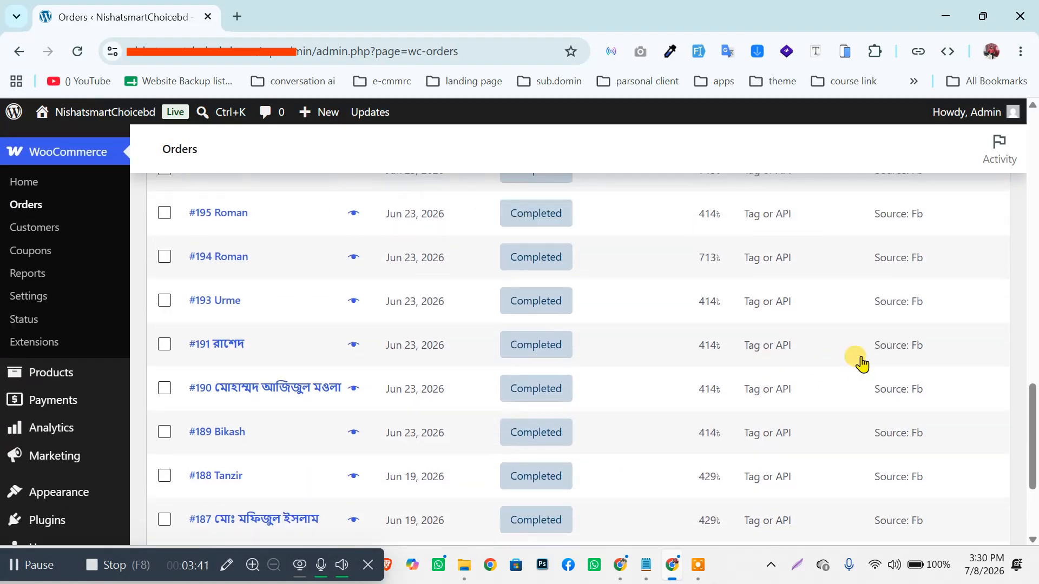
{"action": "scroll", "coordinate": [730, 341], "scroll_direction": "up", "scroll_amount": 2}
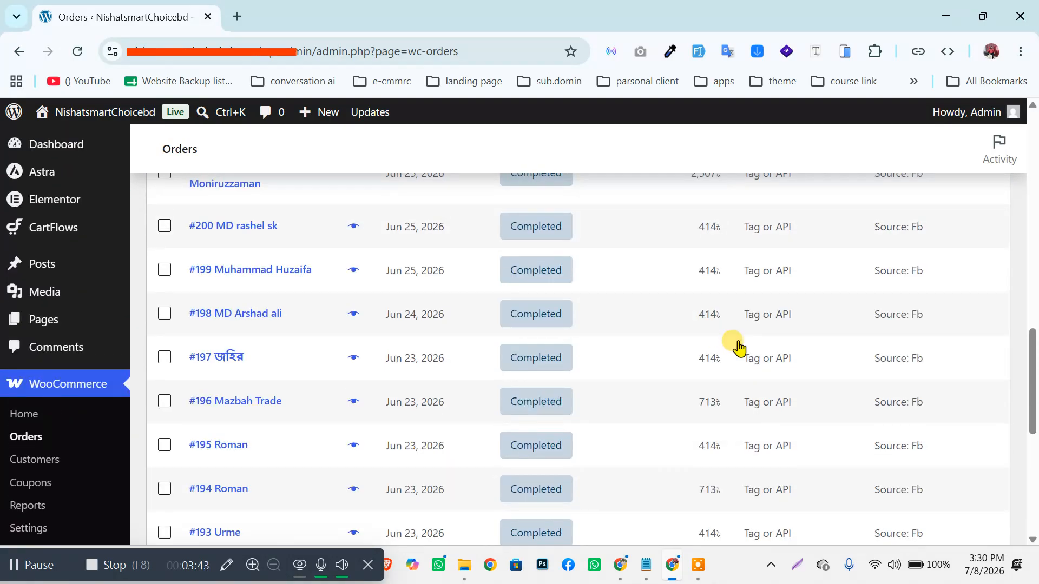
{"action": "scroll", "coordinate": [739, 346], "scroll_direction": "up", "scroll_amount": 6}
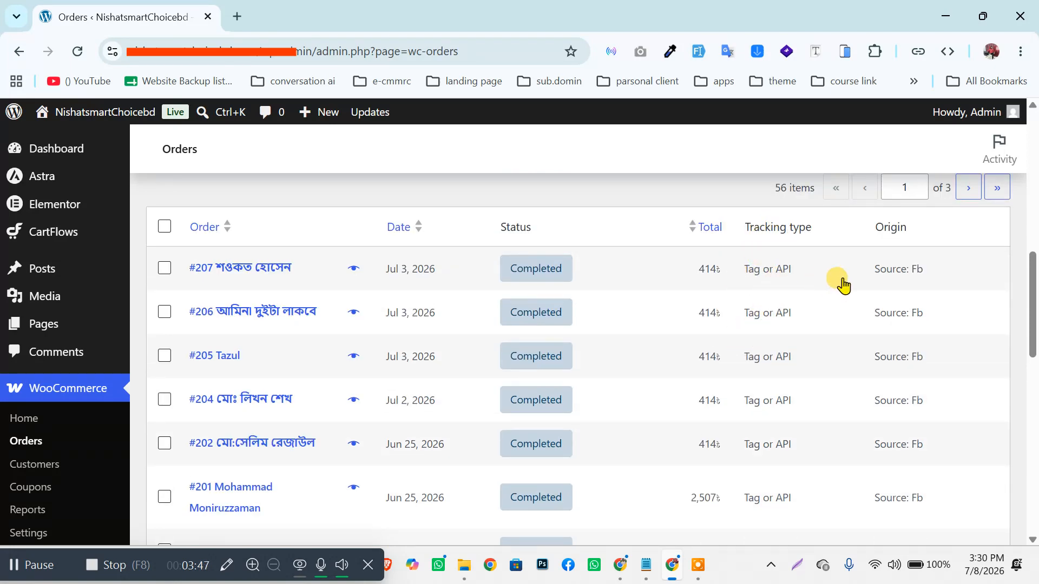
{"action": "scroll", "coordinate": [768, 310], "scroll_direction": "down", "scroll_amount": 10}
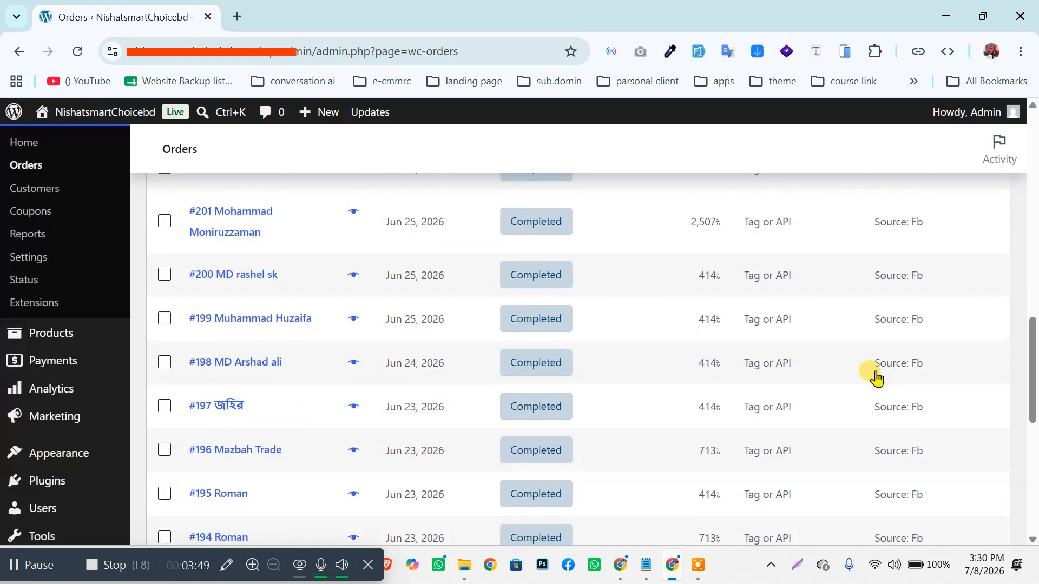
{"action": "scroll", "coordinate": [831, 406], "scroll_direction": "down", "scroll_amount": 2}
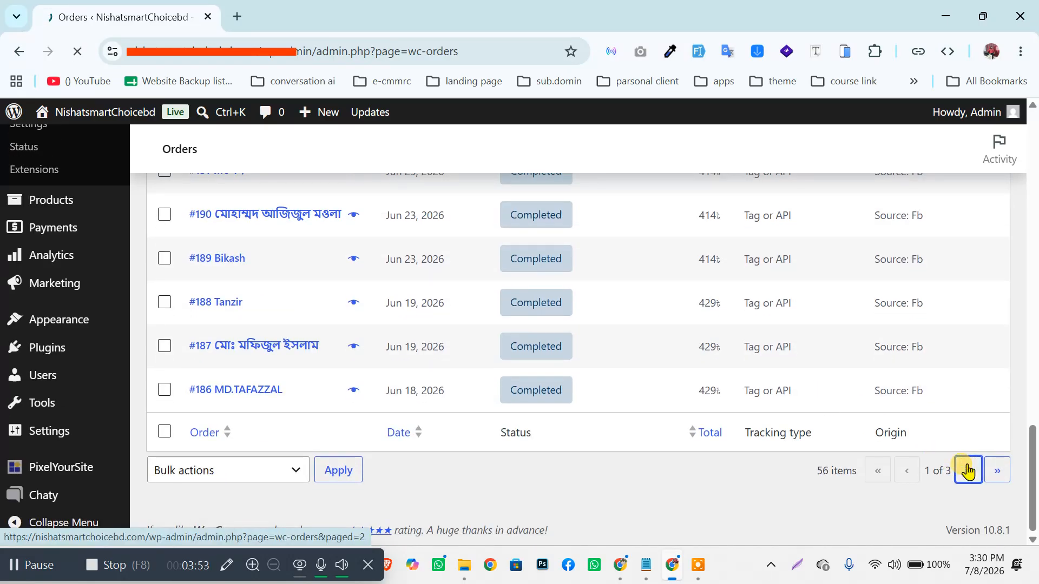
Step: Examine the dates, statuses, totals and tracking types of the orders on page 2
{"action": "scroll", "coordinate": [766, 364], "scroll_direction": "down", "scroll_amount": 5}
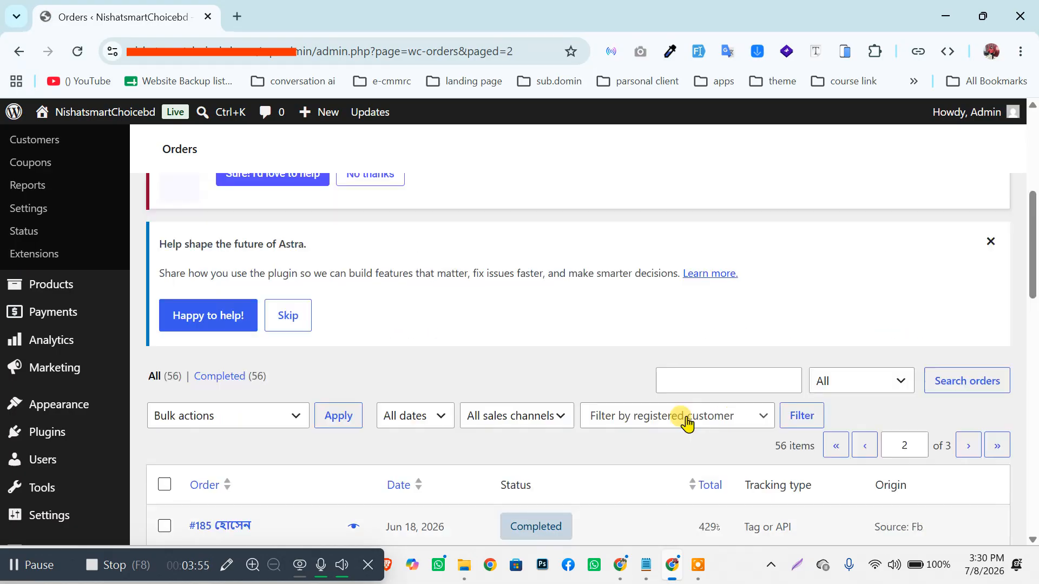
{"action": "scroll", "coordinate": [687, 424], "scroll_direction": "down", "scroll_amount": 2}
{"action": "scroll", "coordinate": [696, 413], "scroll_direction": "down", "scroll_amount": 7}
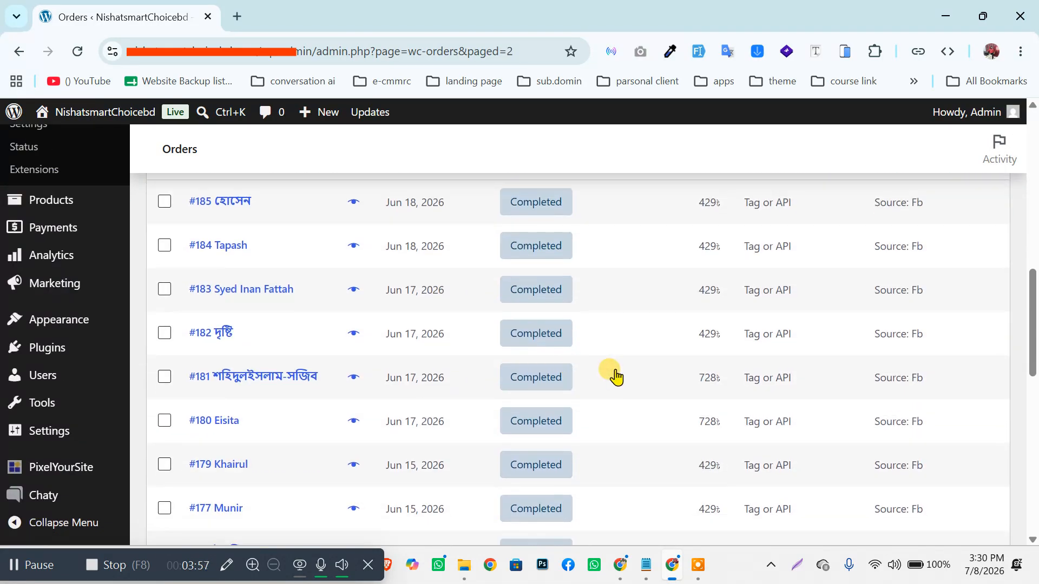
{"action": "scroll", "coordinate": [606, 377], "scroll_direction": "down", "scroll_amount": 3}
{"action": "scroll", "coordinate": [592, 378], "scroll_direction": "up", "scroll_amount": 7}
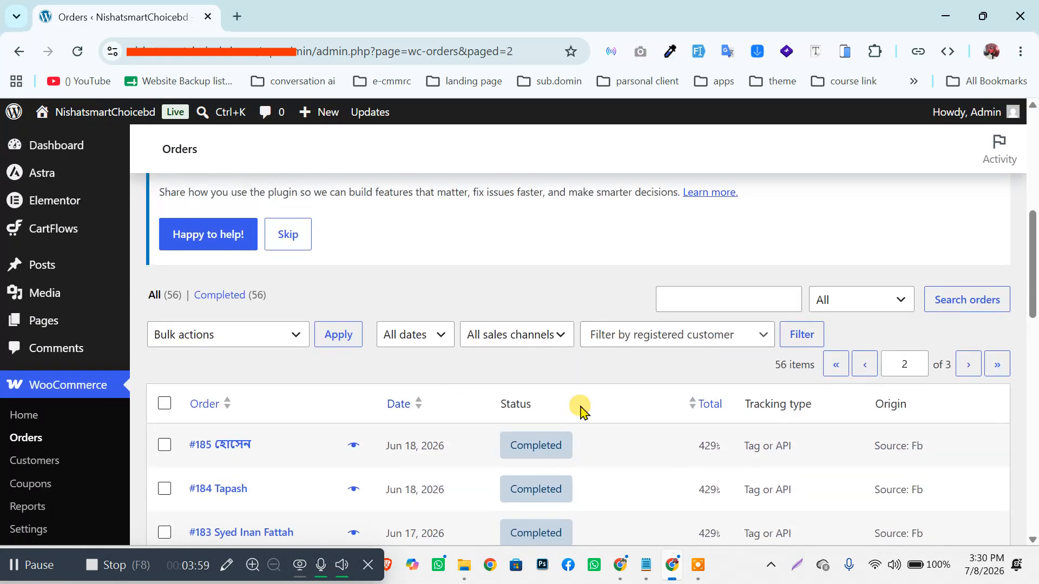
{"action": "scroll", "coordinate": [520, 367], "scroll_direction": "down", "scroll_amount": 5}
{"action": "scroll", "coordinate": [634, 331], "scroll_direction": "up", "scroll_amount": 3}
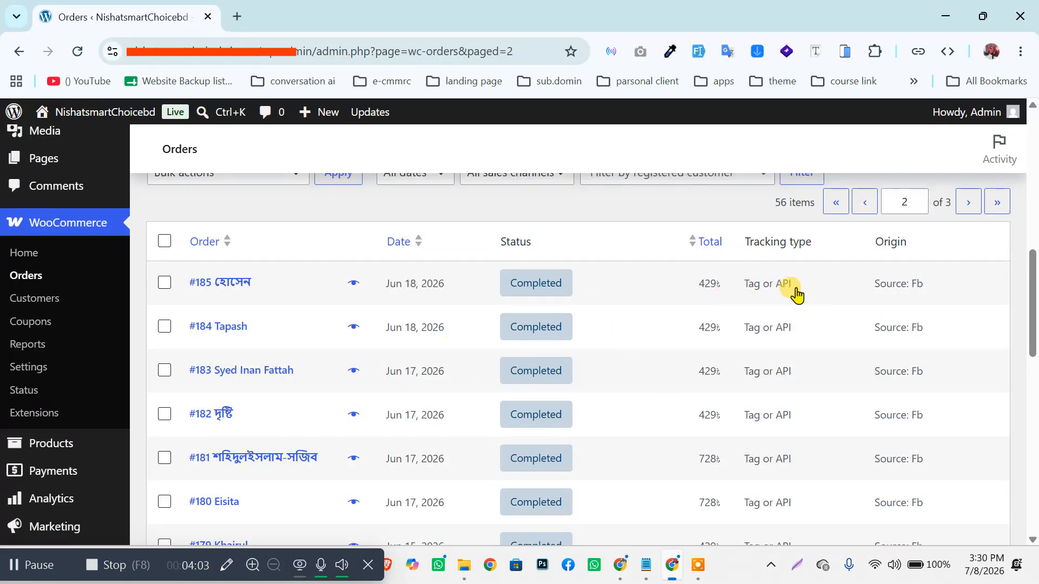
{"action": "scroll", "coordinate": [763, 305], "scroll_direction": "up", "scroll_amount": 1}
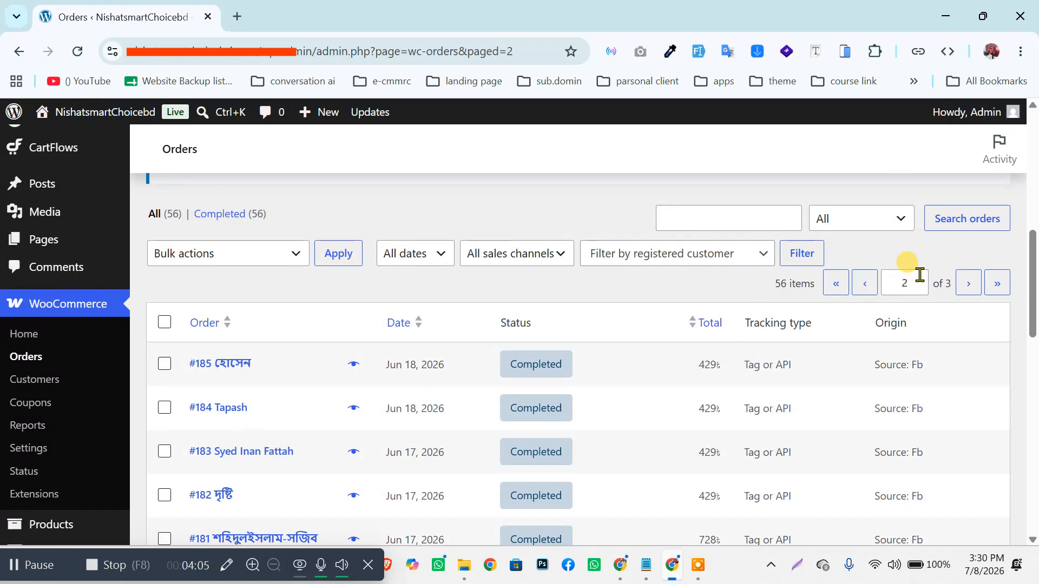
{"action": "scroll", "coordinate": [546, 336], "scroll_direction": "down", "scroll_amount": 10}
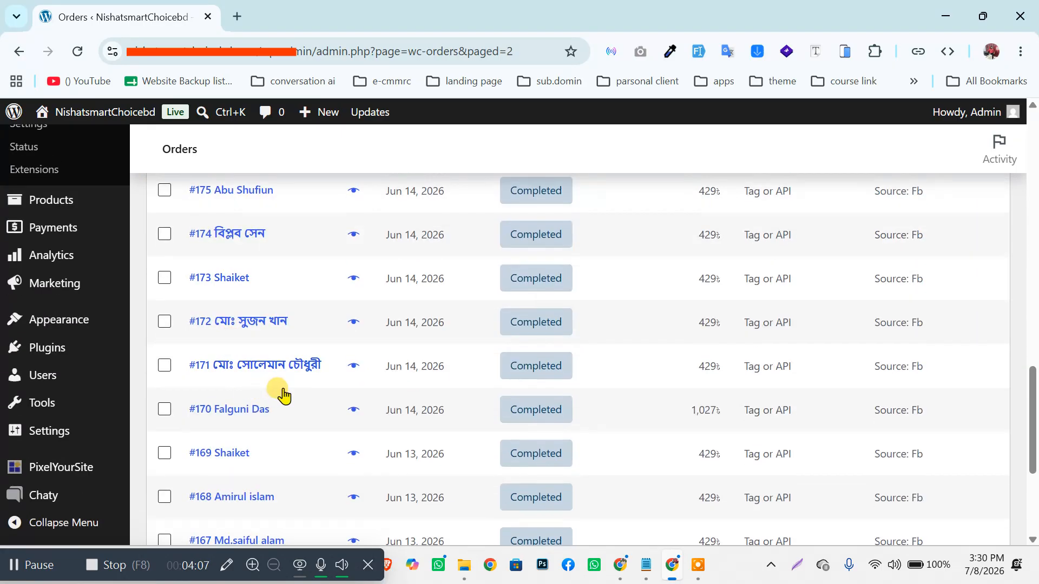
{"action": "scroll", "coordinate": [271, 390], "scroll_direction": "up", "scroll_amount": 5}
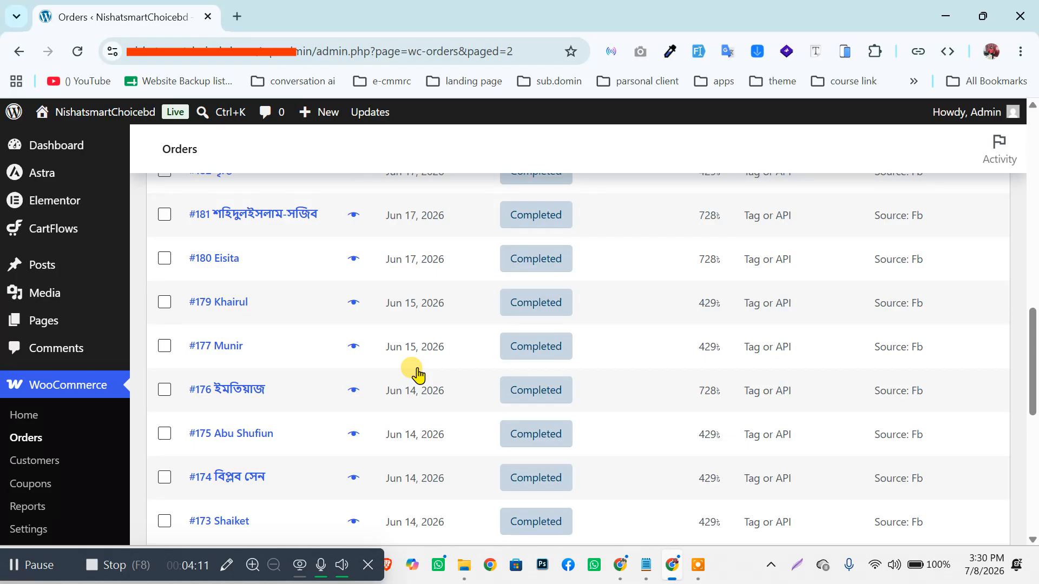
{"action": "scroll", "coordinate": [111, 367], "scroll_direction": "down", "scroll_amount": 5}
{"action": "scroll", "coordinate": [105, 359], "scroll_direction": "up", "scroll_amount": 4}
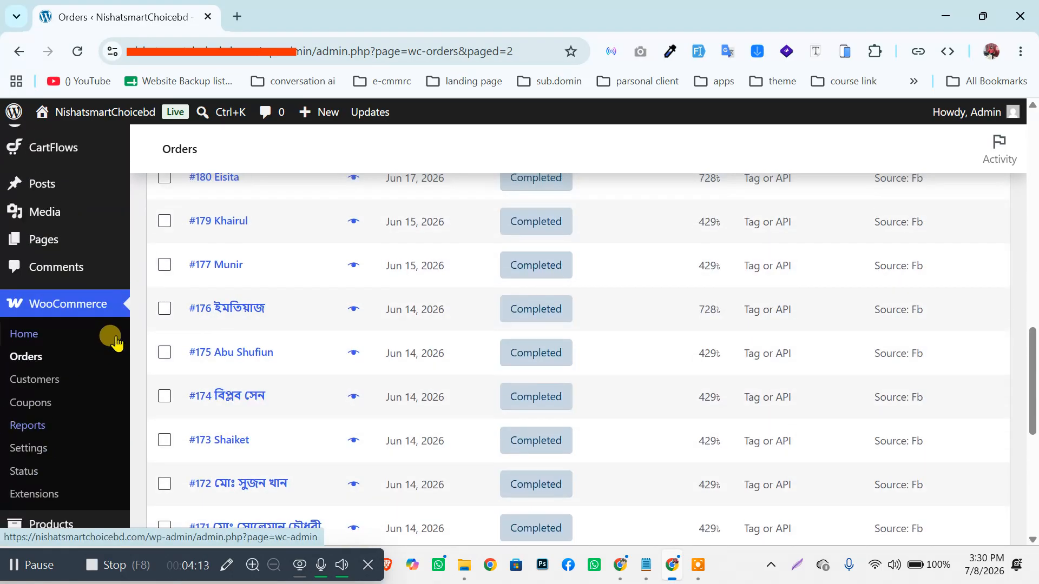
{"action": "scroll", "coordinate": [116, 342], "scroll_direction": "up", "scroll_amount": 3}
{"action": "scroll", "coordinate": [152, 336], "scroll_direction": "down", "scroll_amount": 8}
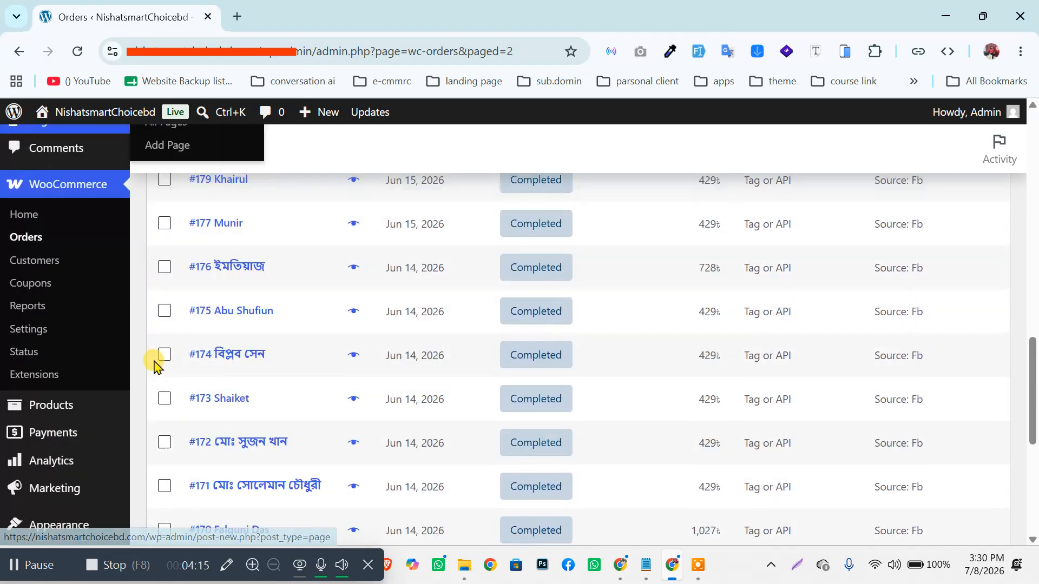
{"action": "scroll", "coordinate": [241, 406], "scroll_direction": "up", "scroll_amount": 2}
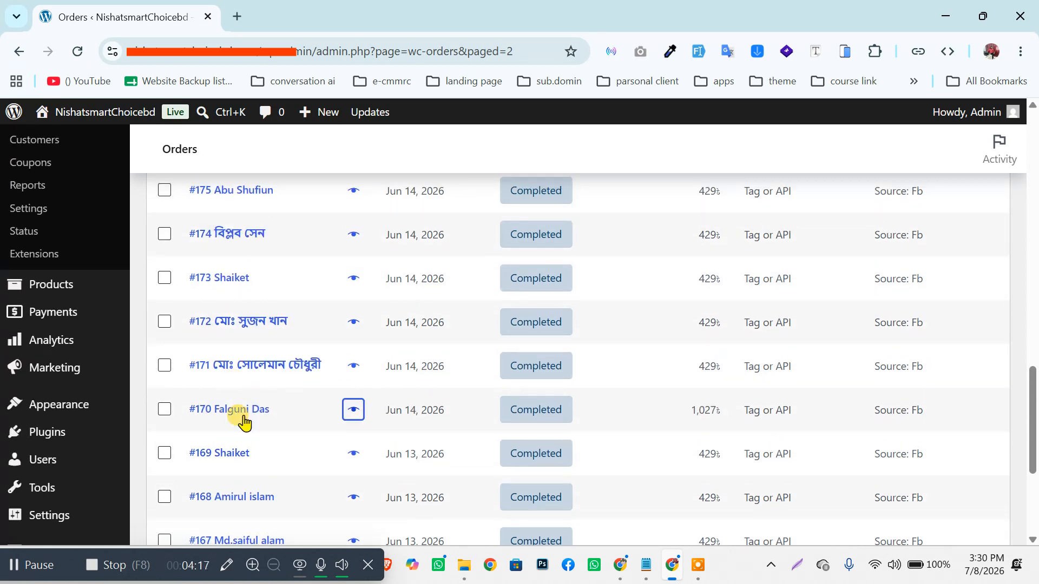
Step: Open the list of all products in the store
{"action": "mouse_move", "coordinate": [47, 291]}
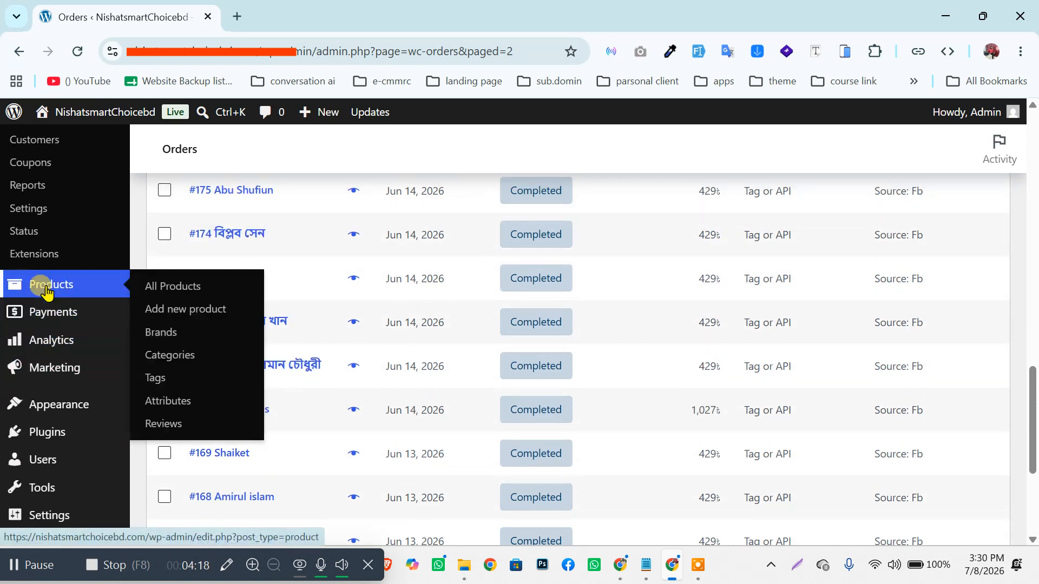
{"action": "left_click", "coordinate": [180, 286]}
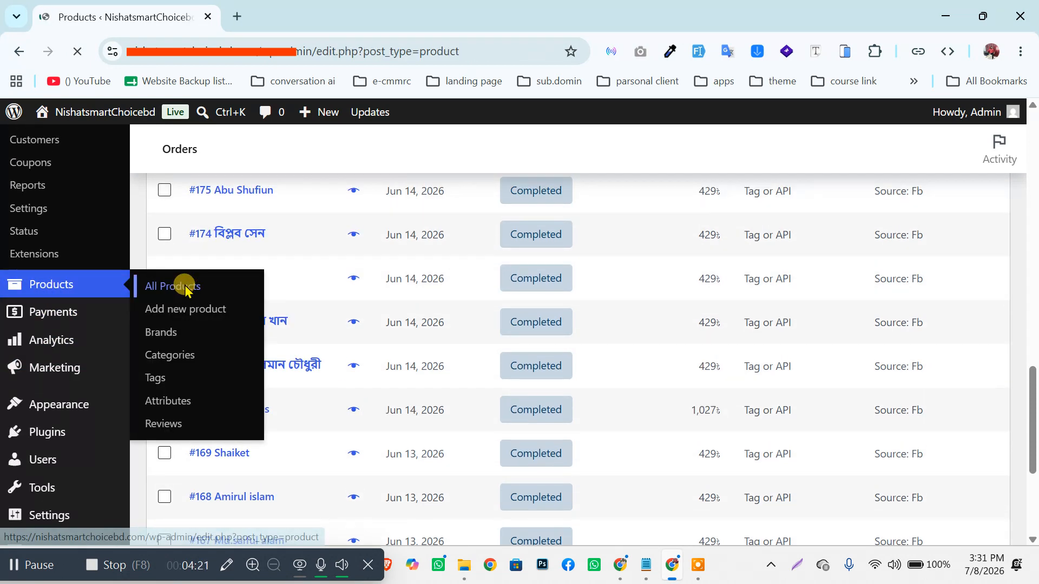
{"action": "scroll", "coordinate": [324, 295], "scroll_direction": "down", "scroll_amount": 2}
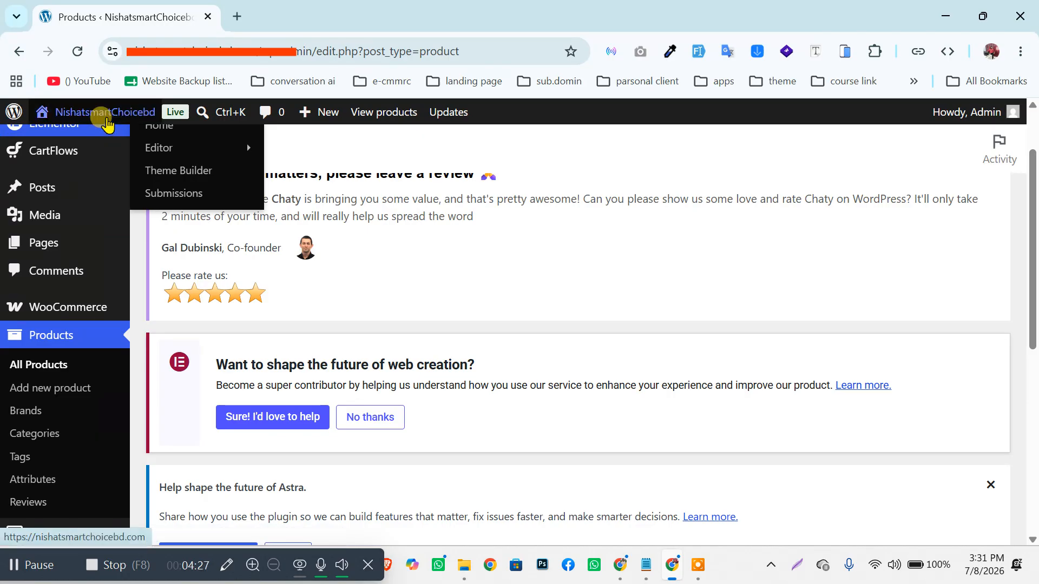
Step: Open the live storefront in a new browser tab and examine its cap products, billing, shipping and order sections
{"action": "mouse_move", "coordinate": [101, 115]}
{"action": "right_click", "coordinate": [74, 138]}
{"action": "left_click", "coordinate": [162, 154]}
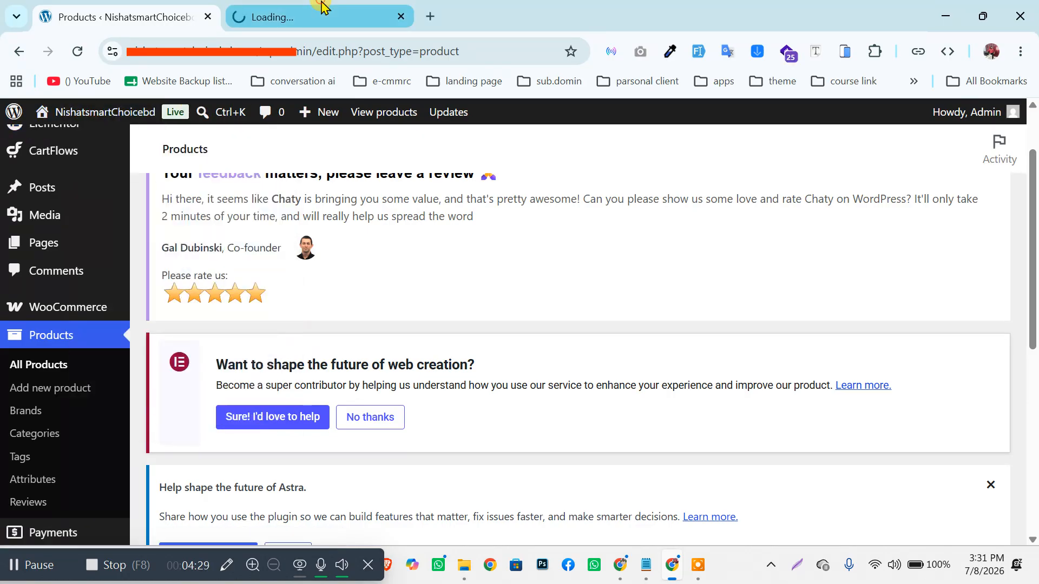
{"action": "left_click", "coordinate": [325, 12]}
{"action": "scroll", "coordinate": [533, 248], "scroll_direction": "down", "scroll_amount": 15}
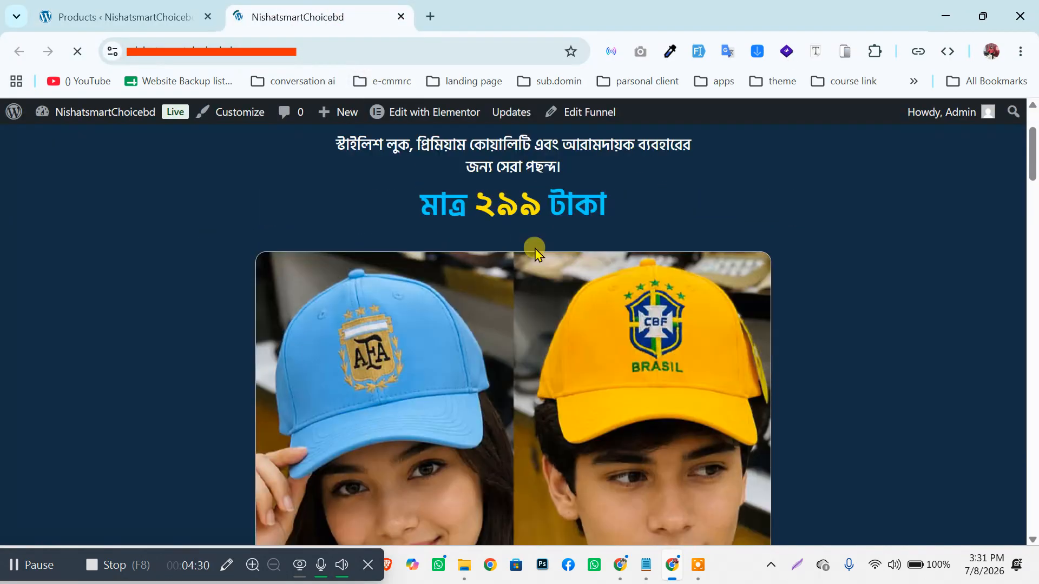
{"action": "scroll", "coordinate": [1032, 546], "scroll_direction": "down", "scroll_amount": 5}
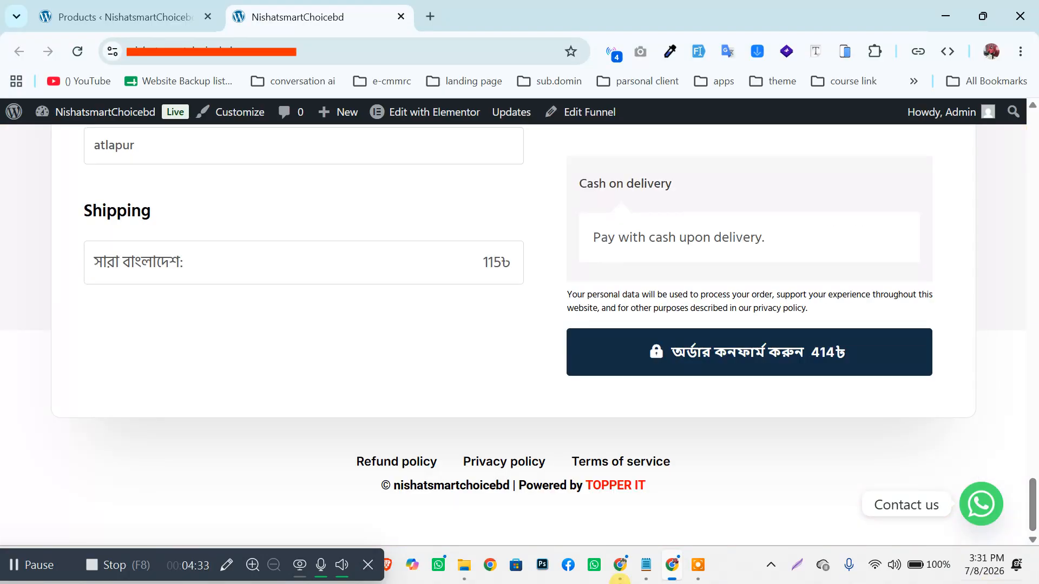
{"action": "scroll", "coordinate": [390, 407], "scroll_direction": "up", "scroll_amount": 12}
{"action": "scroll", "coordinate": [232, 395], "scroll_direction": "down", "scroll_amount": 3}
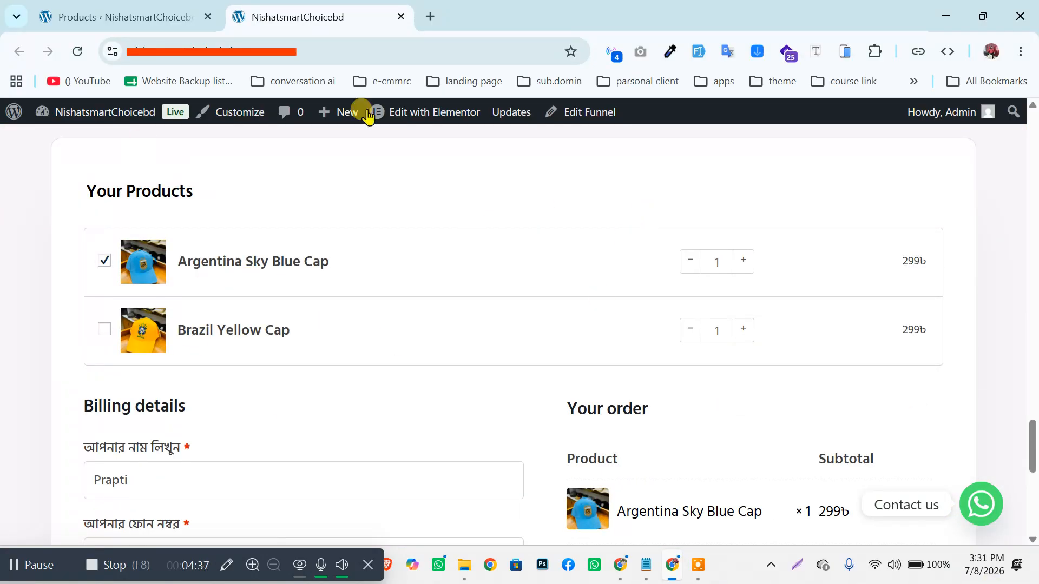
Step: Return to the Products admin page and look over the product list
{"action": "left_click", "coordinate": [165, 14]}
{"action": "scroll", "coordinate": [411, 298], "scroll_direction": "down", "scroll_amount": 8}
{"action": "scroll", "coordinate": [346, 322], "scroll_direction": "up", "scroll_amount": 9}
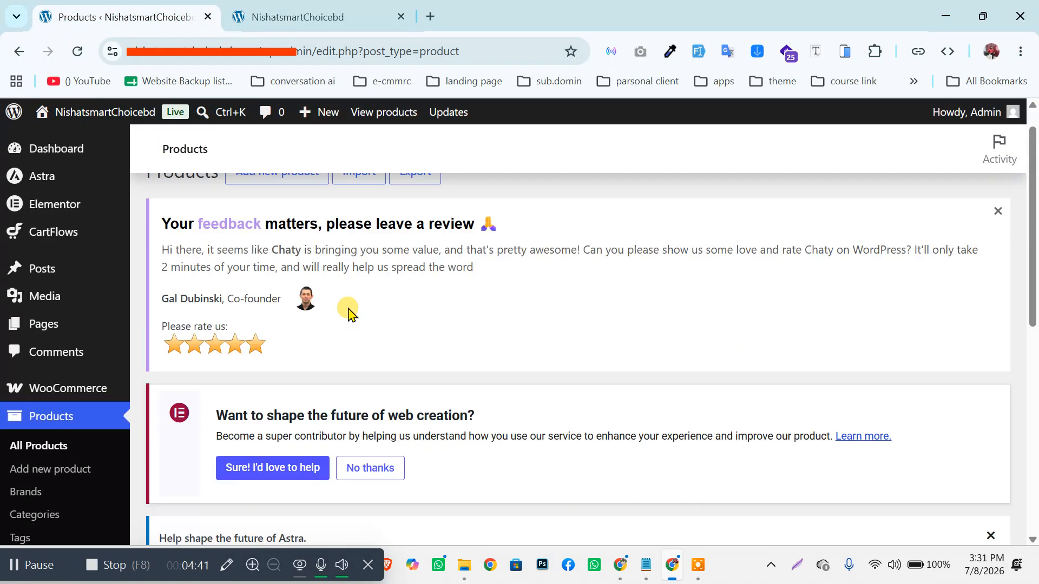
Step: Open the Add new product form in a new browser tab and go to its product name field, leaving it empty
{"action": "right_click", "coordinate": [296, 203]}
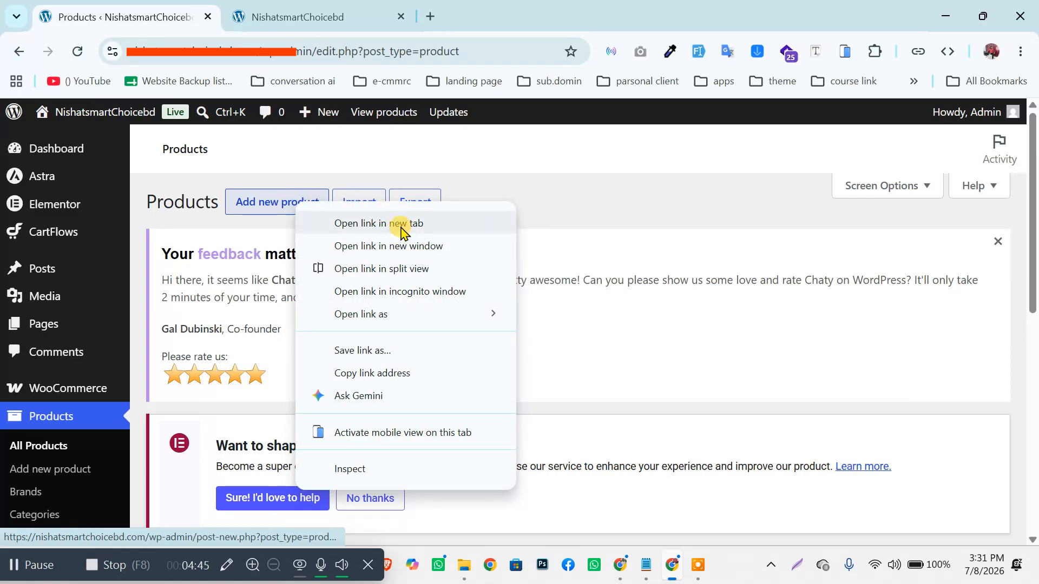
{"action": "left_click", "coordinate": [401, 224]}
{"action": "left_click", "coordinate": [491, 20]}
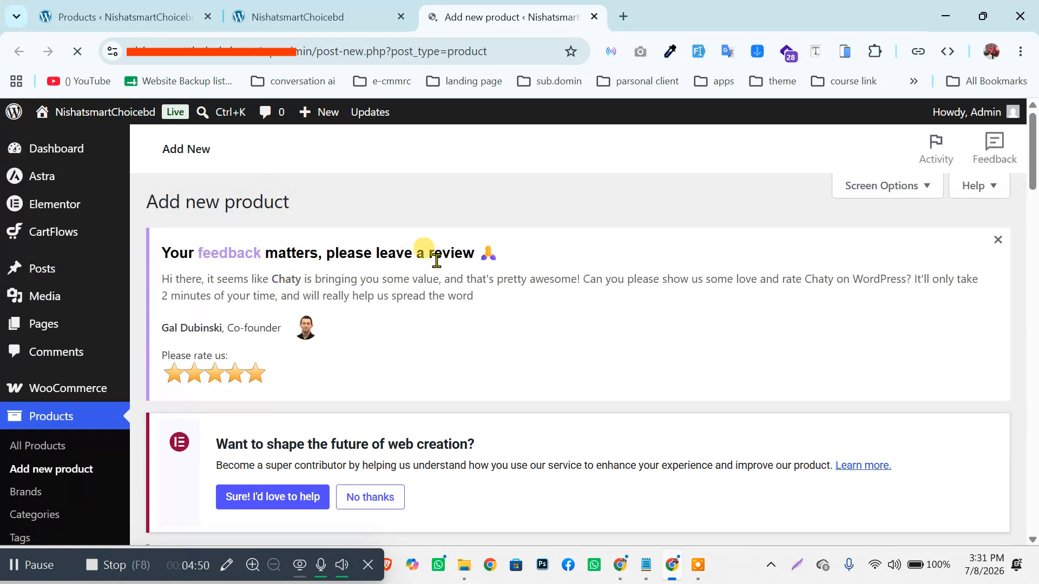
{"action": "scroll", "coordinate": [309, 346], "scroll_direction": "down", "scroll_amount": 2}
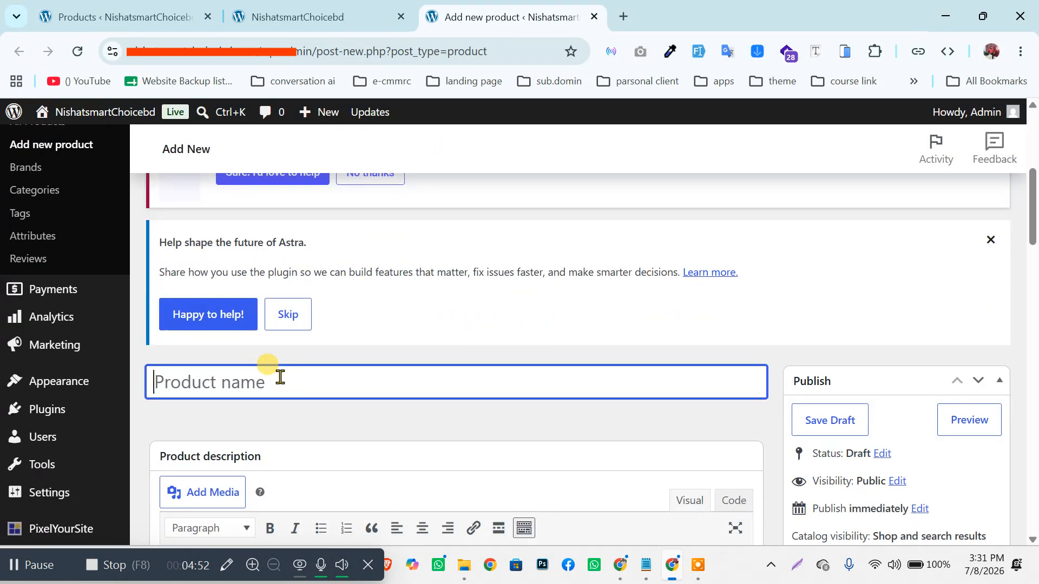
{"action": "type", "text": "t"}
{"action": "key", "text": "BackSpace"}
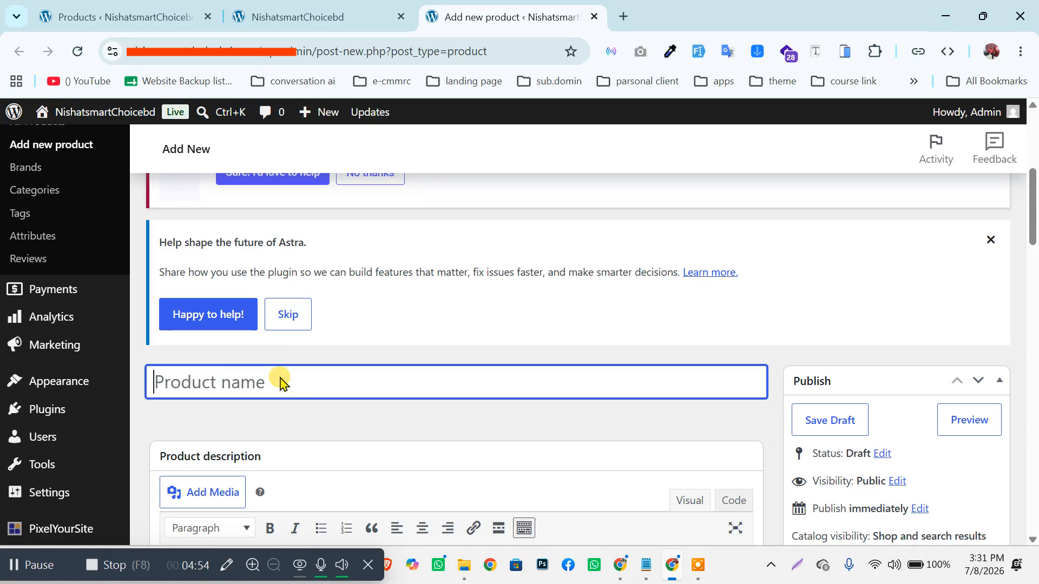
Step: Examine the new product form's product data section and go to the regular price field, leaving it empty
{"action": "scroll", "coordinate": [436, 399], "scroll_direction": "down", "scroll_amount": 6}
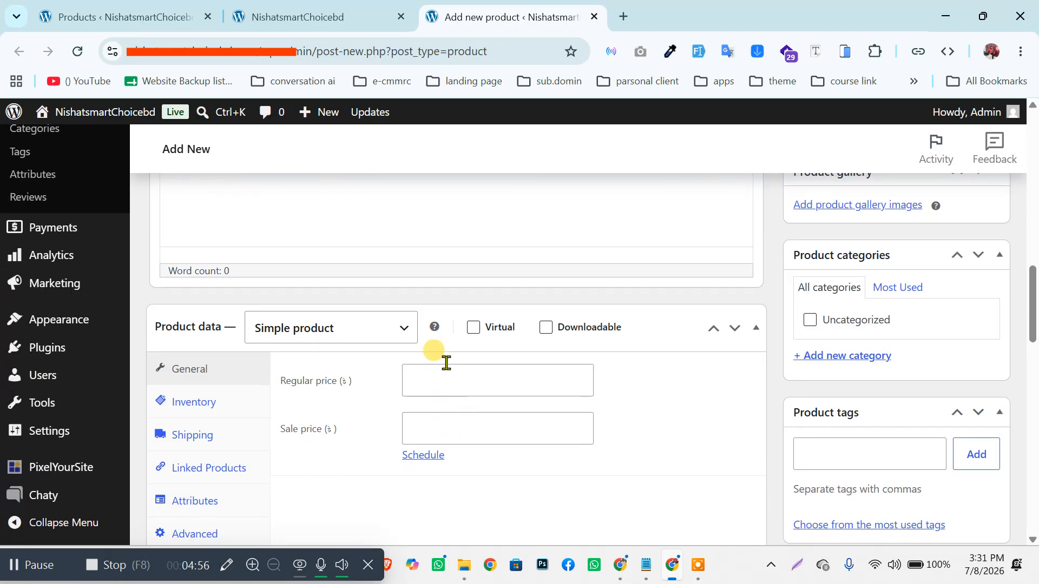
{"action": "left_click", "coordinate": [441, 377]}
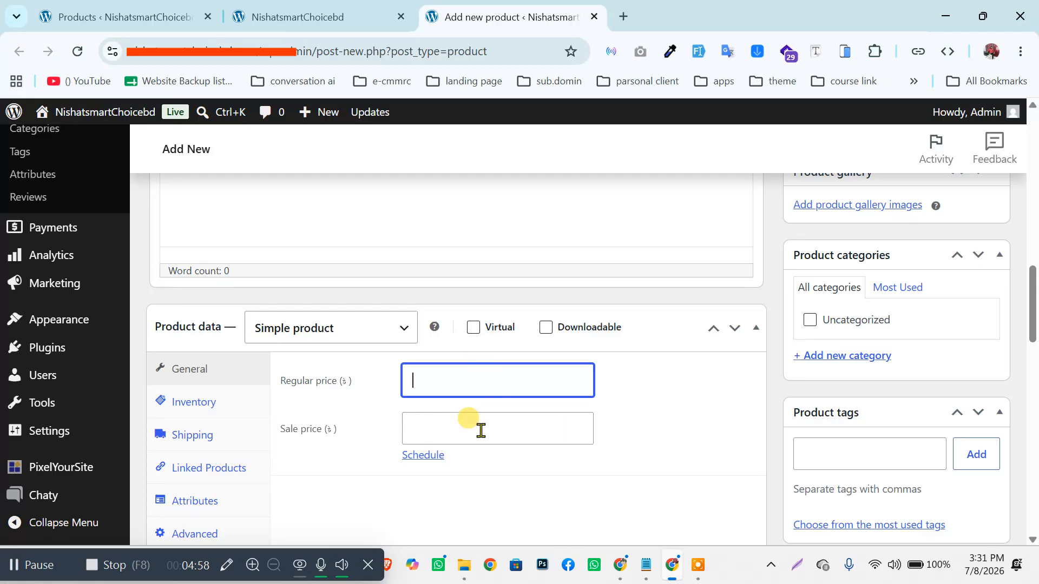
{"action": "scroll", "coordinate": [546, 411], "scroll_direction": "up", "scroll_amount": 2}
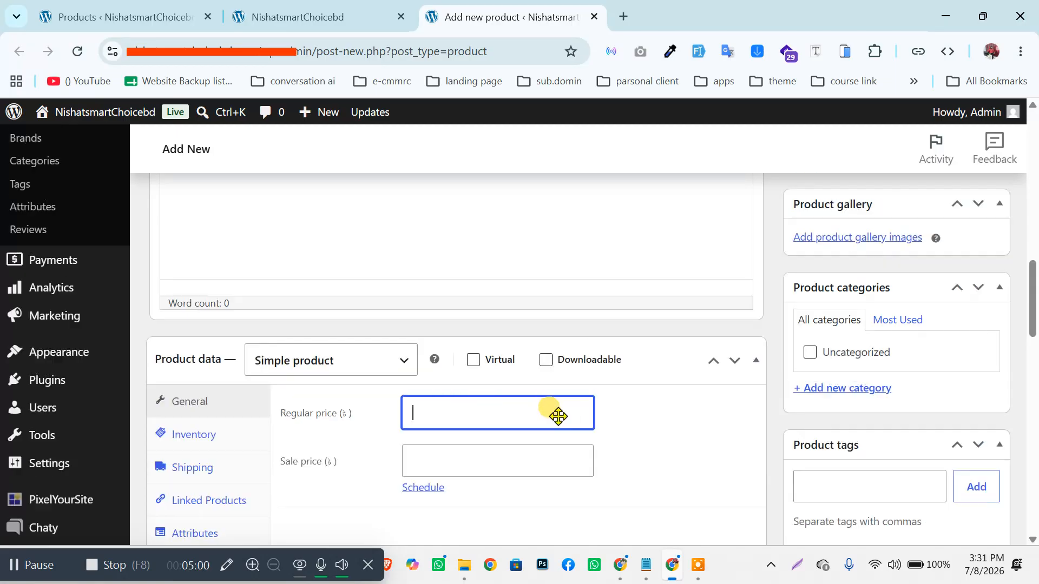
Step: Start choosing 1.jpg from the computer as the product image and cancel the upload
{"action": "scroll", "coordinate": [561, 415], "scroll_direction": "up", "scroll_amount": 3}
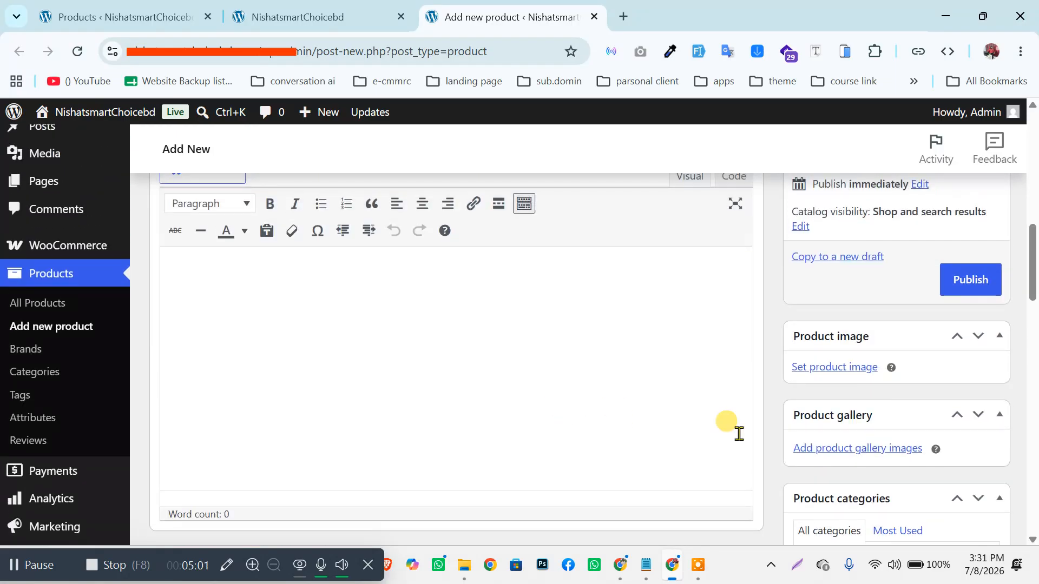
{"action": "left_click", "coordinate": [834, 368]}
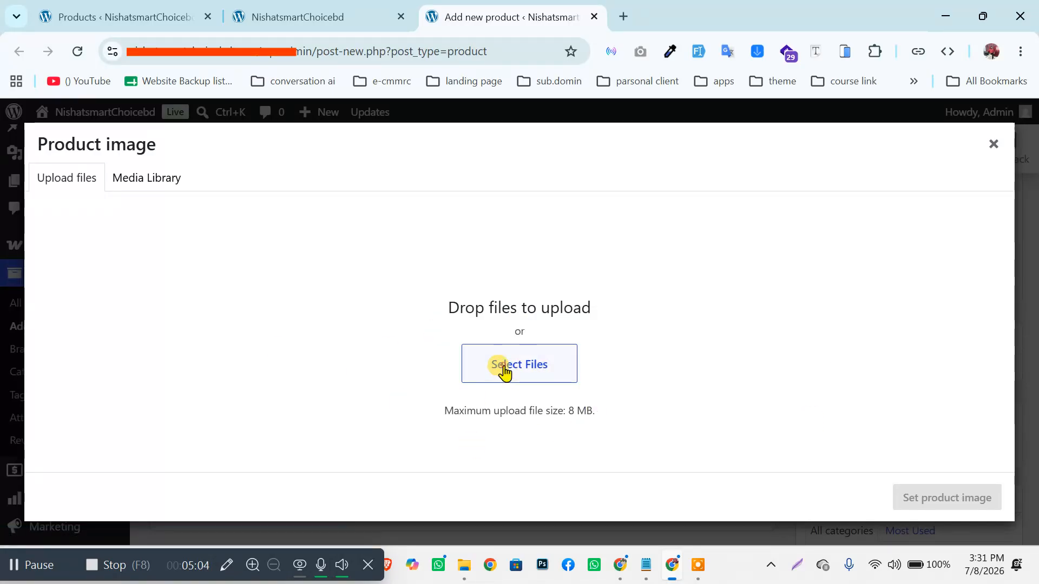
{"action": "left_click", "coordinate": [504, 372]}
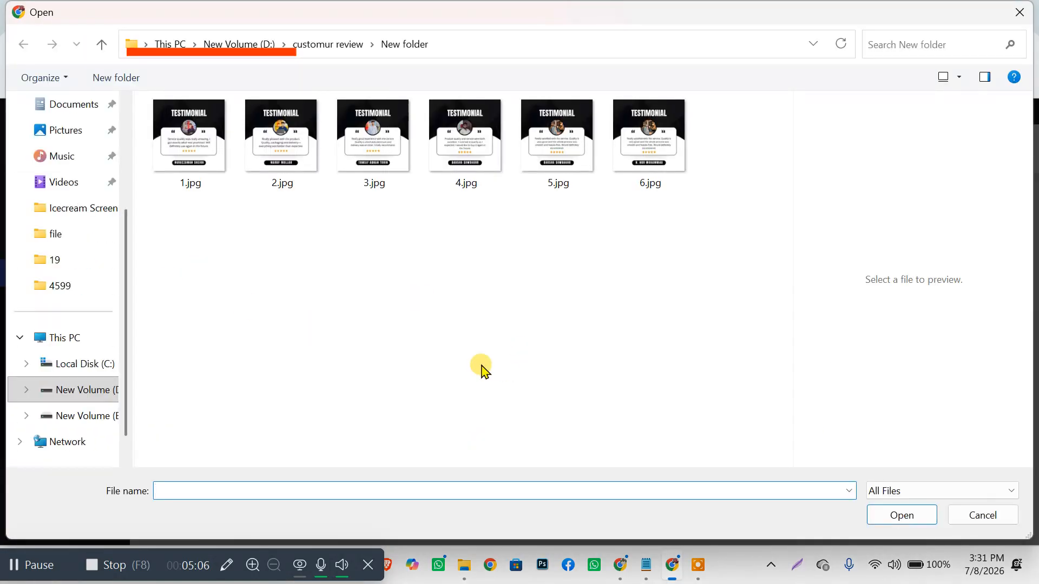
{"action": "left_click", "coordinate": [196, 129]}
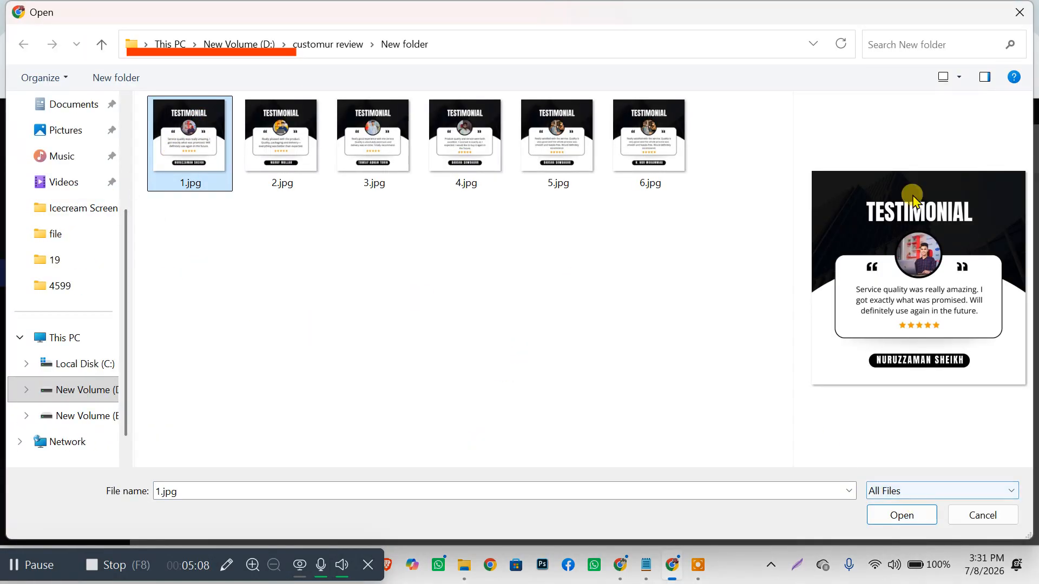
{"action": "left_click", "coordinate": [1020, 11]}
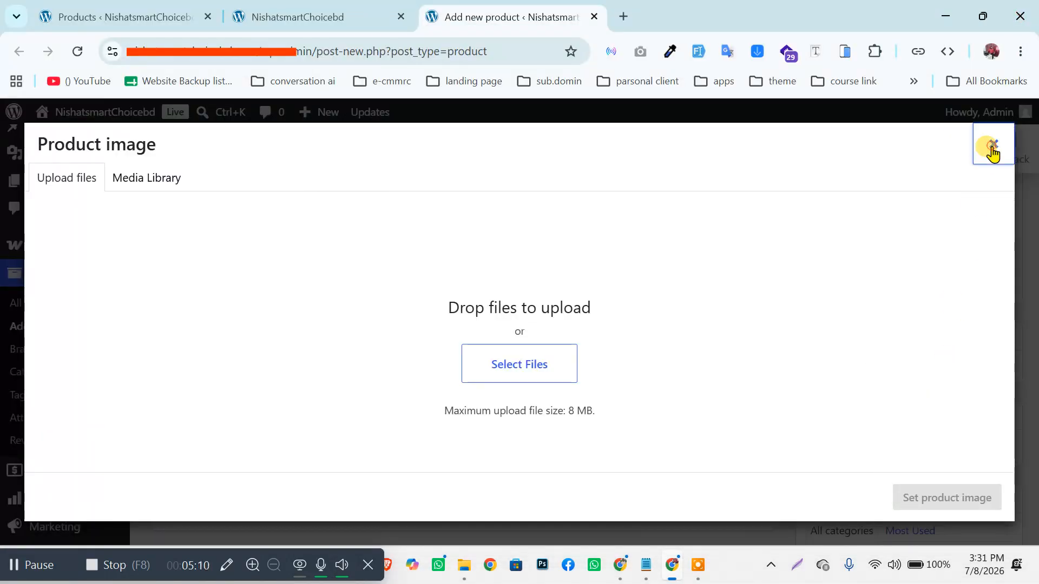
{"action": "left_click", "coordinate": [992, 147]}
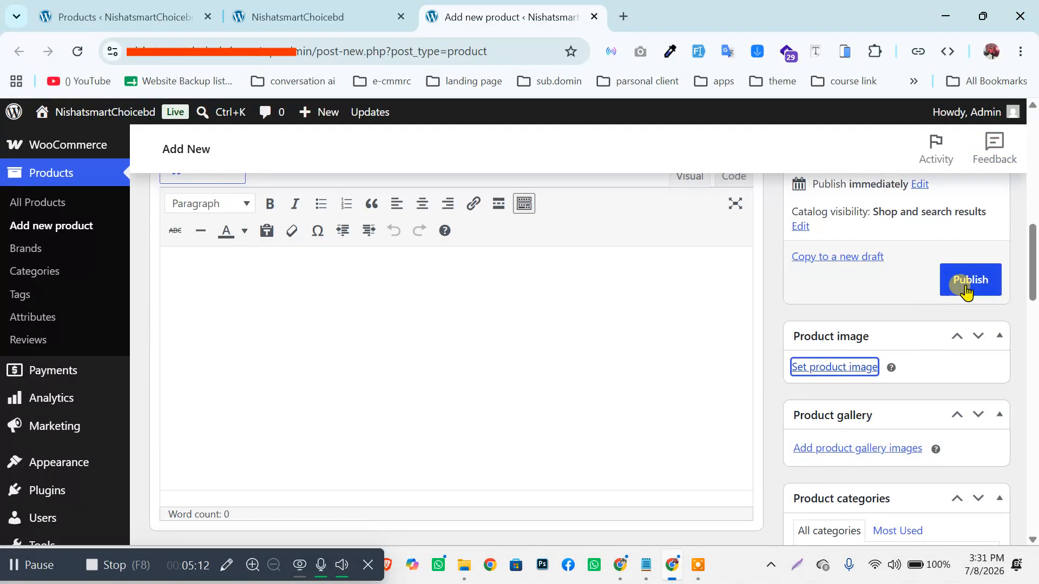
Step: Return to the list of all products and copy the product name "Brazil Yellow Cap"
{"action": "scroll", "coordinate": [411, 378], "scroll_direction": "up", "scroll_amount": 6}
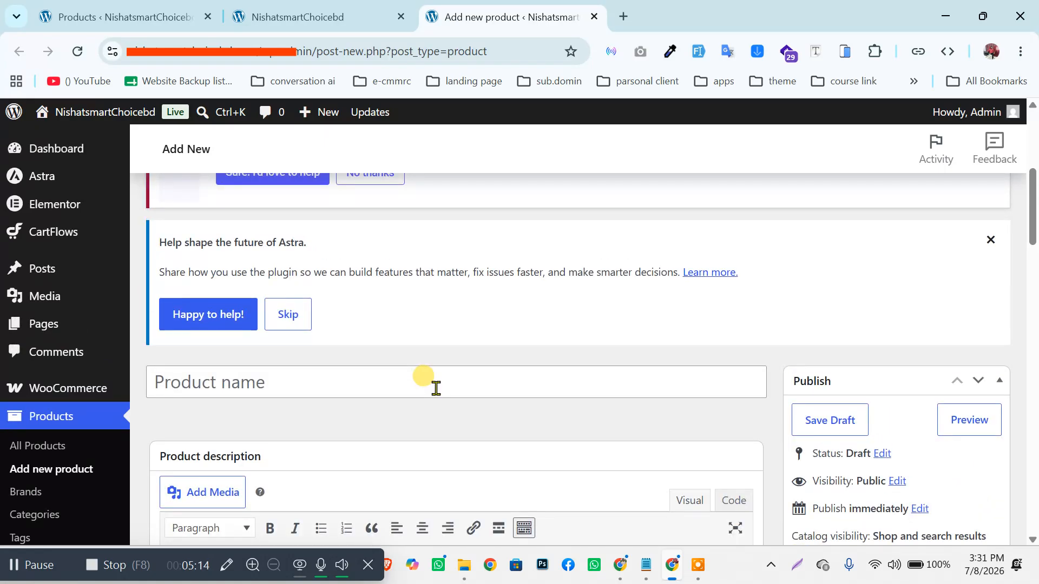
{"action": "scroll", "coordinate": [436, 388], "scroll_direction": "down", "scroll_amount": 3}
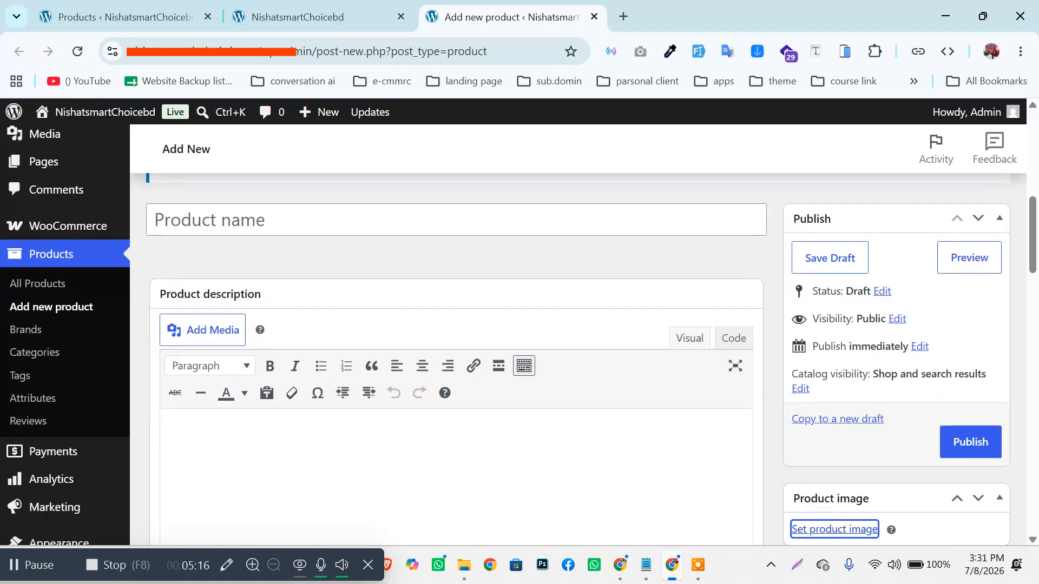
{"action": "left_click", "coordinate": [37, 281]}
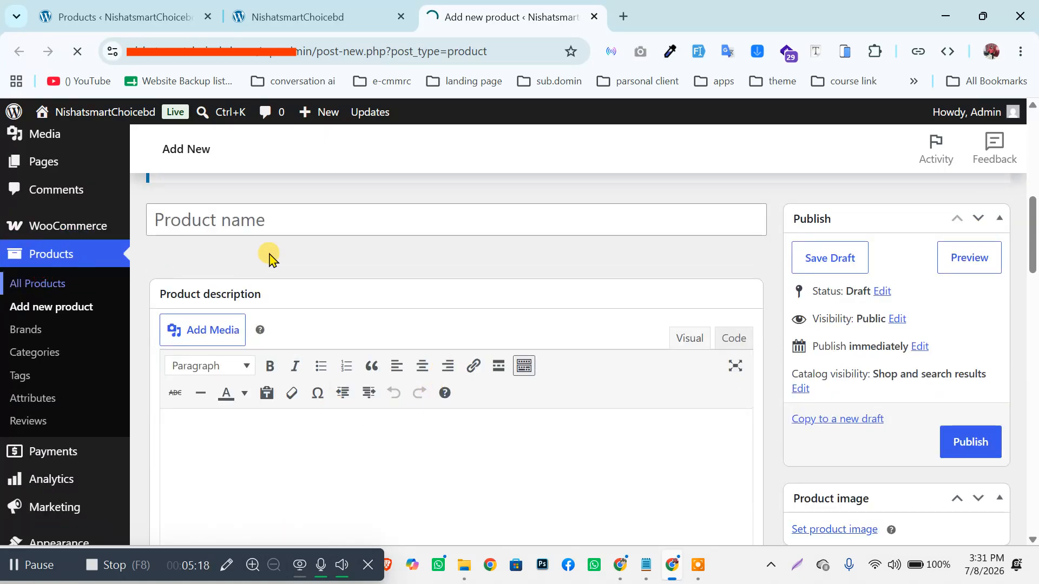
{"action": "scroll", "coordinate": [412, 394], "scroll_direction": "down", "scroll_amount": 2}
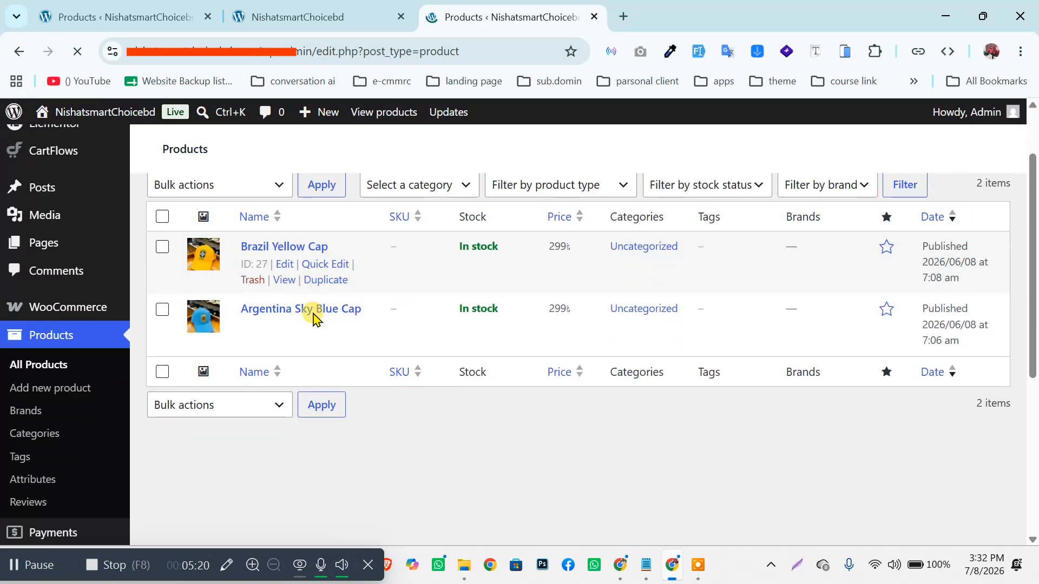
{"action": "scroll", "coordinate": [394, 399], "scroll_direction": "down", "scroll_amount": 5}
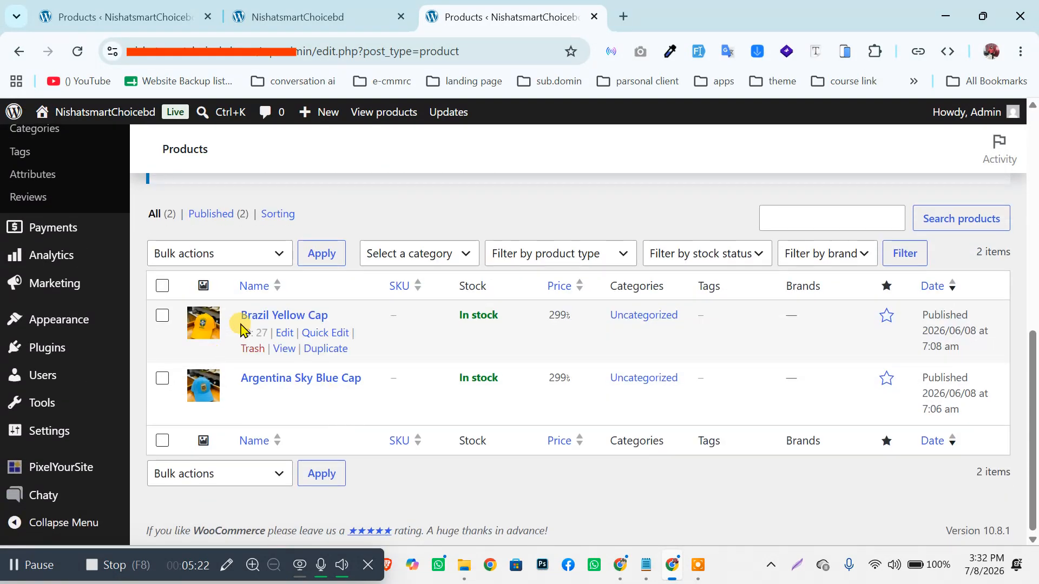
{"action": "left_click_drag", "start_coordinate": [240, 324], "coordinate": [319, 329]}
{"action": "key", "text": "ctrl+c"}
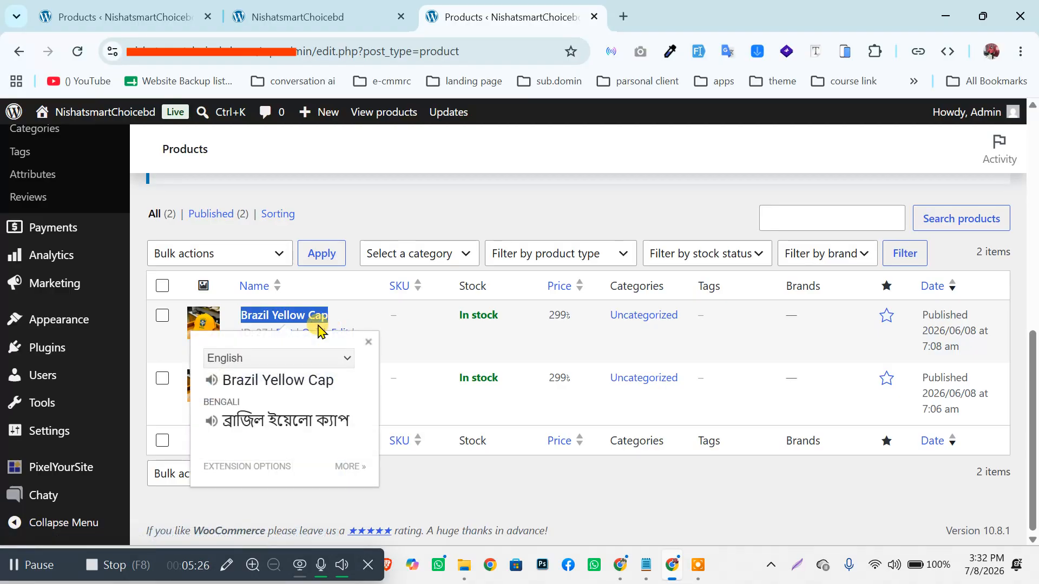
{"action": "left_click", "coordinate": [343, 309]}
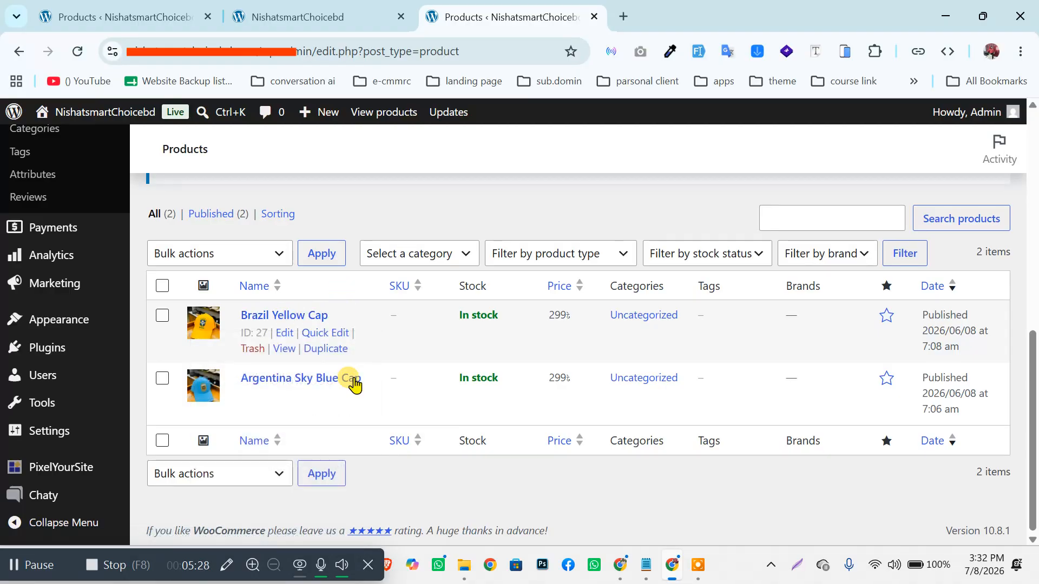
Step: Open the CartFlows list of funnels
{"action": "scroll", "coordinate": [352, 378], "scroll_direction": "up", "scroll_amount": 1}
{"action": "scroll", "coordinate": [279, 378], "scroll_direction": "up", "scroll_amount": 3}
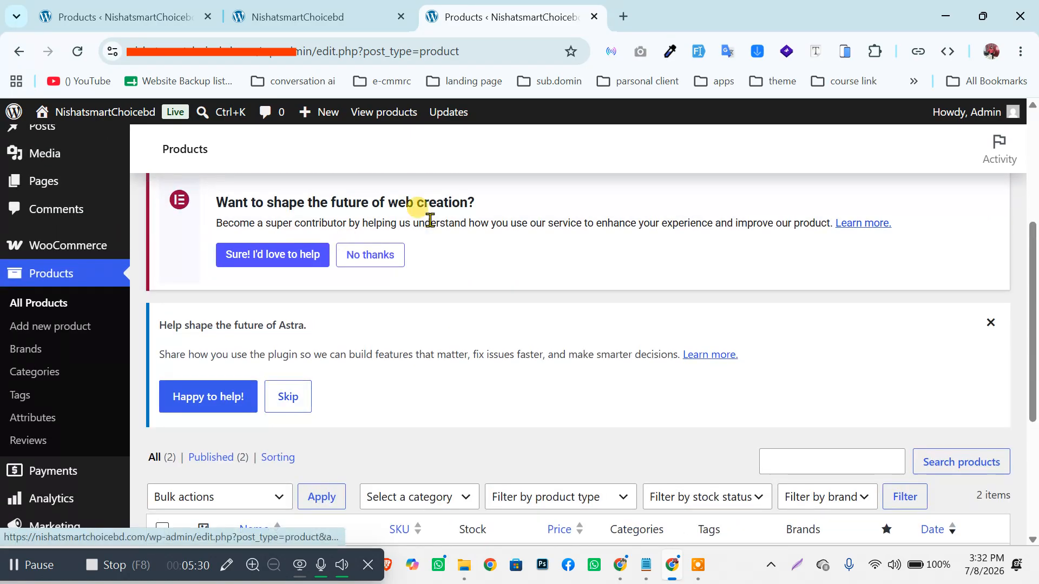
{"action": "scroll", "coordinate": [76, 290], "scroll_direction": "up", "scroll_amount": 3}
{"action": "mouse_move", "coordinate": [40, 233]}
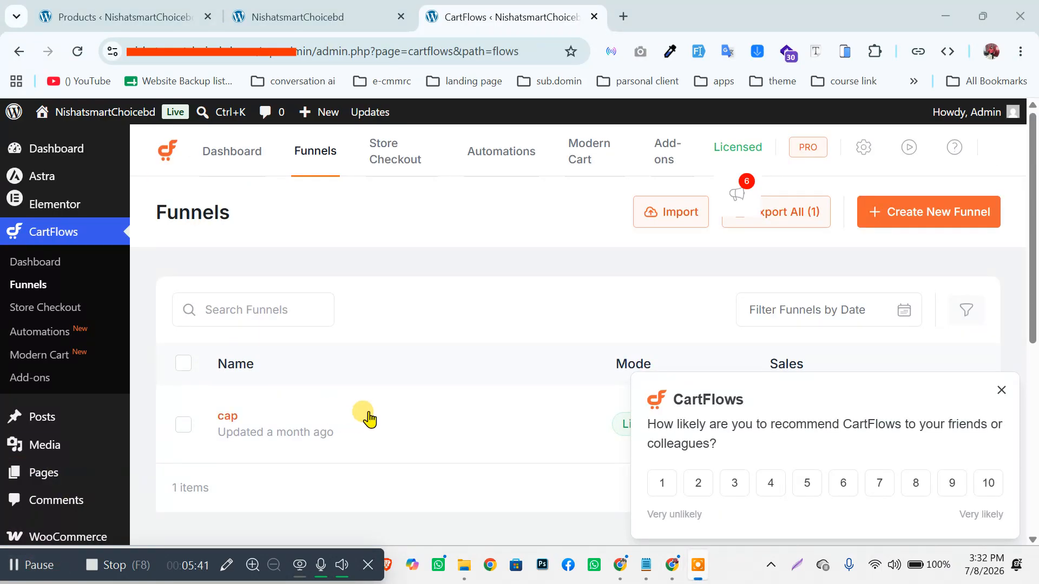
Step: Open the cap funnel for editing, dismiss the CartFlows survey and open the settings of its Cap checkout step
{"action": "scroll", "coordinate": [366, 418], "scroll_direction": "down", "scroll_amount": 4}
{"action": "scroll", "coordinate": [528, 366], "scroll_direction": "up", "scroll_amount": 1}
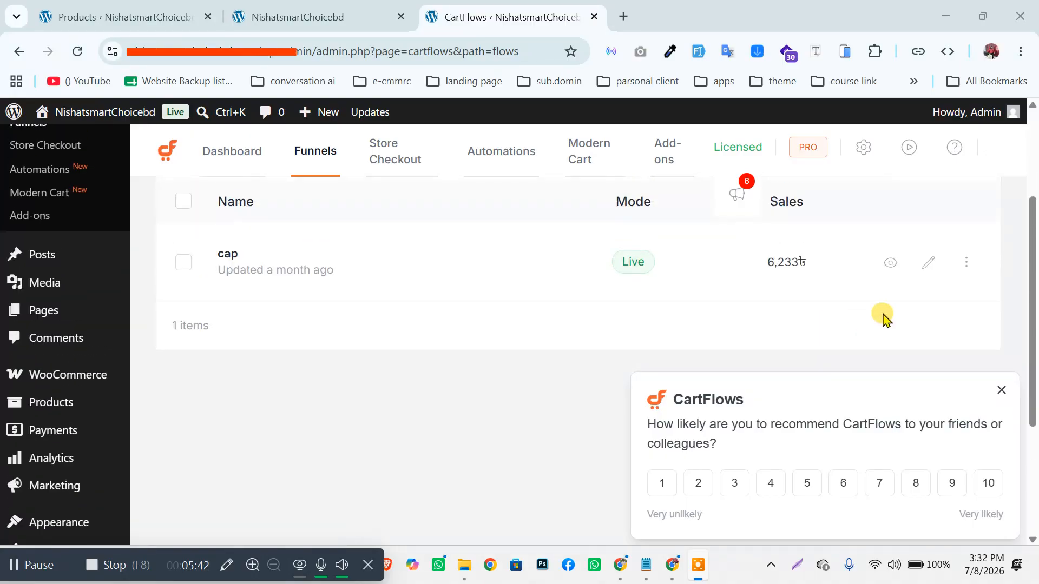
{"action": "left_click", "coordinate": [929, 264]}
{"action": "left_click", "coordinate": [1002, 391]}
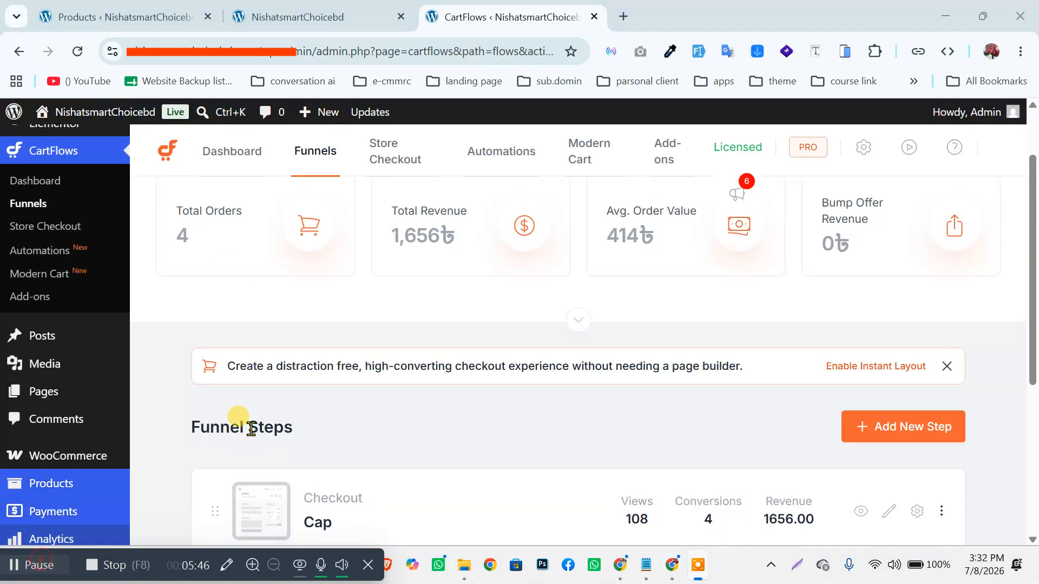
{"action": "scroll", "coordinate": [671, 459], "scroll_direction": "down", "scroll_amount": 4}
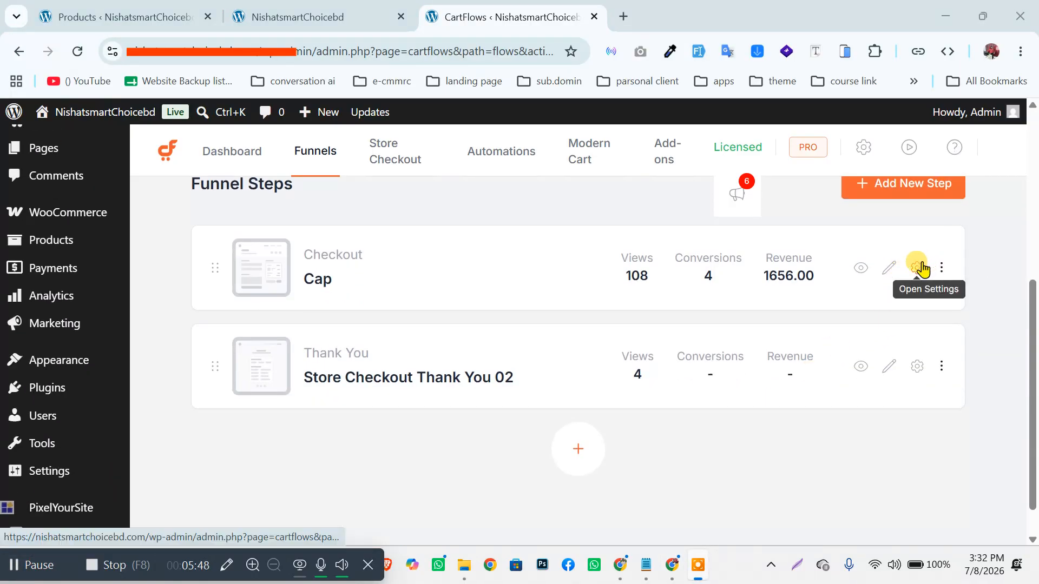
{"action": "left_click", "coordinate": [918, 269]}
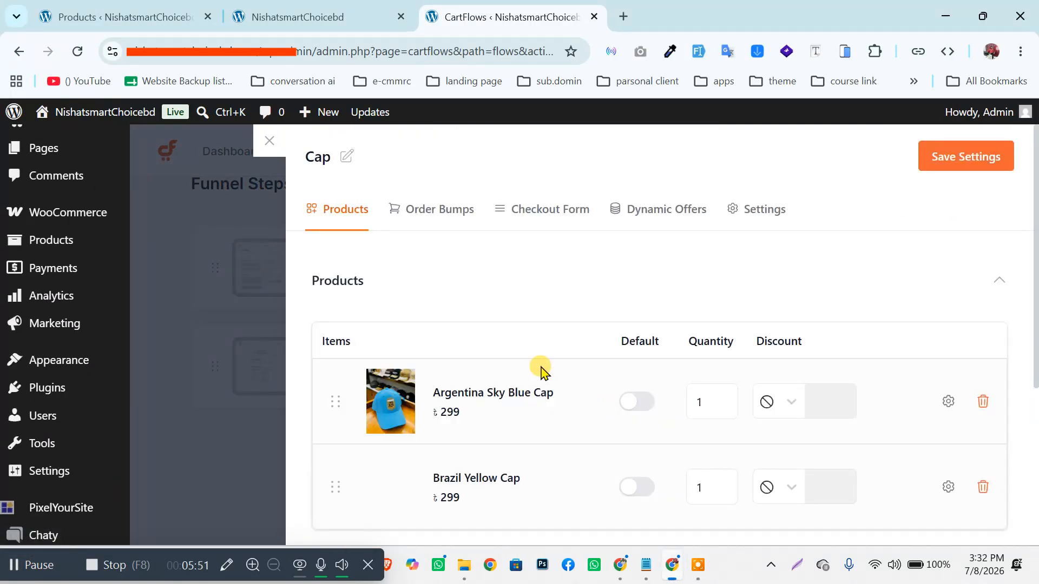
Step: Search for "Brazil Yellow Cap" and add it as a further product to the Cap checkout step
{"action": "scroll", "coordinate": [540, 366], "scroll_direction": "down", "scroll_amount": 3}
{"action": "scroll", "coordinate": [535, 332], "scroll_direction": "down", "scroll_amount": 1}
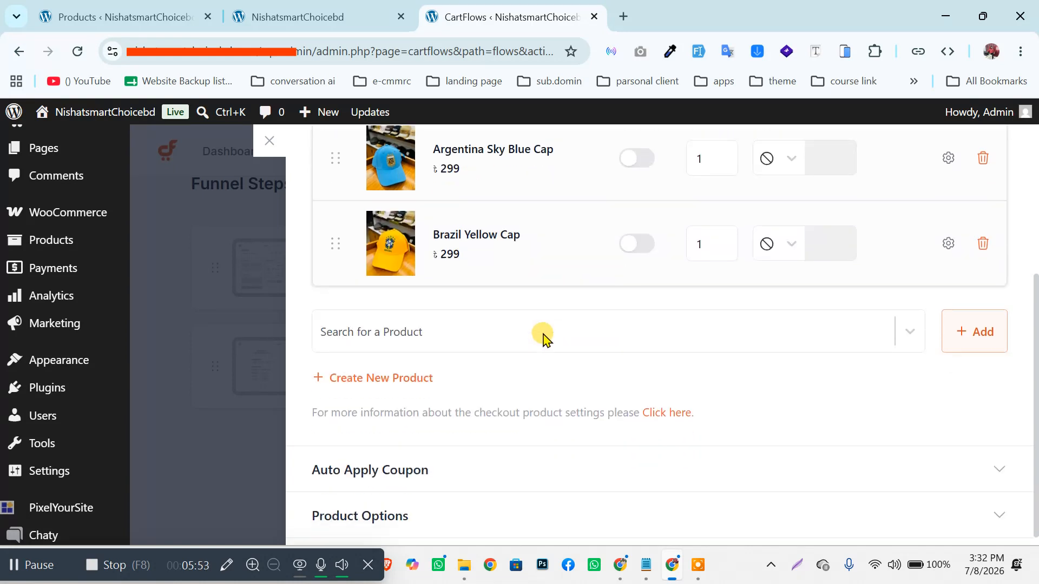
{"action": "left_click", "coordinate": [407, 339]}
{"action": "key", "text": "ctrl+v"}
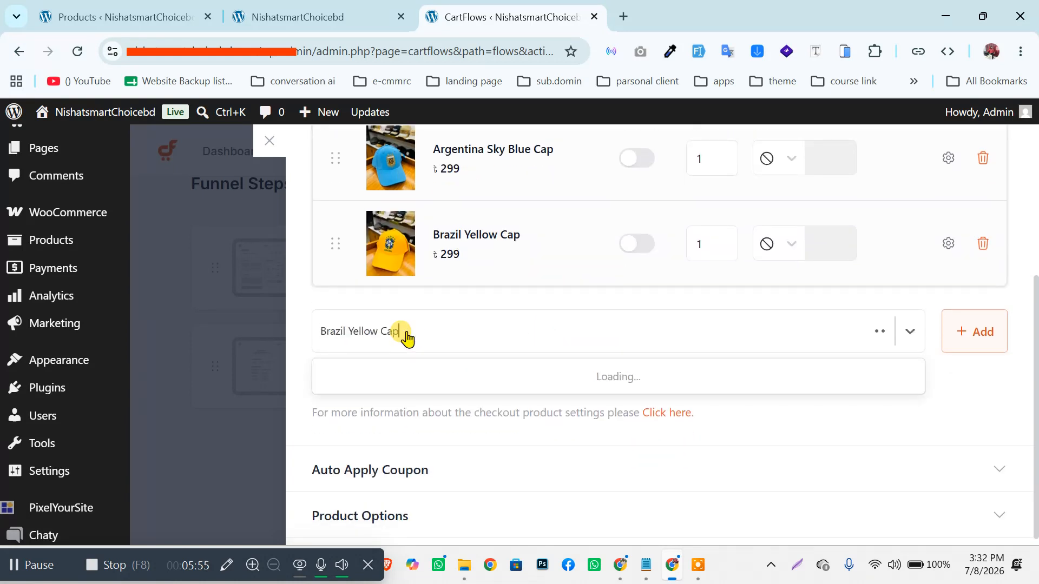
{"action": "left_click", "coordinate": [622, 380]}
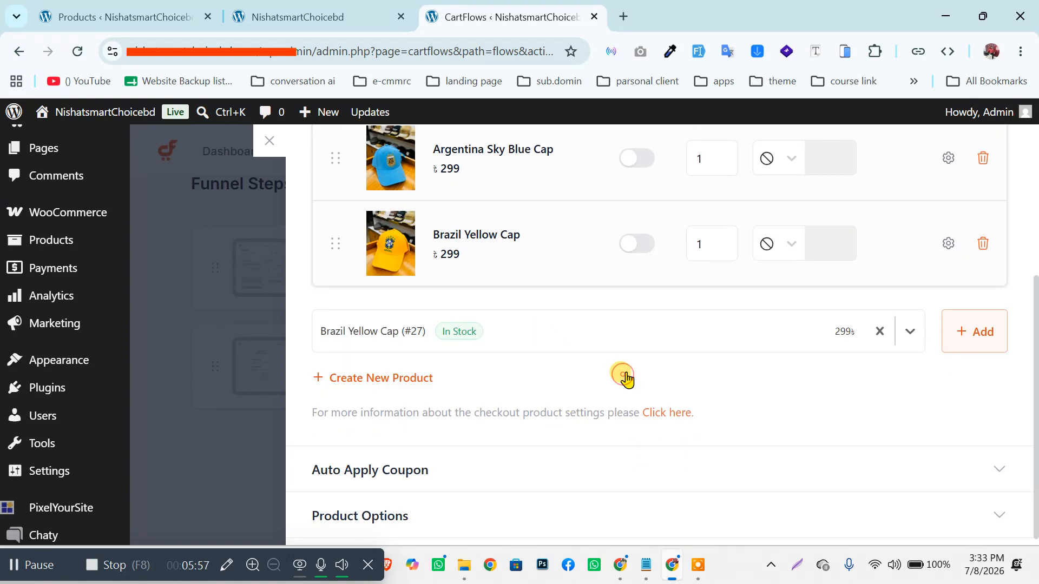
{"action": "left_click", "coordinate": [962, 333]}
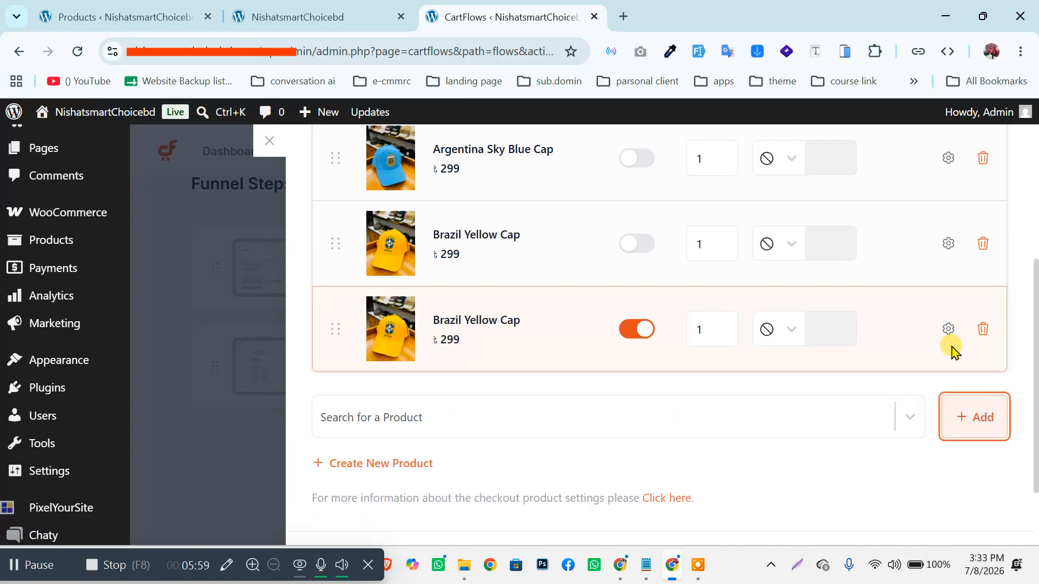
Step: Remove the duplicate Brazil Yellow Cap from the checkout step's products
{"action": "scroll", "coordinate": [623, 341], "scroll_direction": "up", "scroll_amount": 1}
{"action": "scroll", "coordinate": [785, 376], "scroll_direction": "down", "scroll_amount": 1}
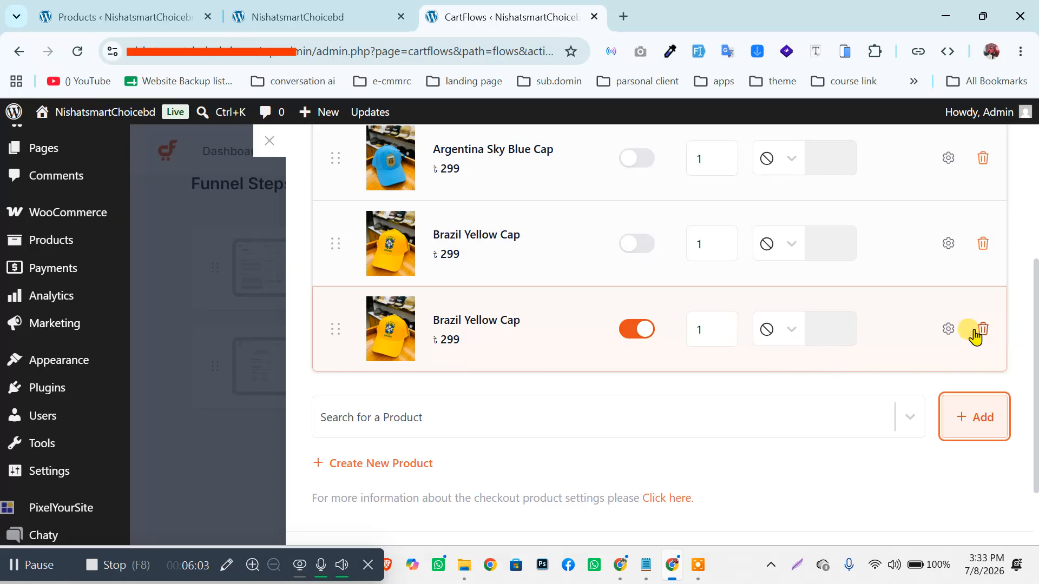
{"action": "scroll", "coordinate": [763, 364], "scroll_direction": "up", "scroll_amount": 3}
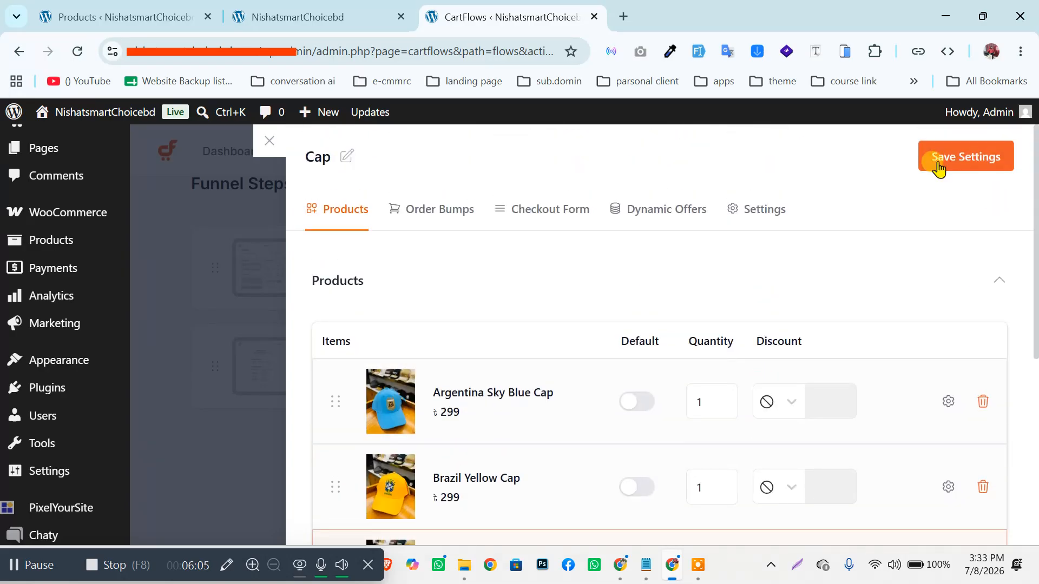
{"action": "scroll", "coordinate": [895, 332], "scroll_direction": "down", "scroll_amount": 4}
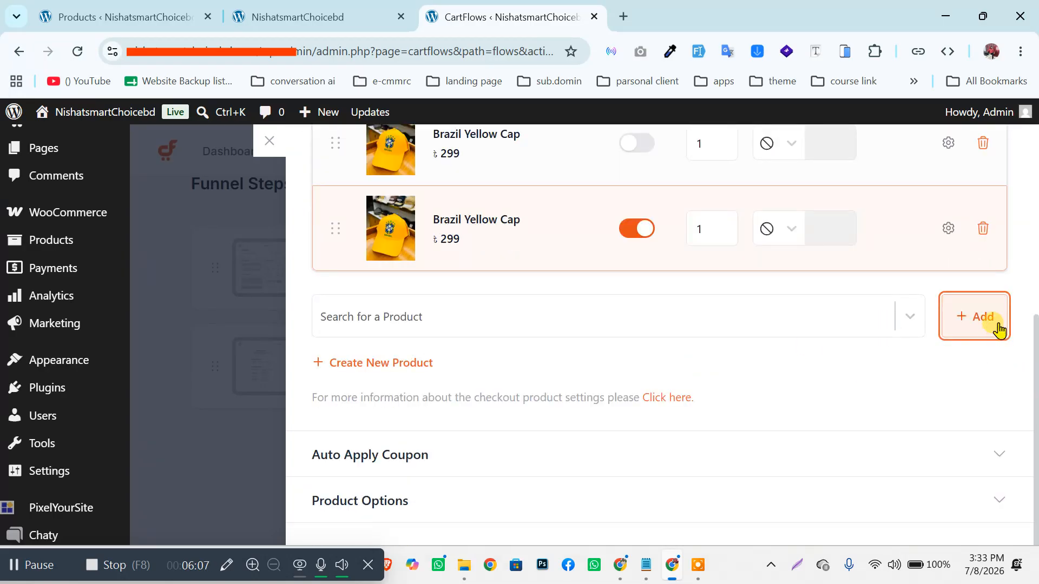
{"action": "left_click", "coordinate": [980, 228]}
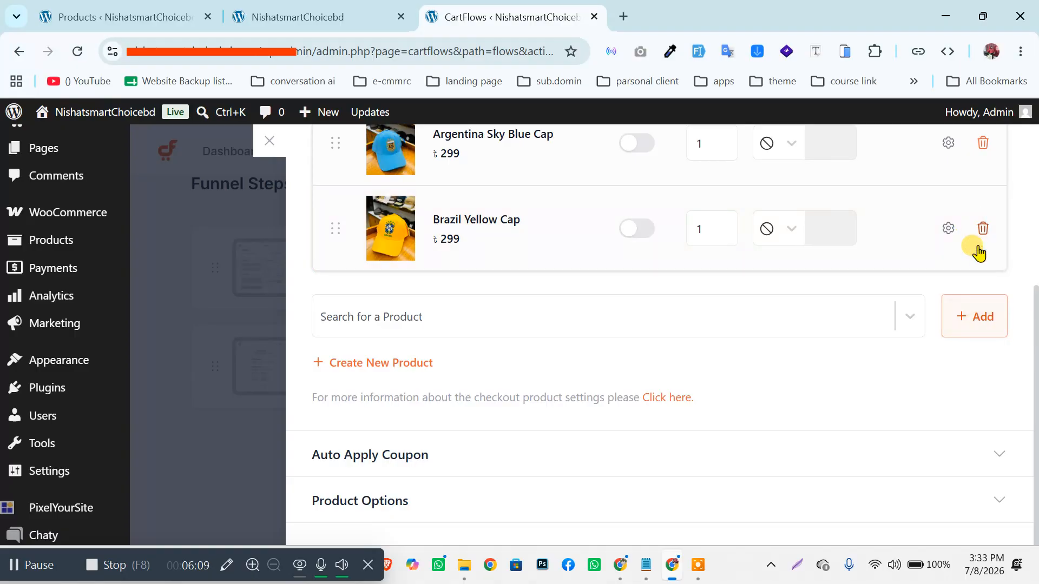
Step: Save the settings of the Cap checkout step
{"action": "scroll", "coordinate": [609, 287], "scroll_direction": "up", "scroll_amount": 3}
{"action": "scroll", "coordinate": [723, 312], "scroll_direction": "up", "scroll_amount": 2}
{"action": "left_click", "coordinate": [983, 165]}
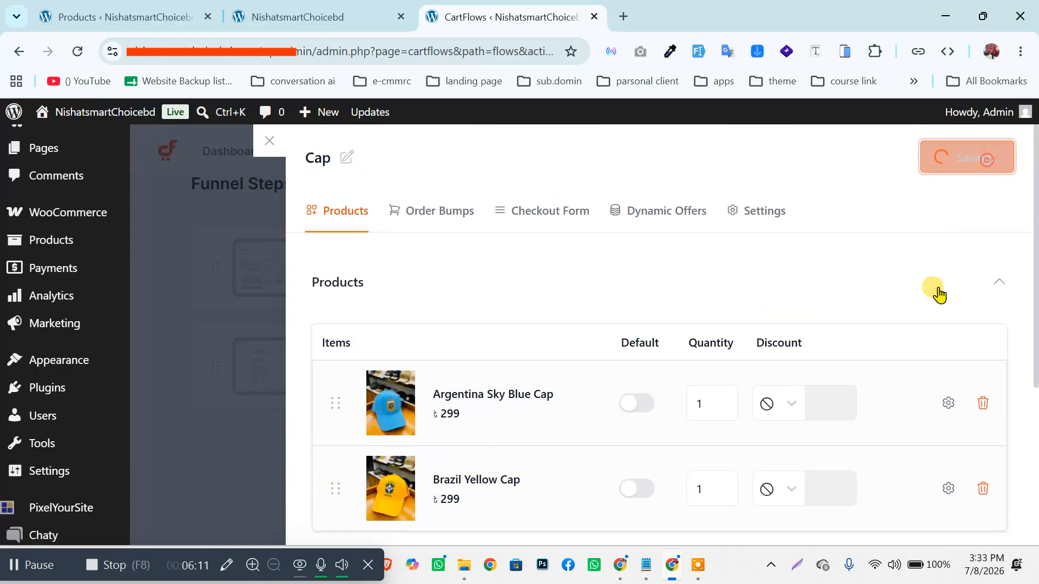
{"action": "scroll", "coordinate": [610, 390], "scroll_direction": "down", "scroll_amount": 5}
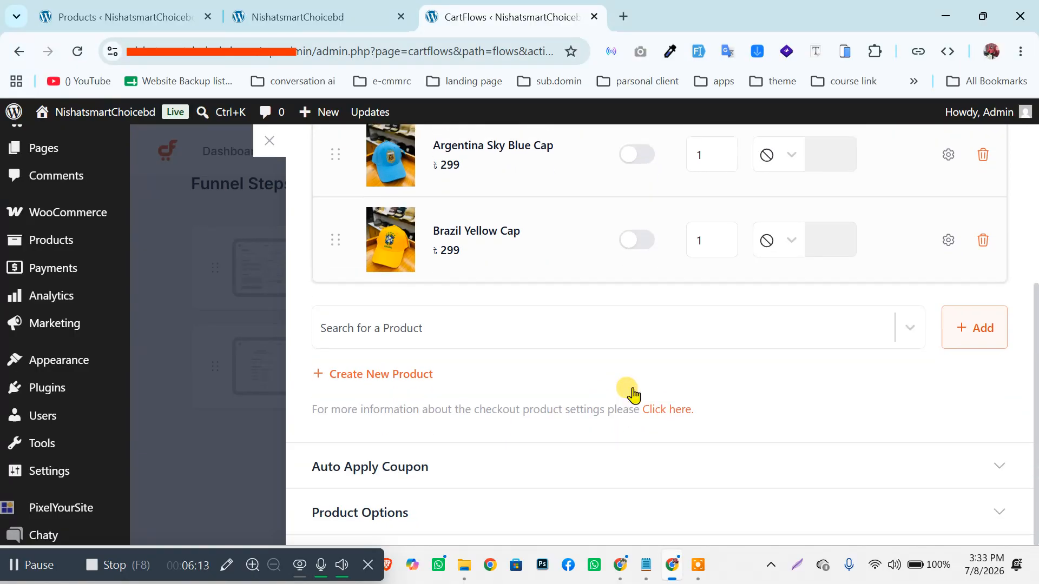
{"action": "scroll", "coordinate": [631, 395], "scroll_direction": "up", "scroll_amount": 4}
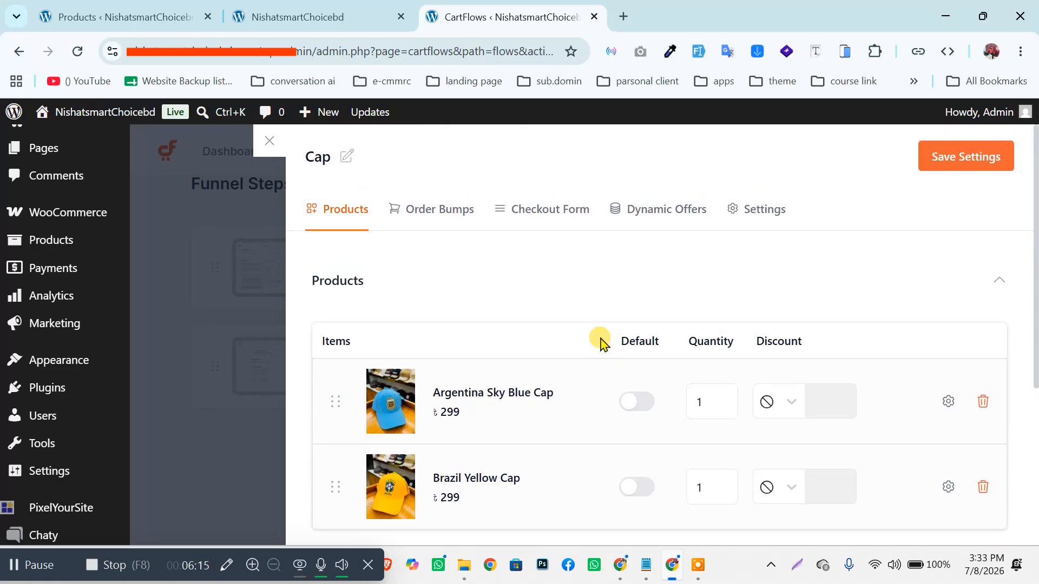
{"action": "scroll", "coordinate": [501, 441], "scroll_direction": "down", "scroll_amount": 4}
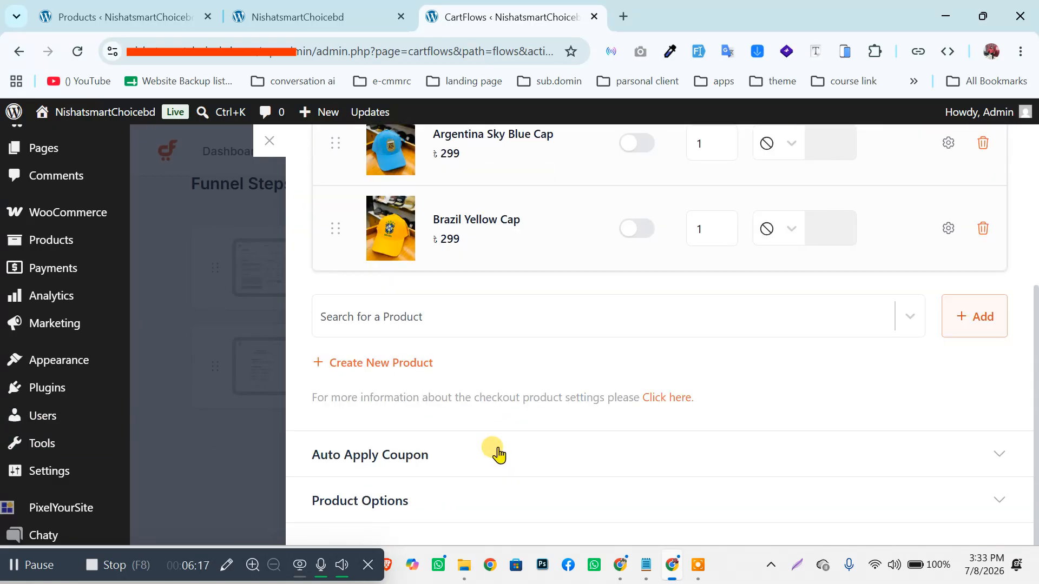
{"action": "scroll", "coordinate": [544, 428], "scroll_direction": "up", "scroll_amount": 4}
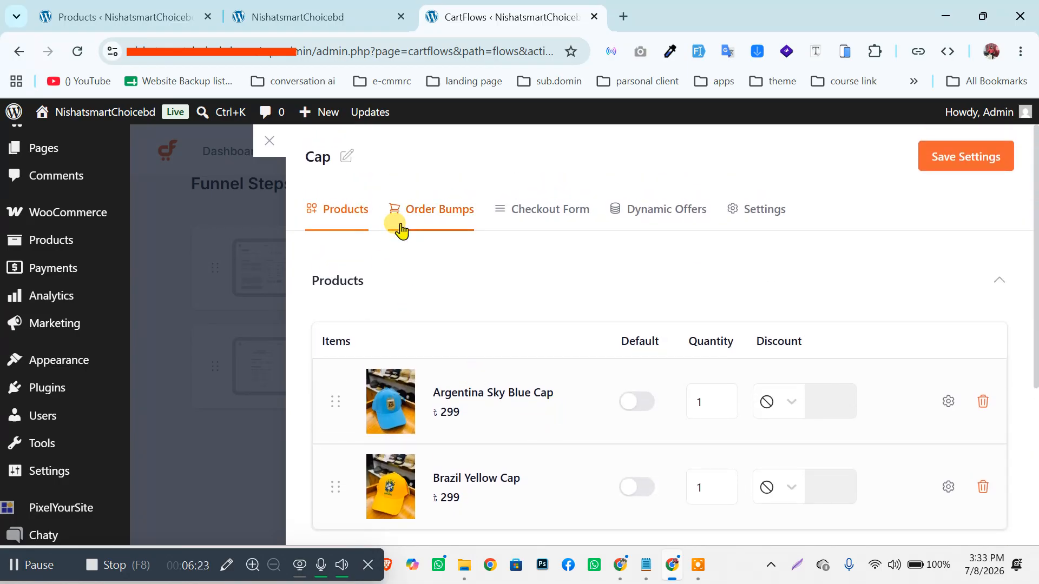
Step: Close the Cap checkout step's settings and open the live site in a new browser tab
{"action": "left_click", "coordinate": [271, 140]}
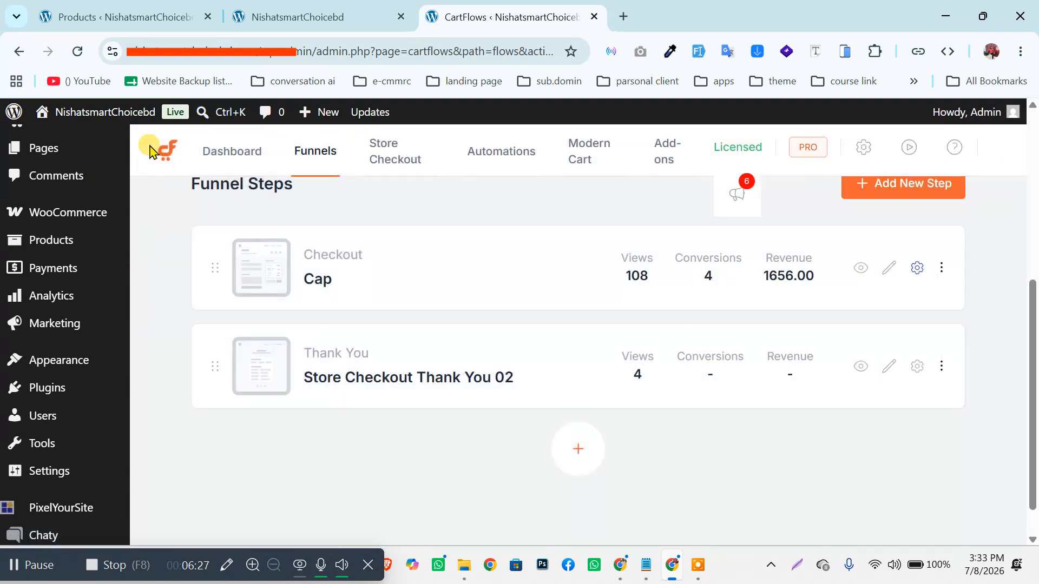
{"action": "mouse_move", "coordinate": [49, 115]}
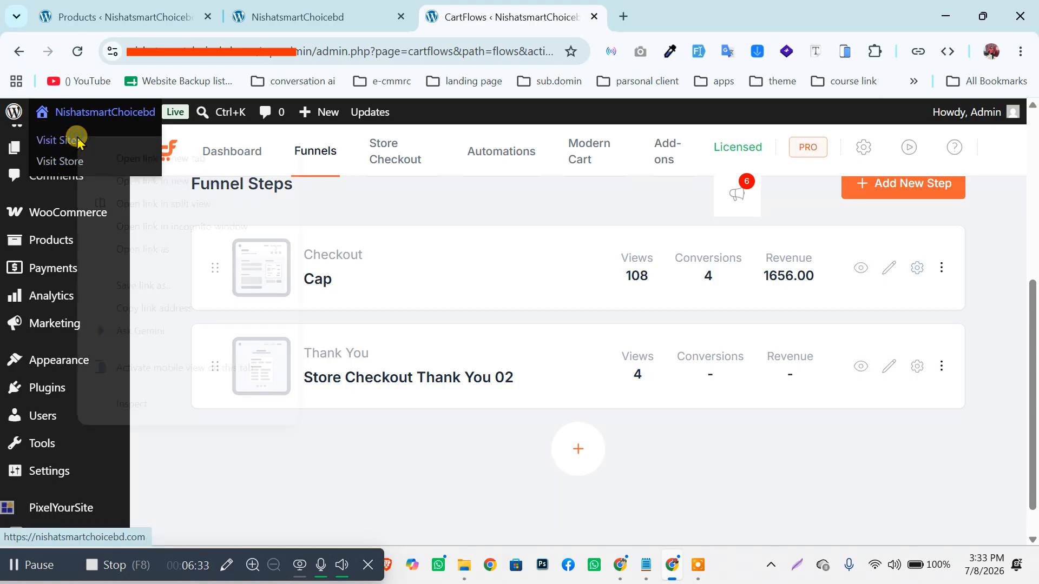
{"action": "right_click", "coordinate": [77, 142]}
{"action": "left_click", "coordinate": [163, 158]}
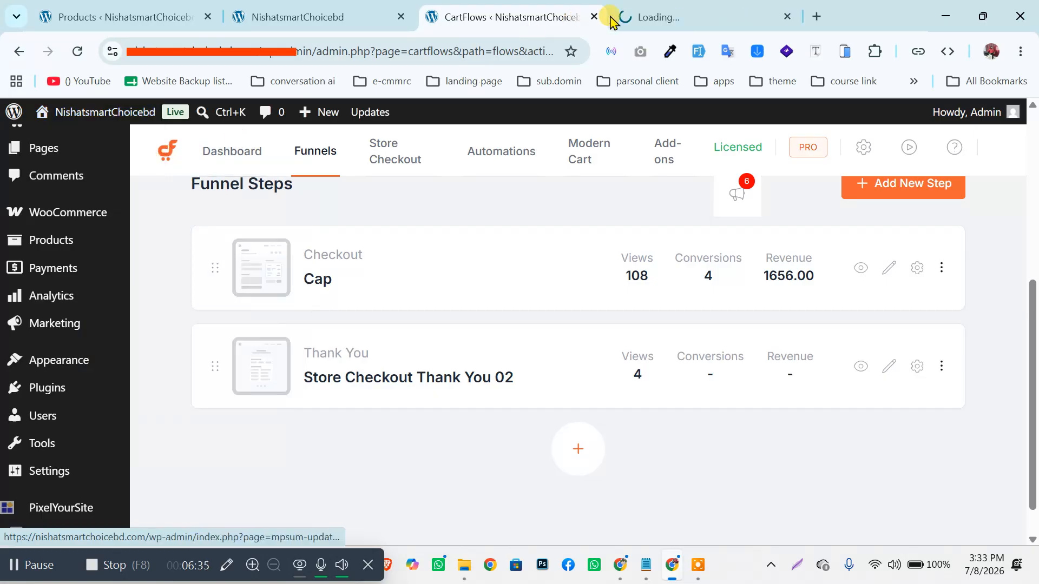
{"action": "left_click", "coordinate": [684, 17]}
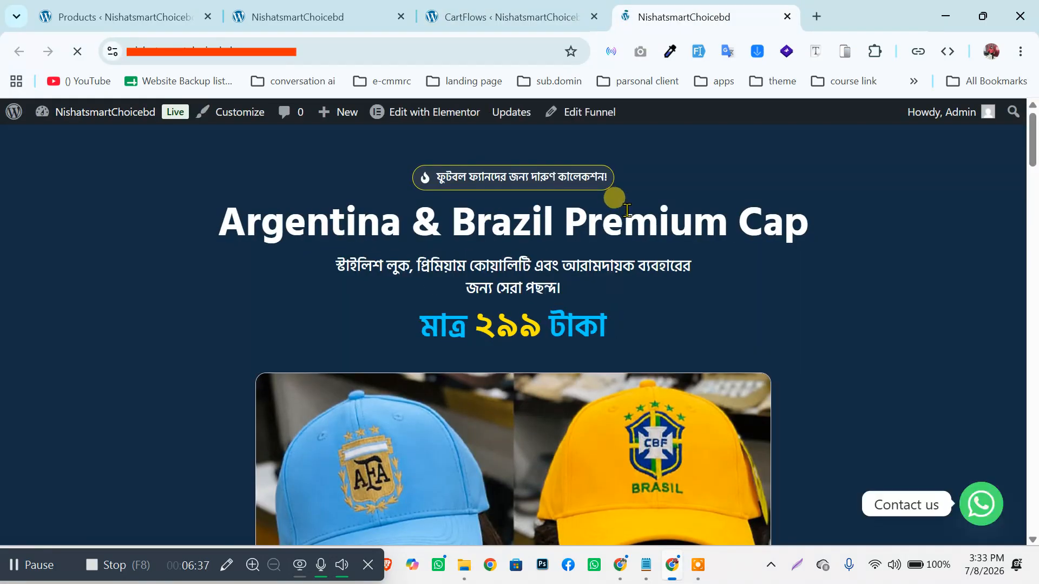
Step: Look over the cap landing page and open it for editing in Elementor
{"action": "scroll", "coordinate": [579, 265], "scroll_direction": "down", "scroll_amount": 10}
{"action": "scroll", "coordinate": [579, 265], "scroll_direction": "down", "scroll_amount": 5}
{"action": "scroll", "coordinate": [610, 294], "scroll_direction": "up", "scroll_amount": 15}
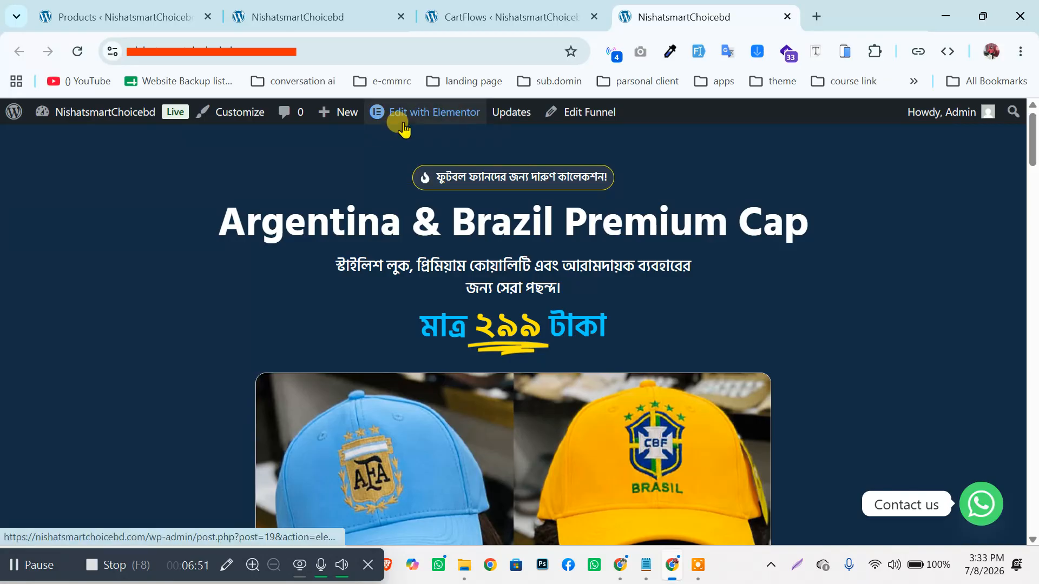
{"action": "mouse_move", "coordinate": [403, 123]}
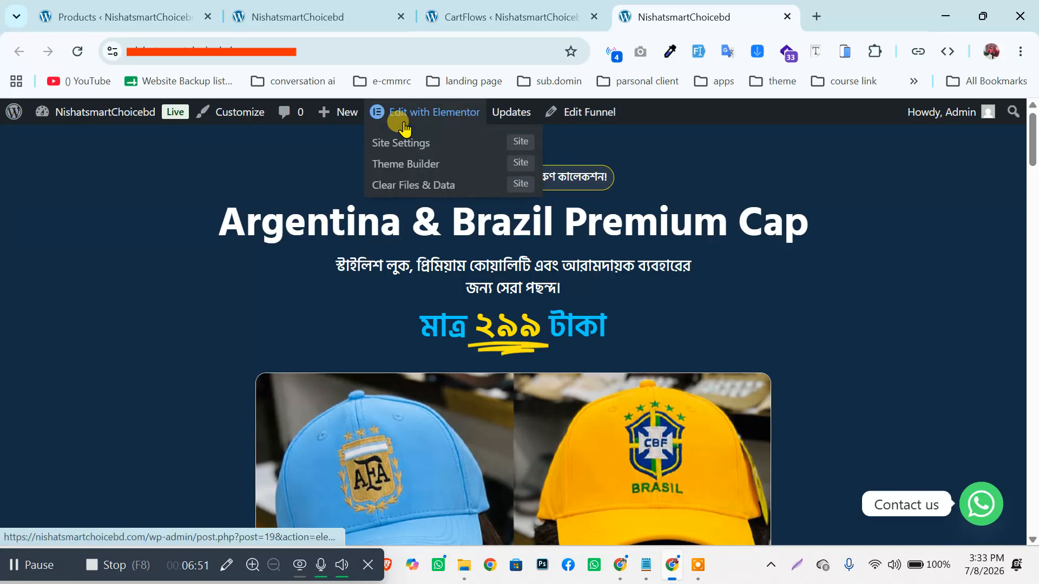
{"action": "left_click", "coordinate": [429, 108]}
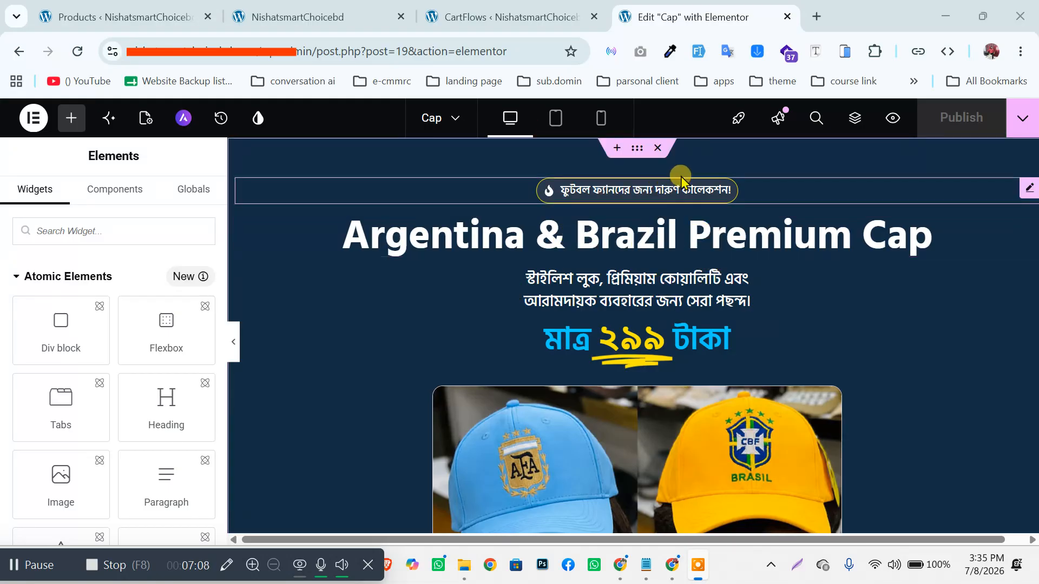
Step: Try "dshuifyifajdciafyua" as the text of the badge button above the main heading and restore the copied original text
{"action": "left_click", "coordinate": [739, 192]}
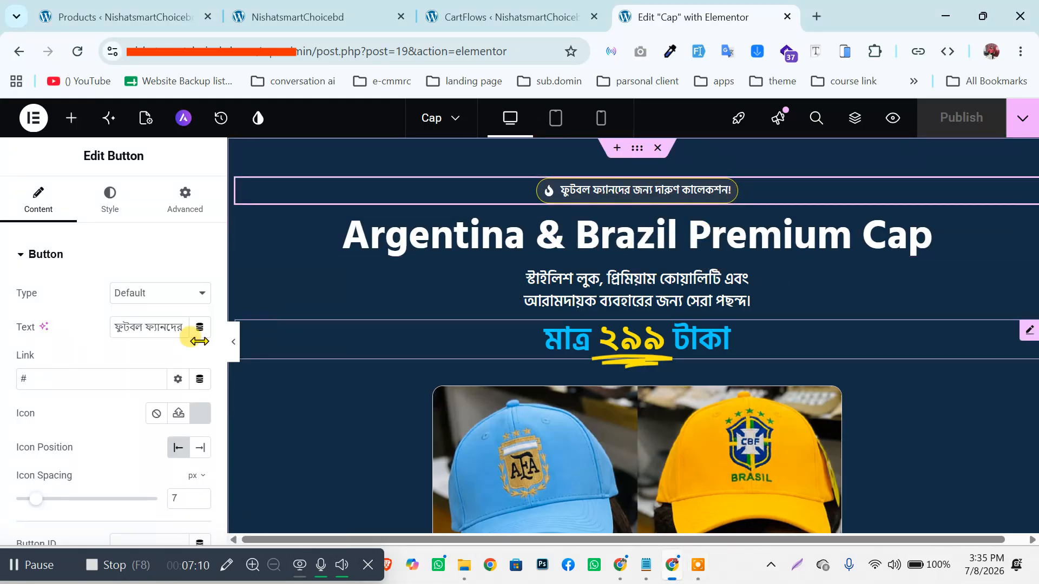
{"action": "left_click_drag", "start_coordinate": [112, 327], "coordinate": [185, 326]}
{"action": "key", "text": "ctrl+c"}
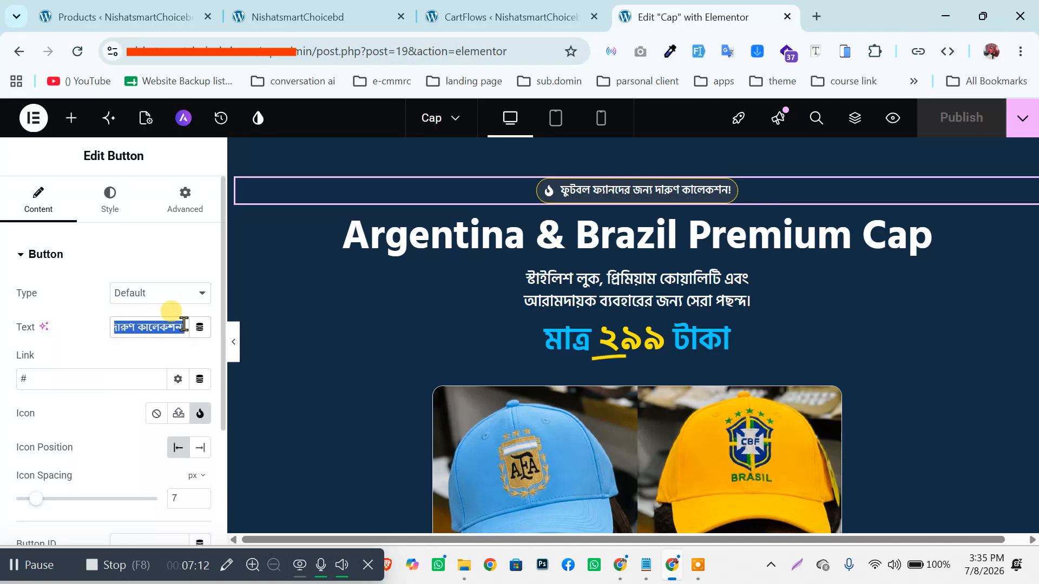
{"action": "left_click", "coordinate": [164, 326]}
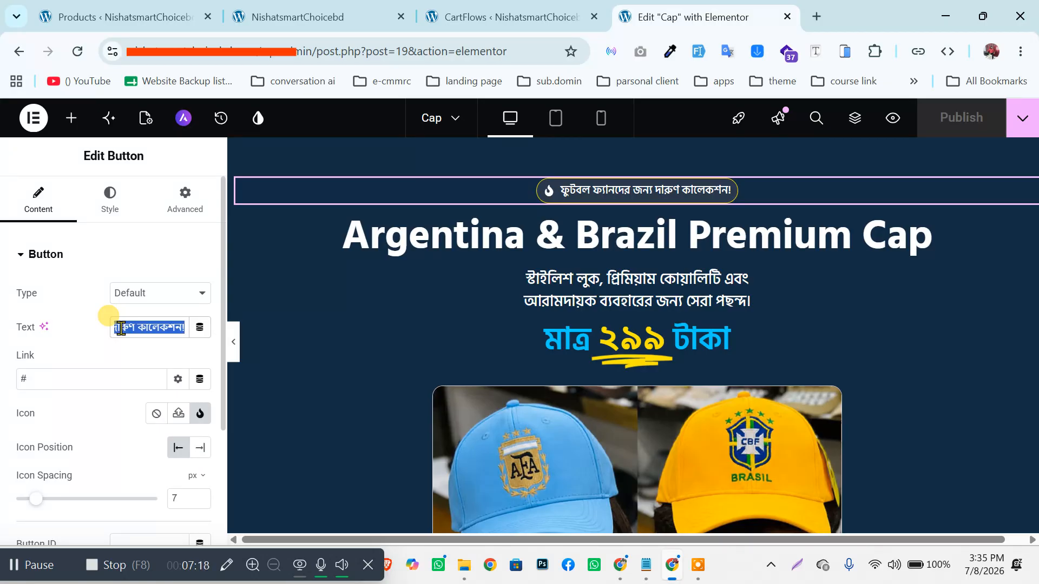
{"action": "key", "text": "BackSpace"}
{"action": "type", "text": "dshuif"}
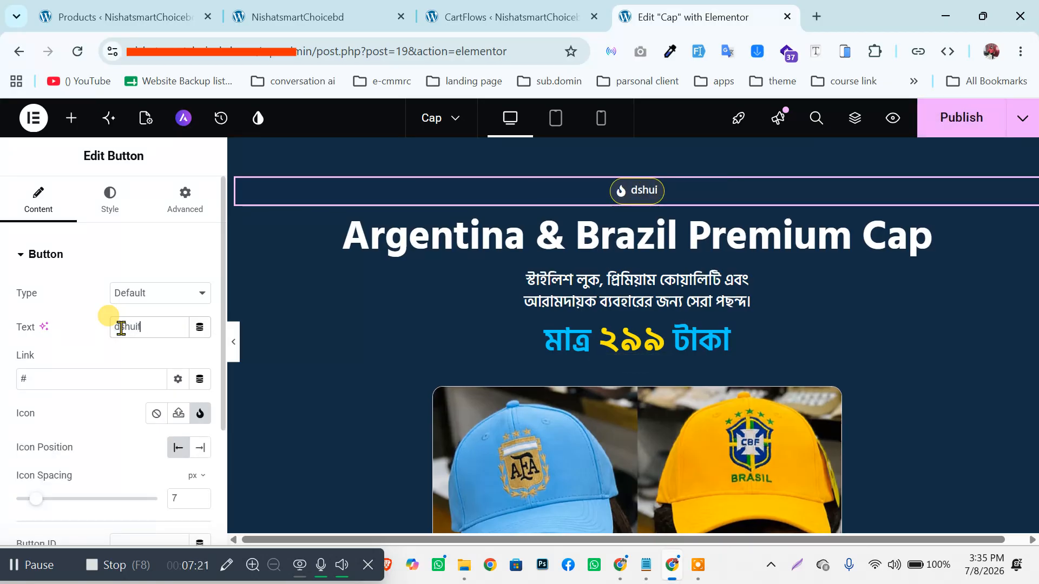
{"action": "type", "text": "yifajdciafyua"}
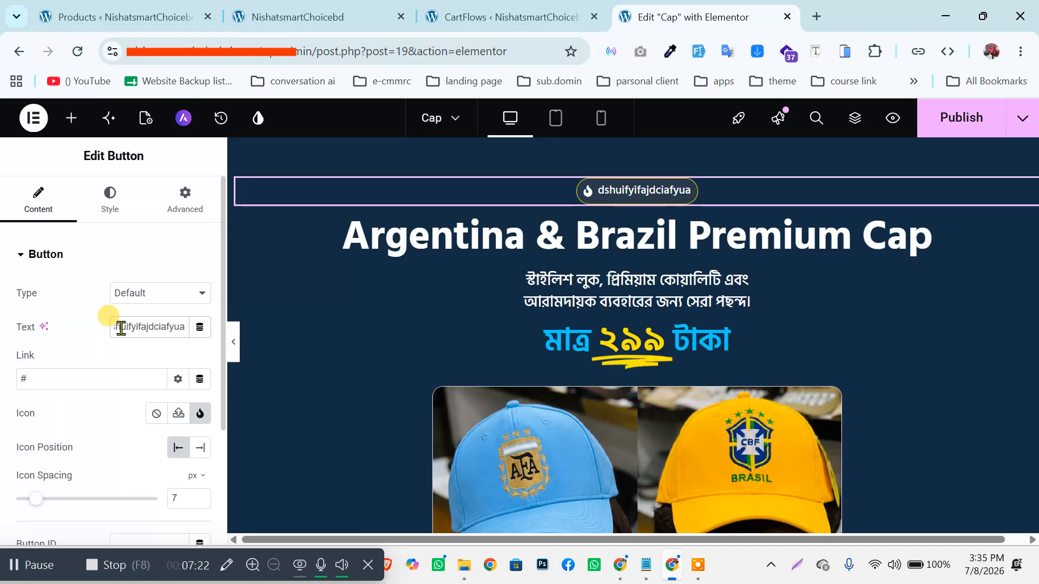
{"action": "double_click", "coordinate": [122, 329]}
{"action": "key", "text": "ctrl+v"}
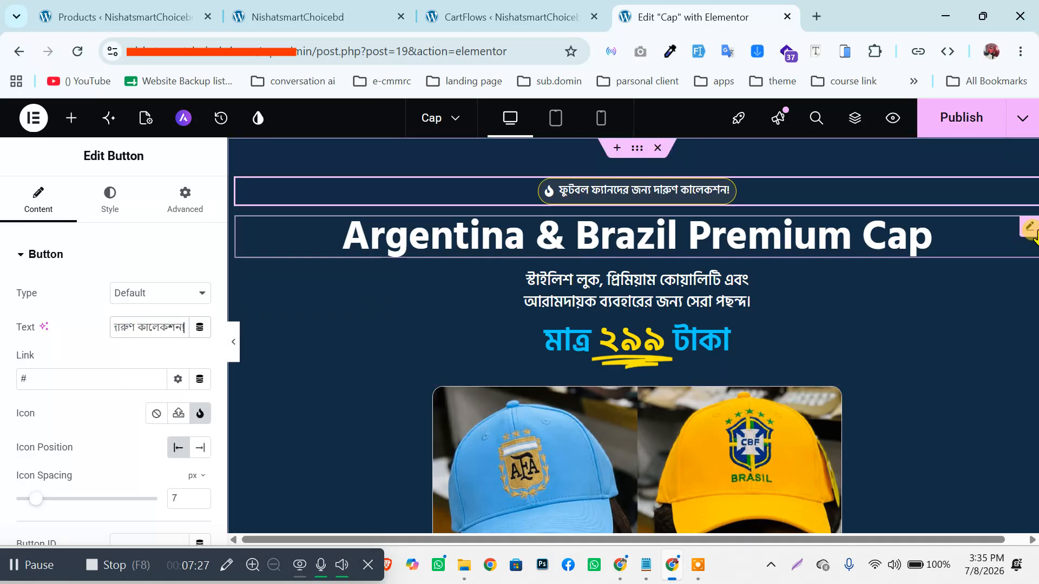
Step: Inspect the editable text of the main heading, the tagline below it and the highlighted price in the animated headline
{"action": "left_click", "coordinate": [1009, 238]}
{"action": "triple_click", "coordinate": [101, 336]}
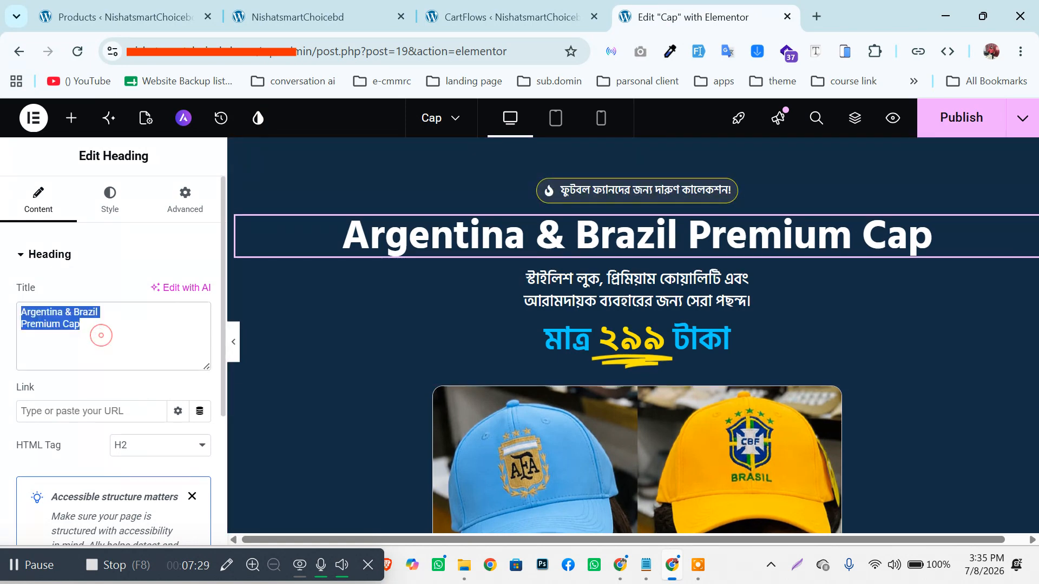
{"action": "left_click", "coordinate": [91, 329]}
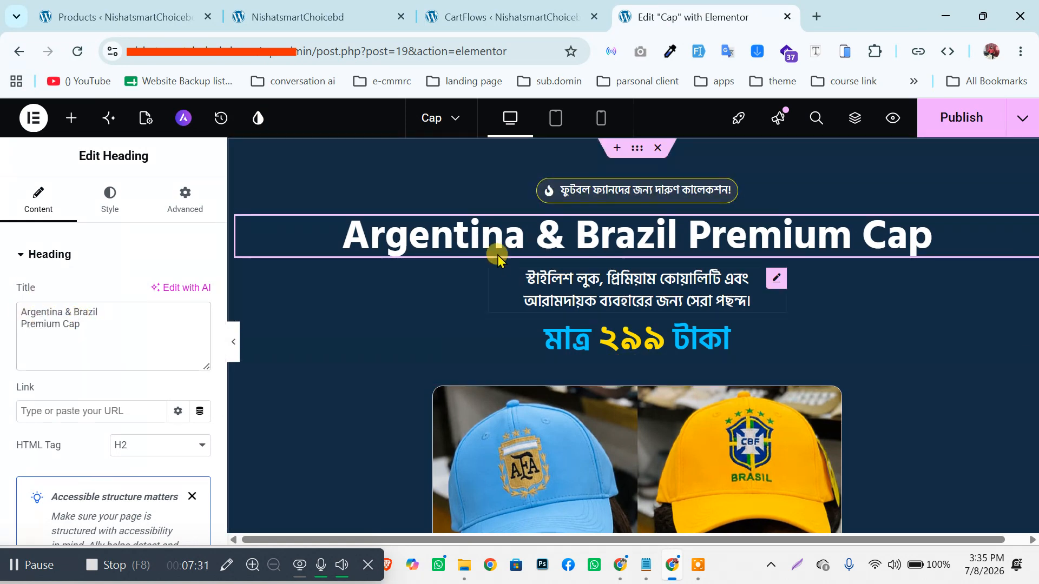
{"action": "scroll", "coordinate": [508, 353], "scroll_direction": "down", "scroll_amount": 1}
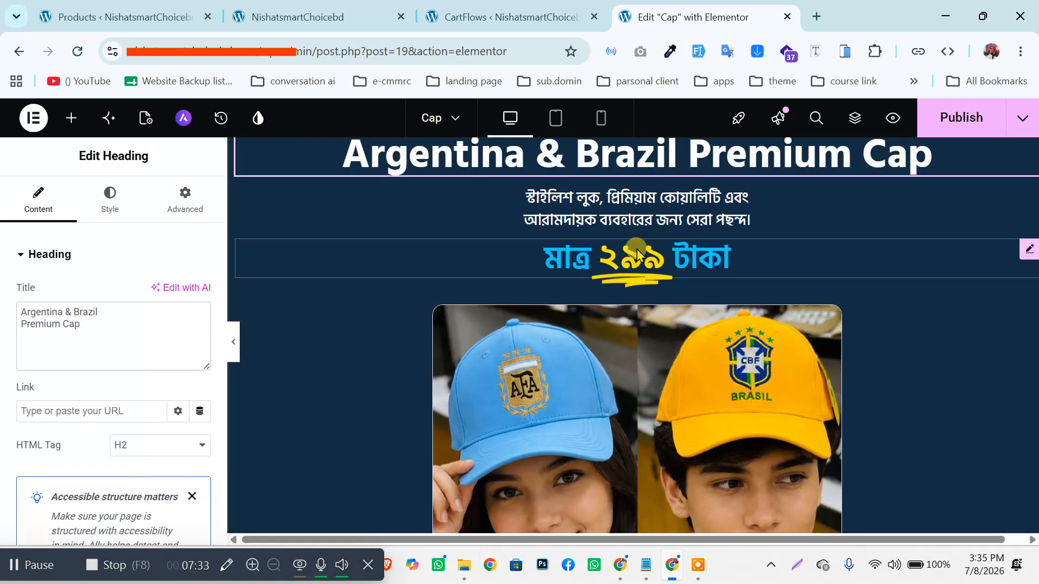
{"action": "left_click", "coordinate": [777, 204]}
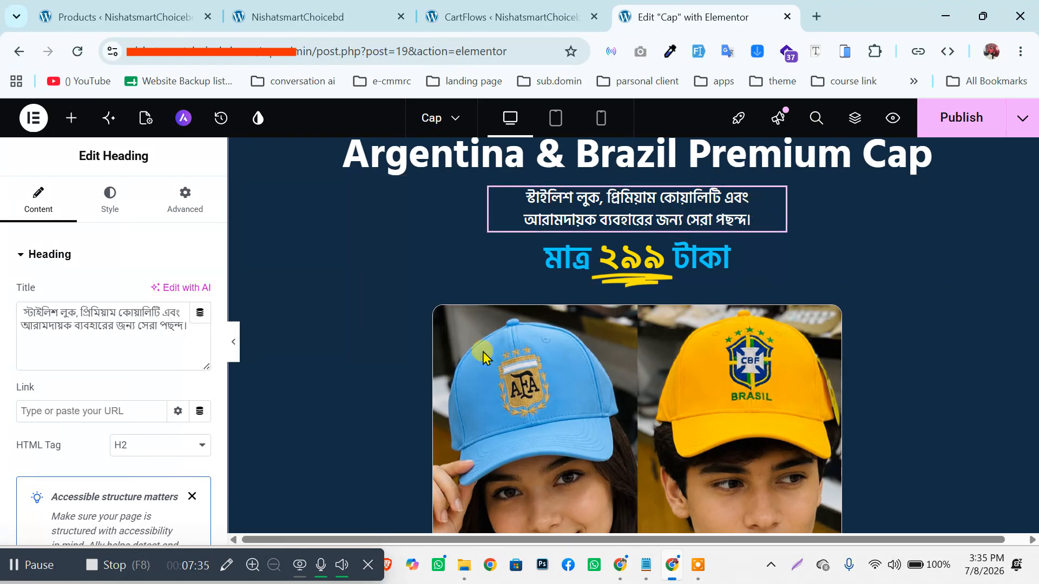
{"action": "left_click_drag", "start_coordinate": [187, 326], "coordinate": [9, 314]}
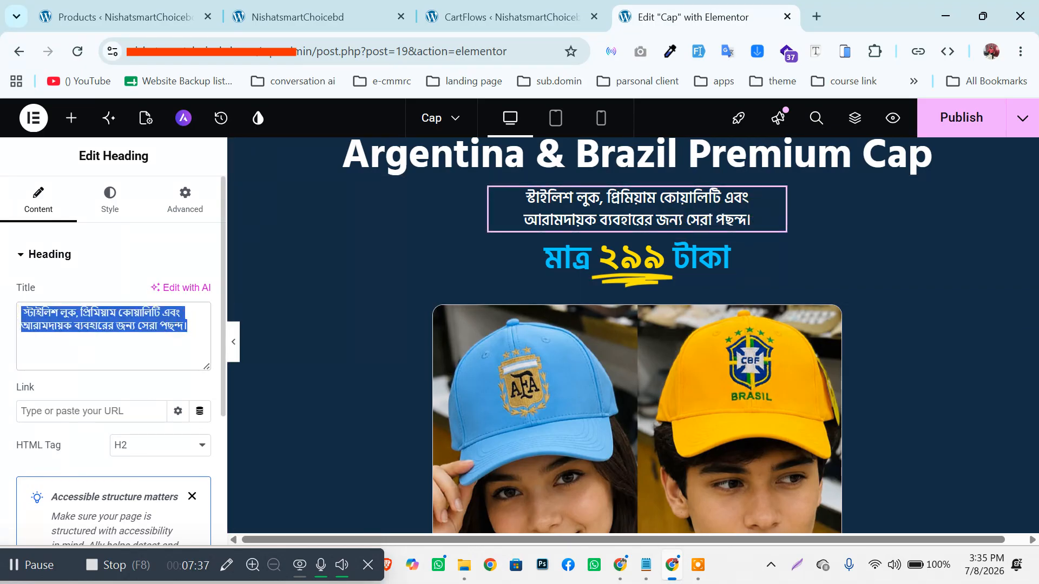
{"action": "left_click", "coordinate": [146, 356]}
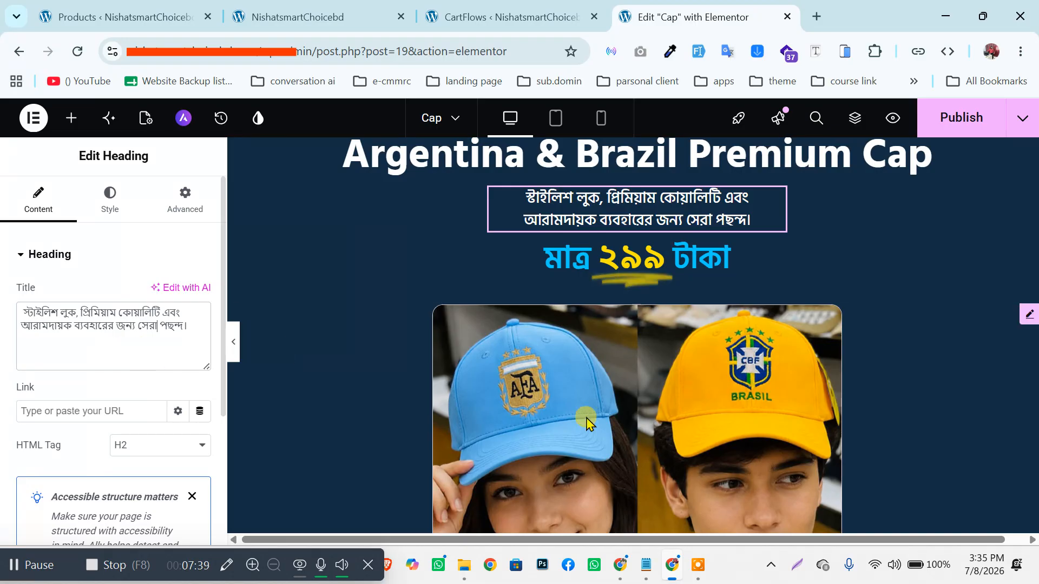
{"action": "left_click", "coordinate": [597, 259]}
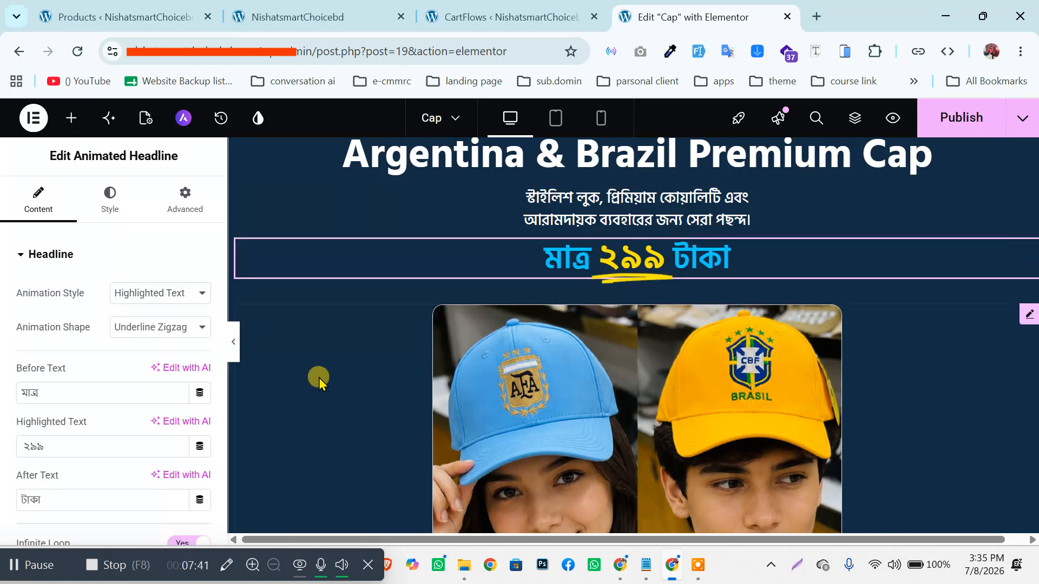
{"action": "left_click_drag", "start_coordinate": [47, 444], "coordinate": [19, 448]}
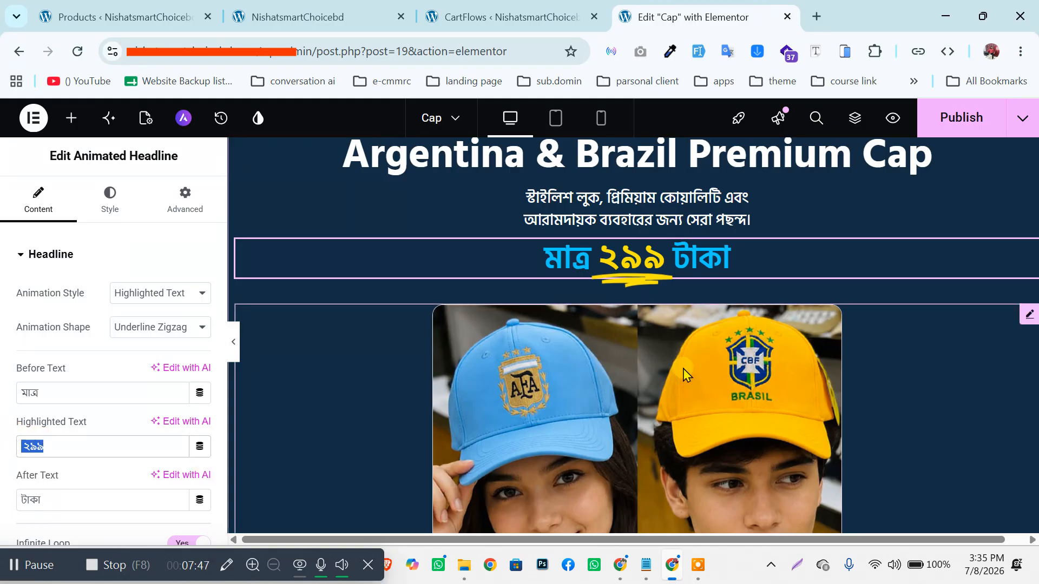
Step: Browse for a replacement for the hero cap image, select 2.jpg in the file picker and cancel the replacement
{"action": "scroll", "coordinate": [698, 375], "scroll_direction": "down", "scroll_amount": 3}
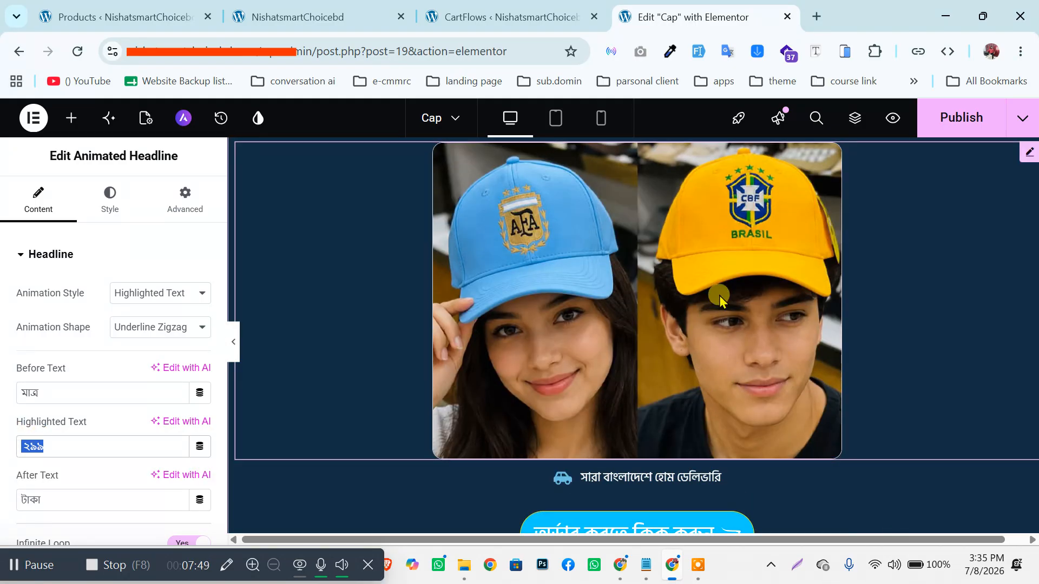
{"action": "left_click", "coordinate": [722, 279]}
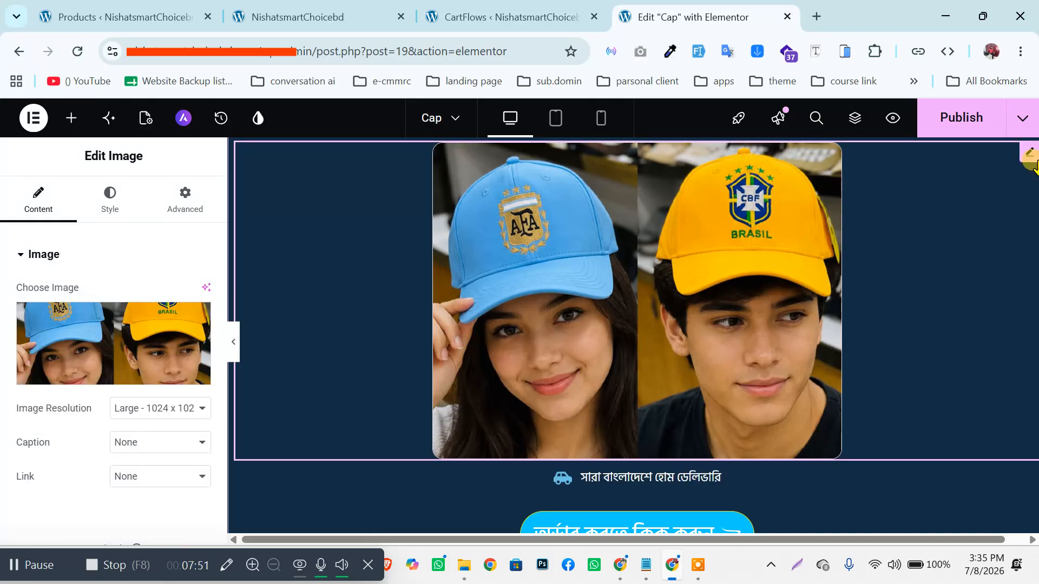
{"action": "left_click", "coordinate": [115, 356]}
{"action": "left_click", "coordinate": [608, 370]}
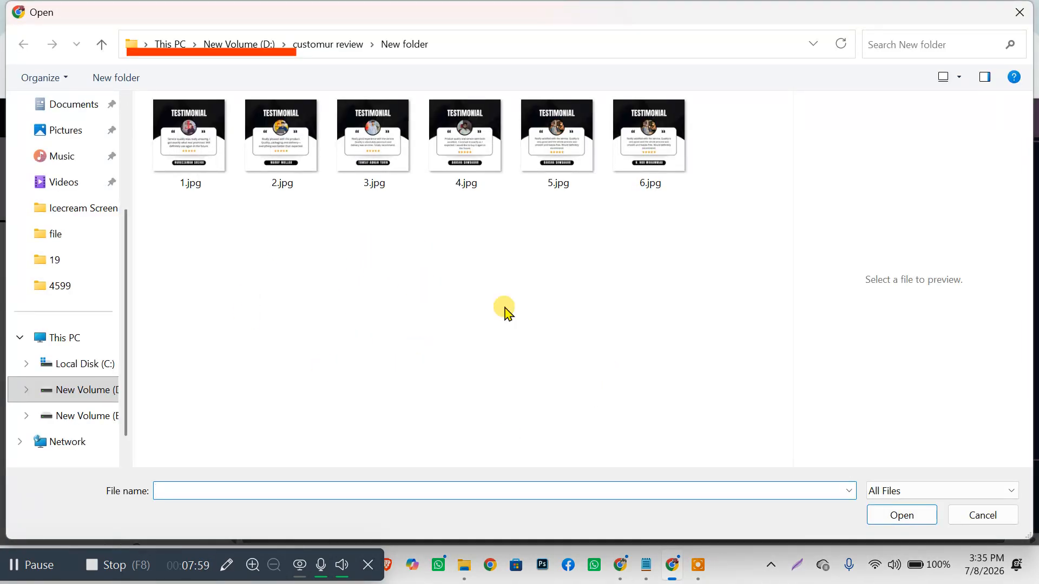
{"action": "left_click", "coordinate": [293, 154]}
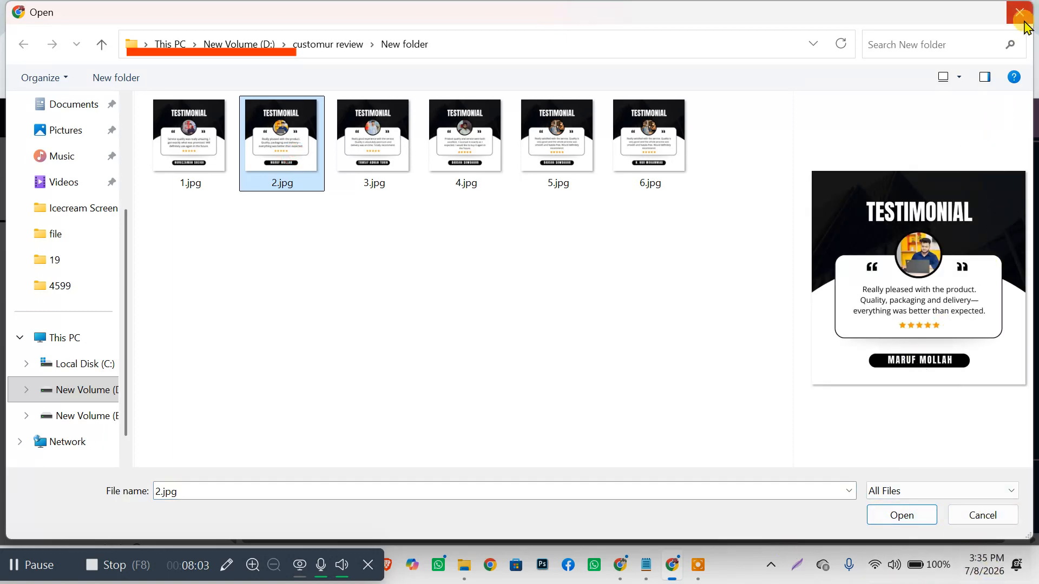
{"action": "left_click", "coordinate": [1024, 21]}
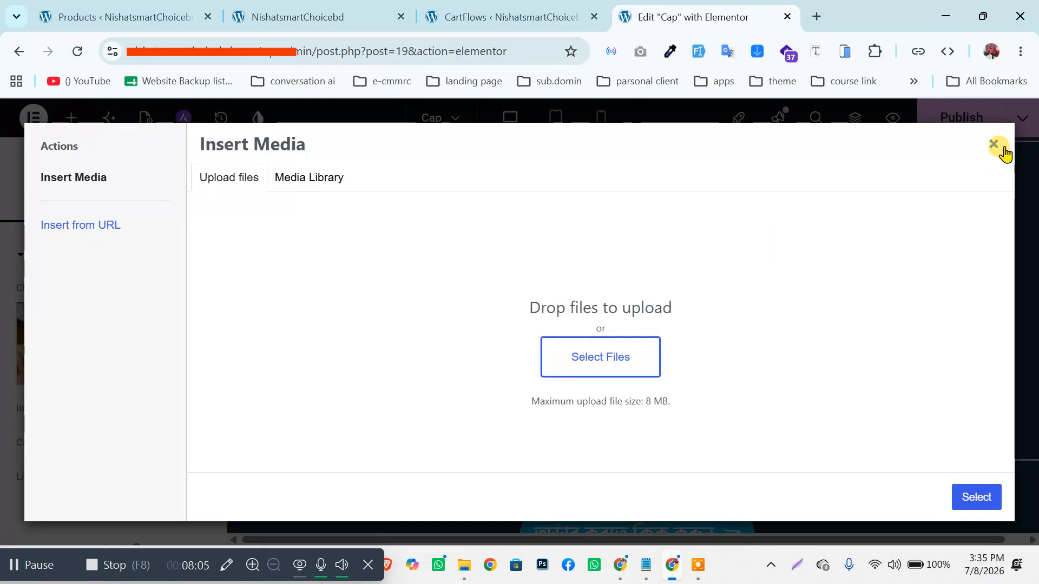
{"action": "left_click", "coordinate": [994, 146]}
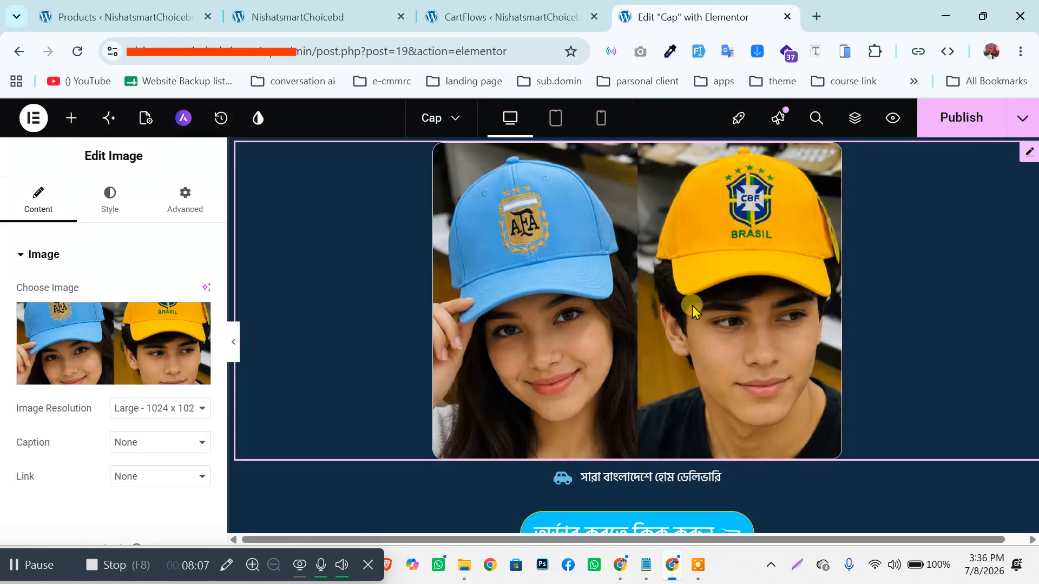
Step: Copy the title of the first icon box in the features section and replace it with "cshushjsh"
{"action": "scroll", "coordinate": [684, 335], "scroll_direction": "down", "scroll_amount": 1}
{"action": "scroll", "coordinate": [693, 365], "scroll_direction": "up", "scroll_amount": 1}
{"action": "scroll", "coordinate": [704, 324], "scroll_direction": "down", "scroll_amount": 4}
{"action": "scroll", "coordinate": [628, 292], "scroll_direction": "up", "scroll_amount": 1}
{"action": "scroll", "coordinate": [606, 284], "scroll_direction": "down", "scroll_amount": 7}
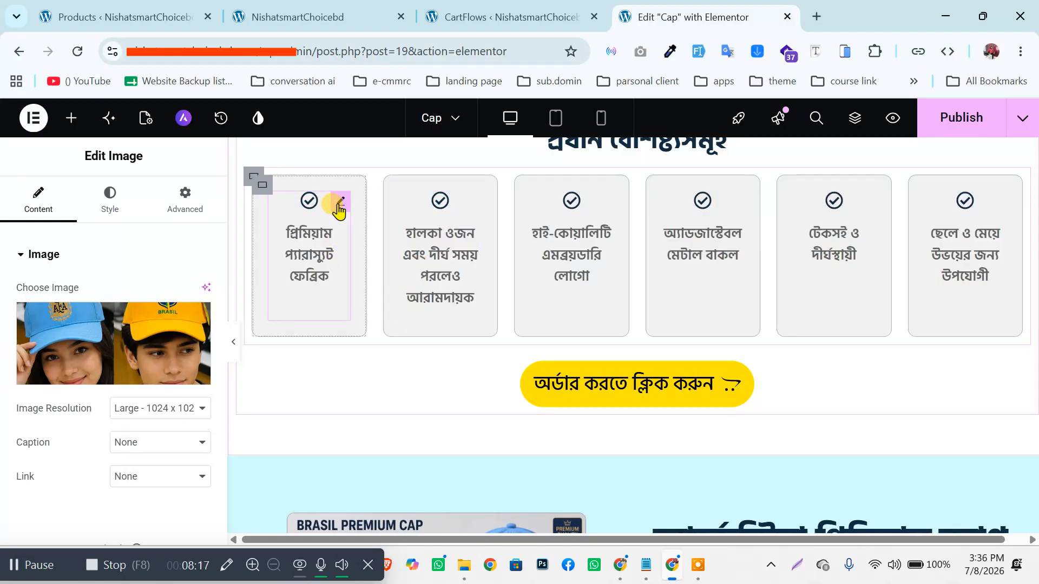
{"action": "left_click", "coordinate": [339, 210]}
{"action": "scroll", "coordinate": [302, 348], "scroll_direction": "down", "scroll_amount": 3}
{"action": "scroll", "coordinate": [130, 431], "scroll_direction": "down", "scroll_amount": 2}
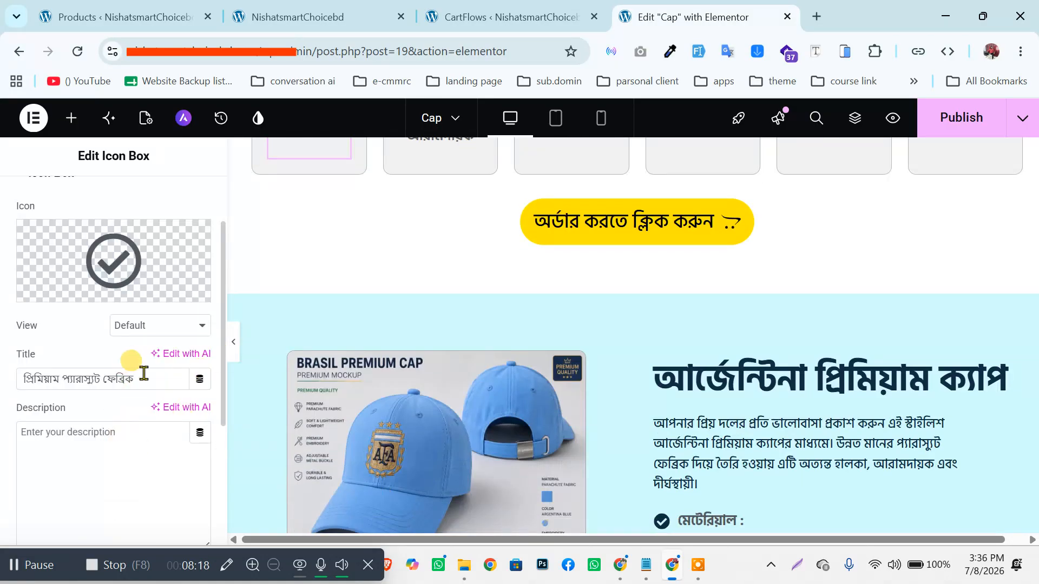
{"action": "left_click_drag", "start_coordinate": [155, 377], "coordinate": [16, 386]}
{"action": "key", "text": "ctrl+c"}
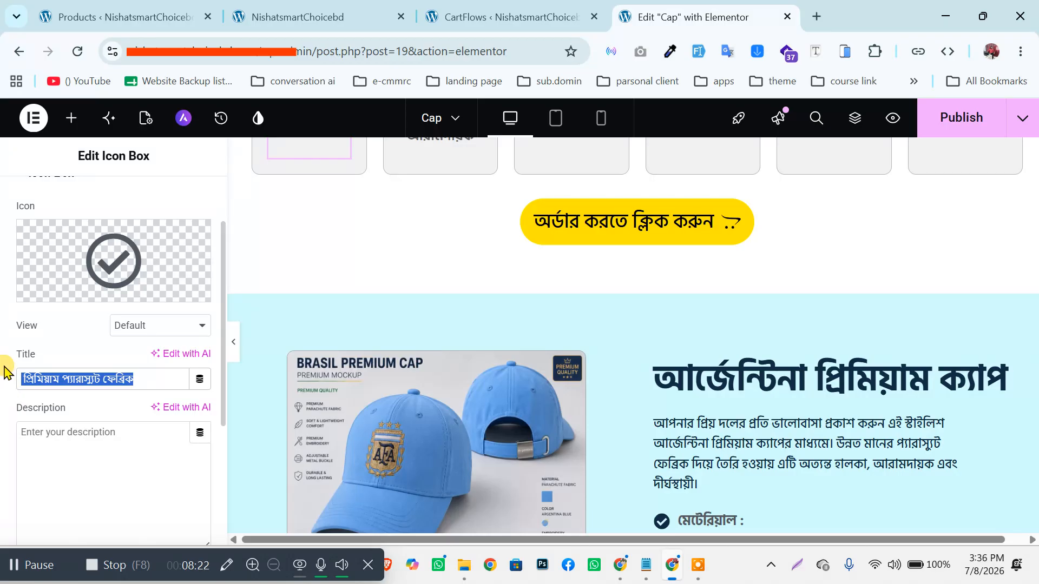
{"action": "key", "text": "BackSpace"}
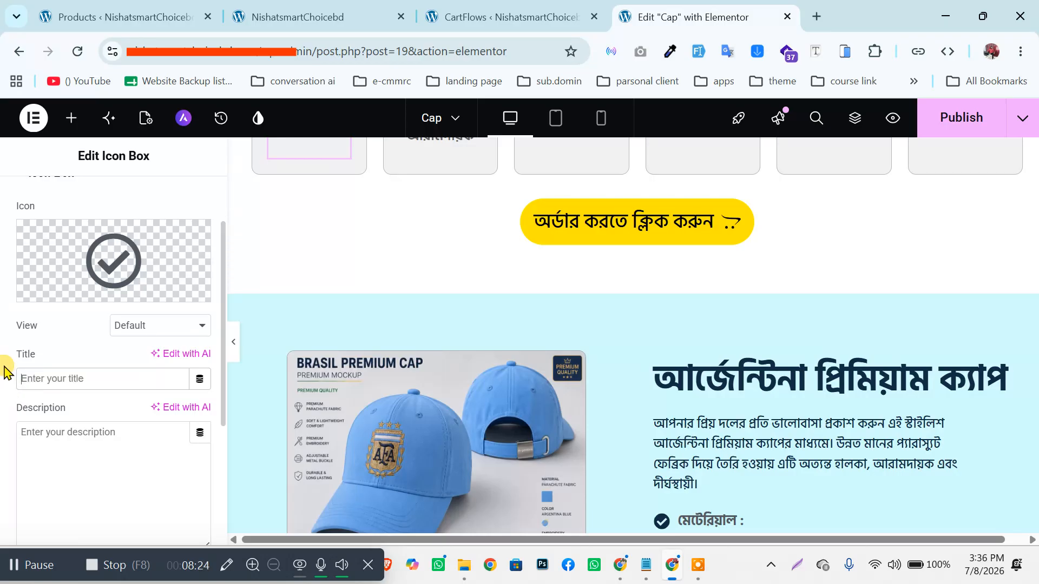
{"action": "scroll", "coordinate": [493, 408], "scroll_direction": "up", "scroll_amount": 3}
{"action": "type", "text": "cshushjsh"}
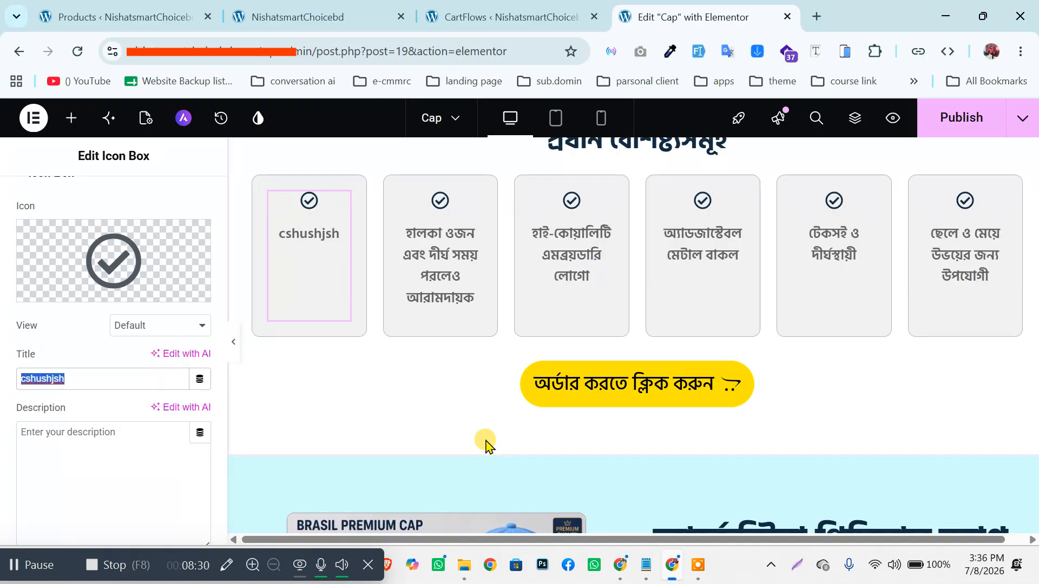
Step: Restore the first feature icon box's title to "প্রিমিয়াম প্যারাস্যুট ফেব্রিক" from the copied text
{"action": "key", "text": "BackSpace"}
{"action": "key", "text": "ctrl+v"}
{"action": "scroll", "coordinate": [713, 415], "scroll_direction": "up", "scroll_amount": 1}
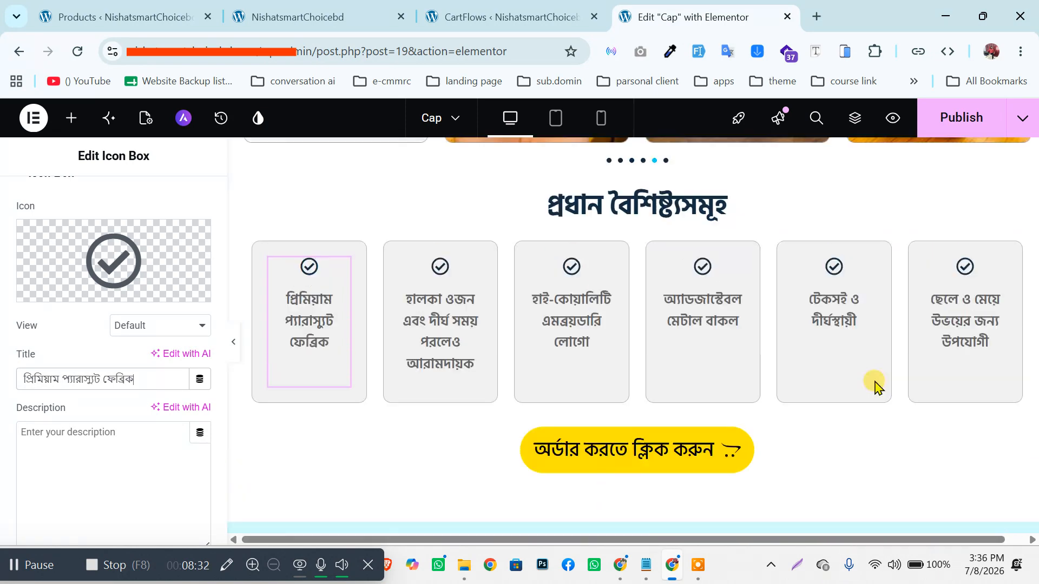
{"action": "scroll", "coordinate": [871, 385], "scroll_direction": "down", "scroll_amount": 7}
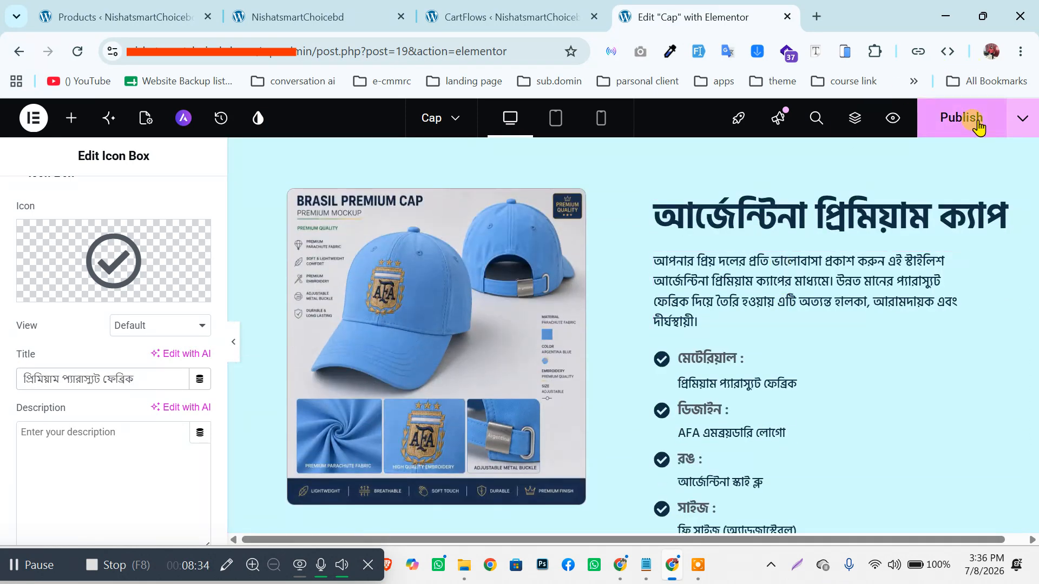
{"action": "scroll", "coordinate": [518, 388], "scroll_direction": "down", "scroll_amount": 2}
{"action": "scroll", "coordinate": [384, 265], "scroll_direction": "up", "scroll_amount": 2}
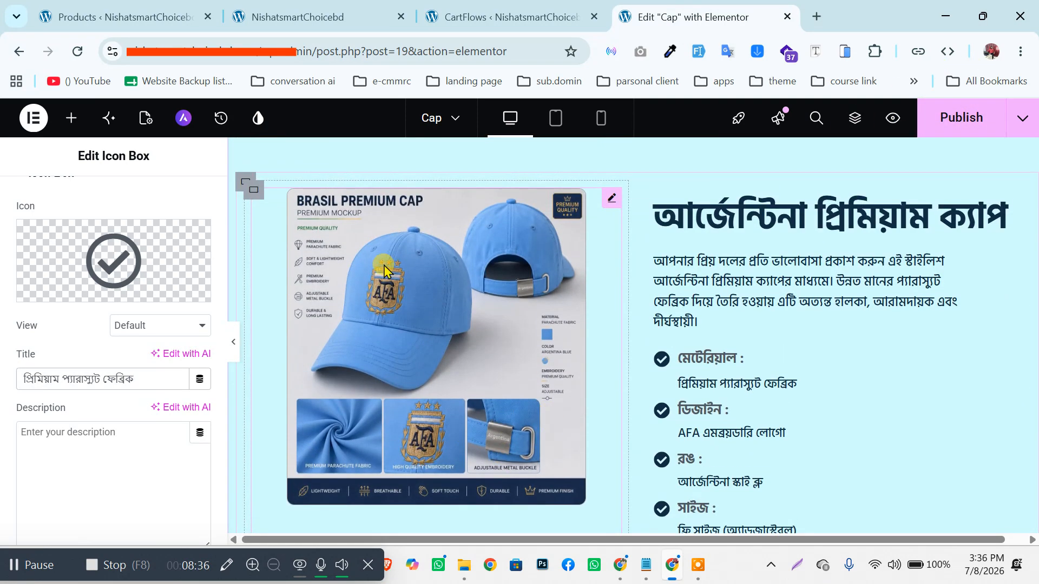
Step: Open the Argentina cap product image for editing and inspect its image source, resolution, caption and link settings
{"action": "left_click", "coordinate": [611, 206]}
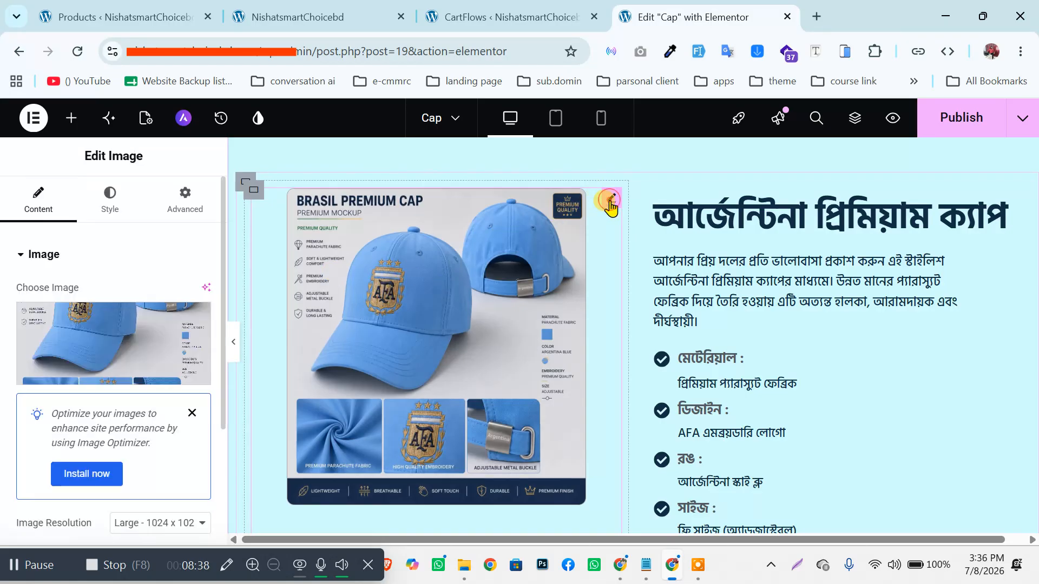
{"action": "scroll", "coordinate": [749, 297], "scroll_direction": "up", "scroll_amount": 2}
{"action": "scroll", "coordinate": [756, 383], "scroll_direction": "down", "scroll_amount": 4}
{"action": "scroll", "coordinate": [756, 383], "scroll_direction": "up", "scroll_amount": 2}
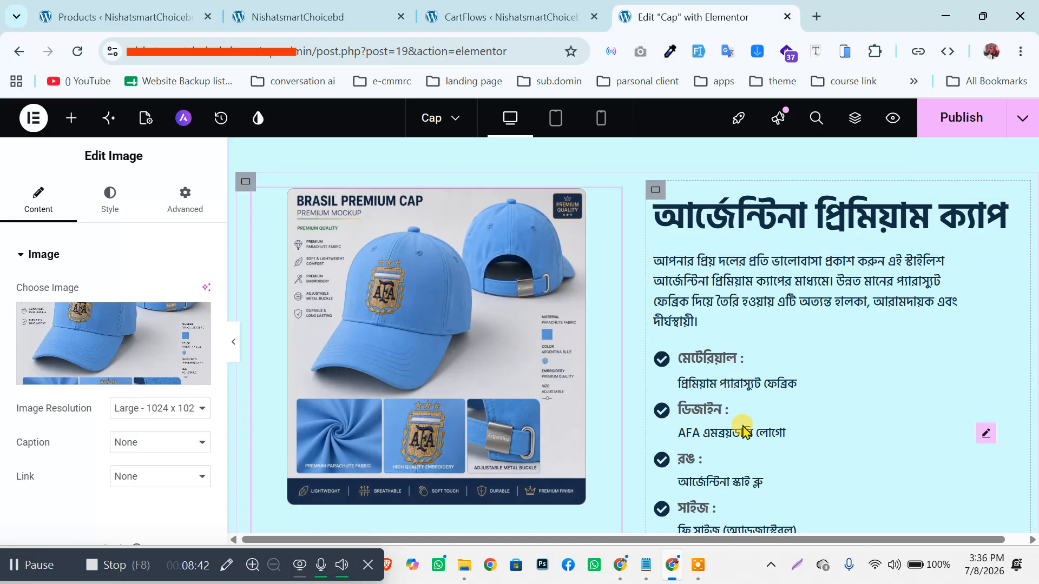
Step: Review the Brazil cap section and the checkout form below it, including products, billing details, shipping, payment method and order confirmation button
{"action": "scroll", "coordinate": [737, 427], "scroll_direction": "down", "scroll_amount": 10}
{"action": "scroll", "coordinate": [597, 279], "scroll_direction": "down", "scroll_amount": 5}
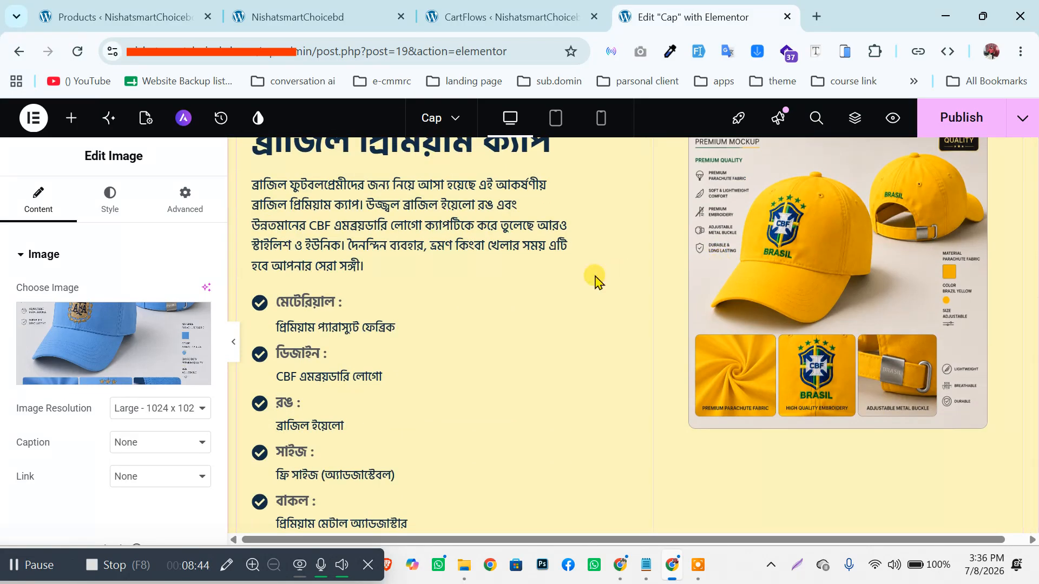
{"action": "scroll", "coordinate": [689, 278], "scroll_direction": "up", "scroll_amount": 5}
{"action": "scroll", "coordinate": [836, 377], "scroll_direction": "down", "scroll_amount": 2}
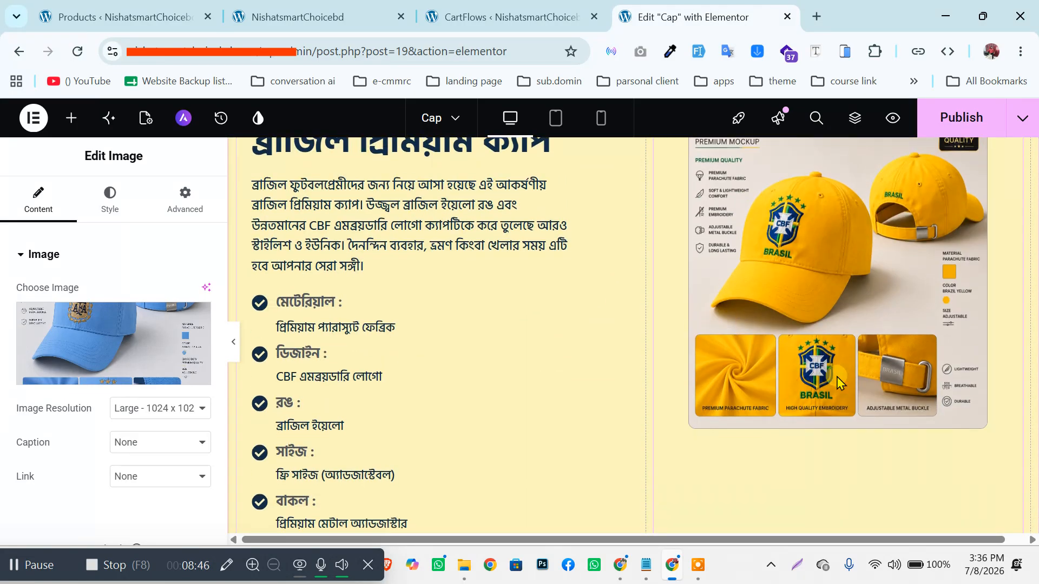
{"action": "scroll", "coordinate": [994, 249], "scroll_direction": "up", "scroll_amount": 2}
{"action": "scroll", "coordinate": [747, 382], "scroll_direction": "down", "scroll_amount": 10}
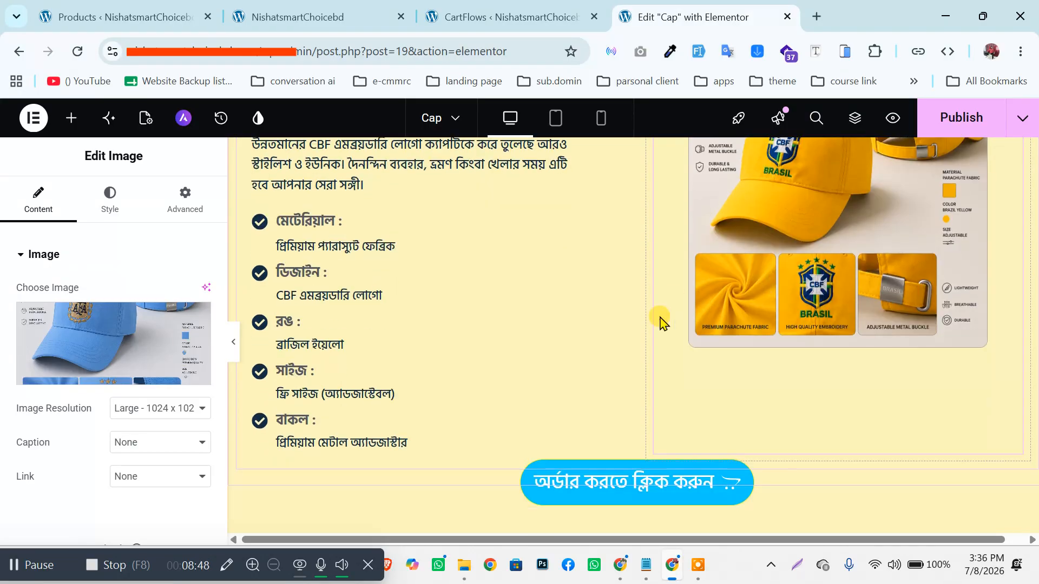
{"action": "scroll", "coordinate": [523, 349], "scroll_direction": "down", "scroll_amount": 5}
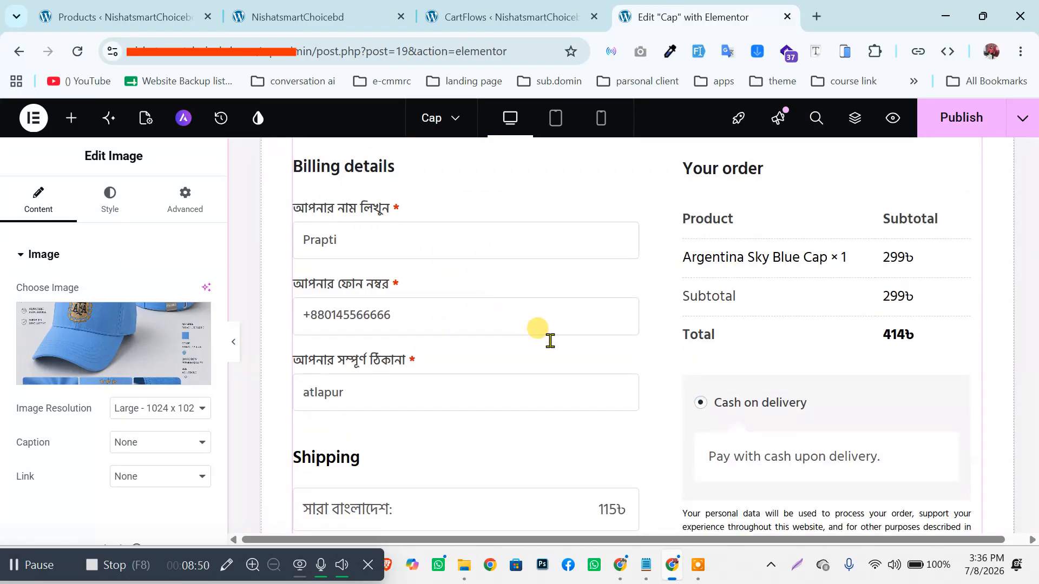
{"action": "scroll", "coordinate": [807, 397], "scroll_direction": "down", "scroll_amount": 7}
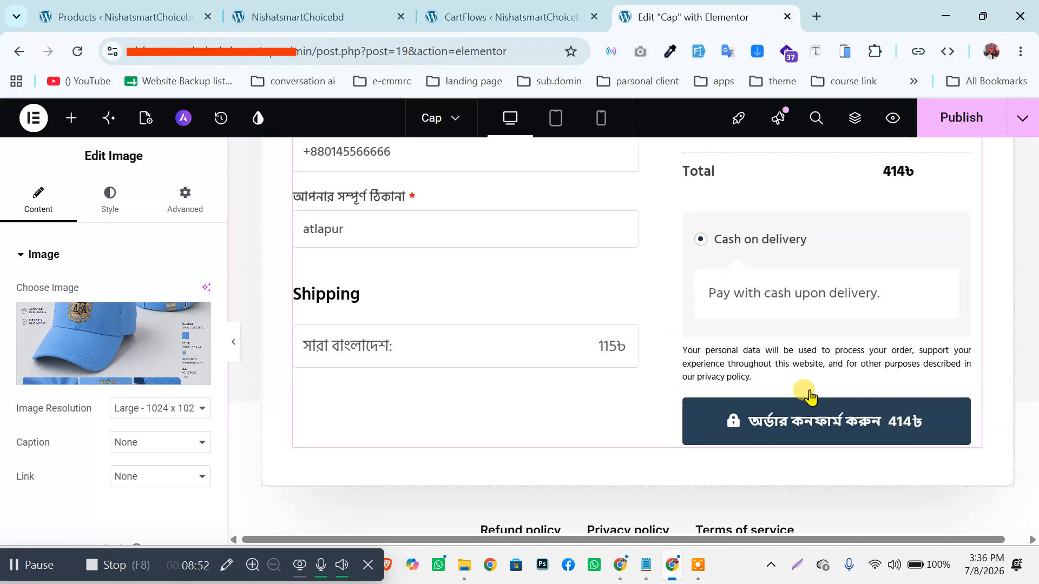
{"action": "scroll", "coordinate": [649, 336], "scroll_direction": "up", "scroll_amount": 14}
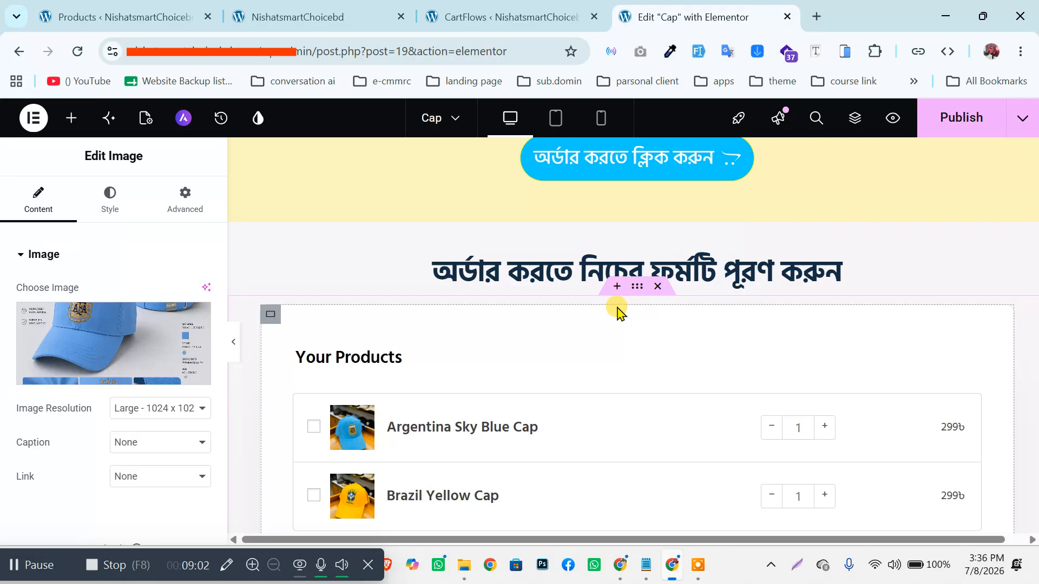
{"action": "scroll", "coordinate": [557, 330], "scroll_direction": "up", "scroll_amount": 6}
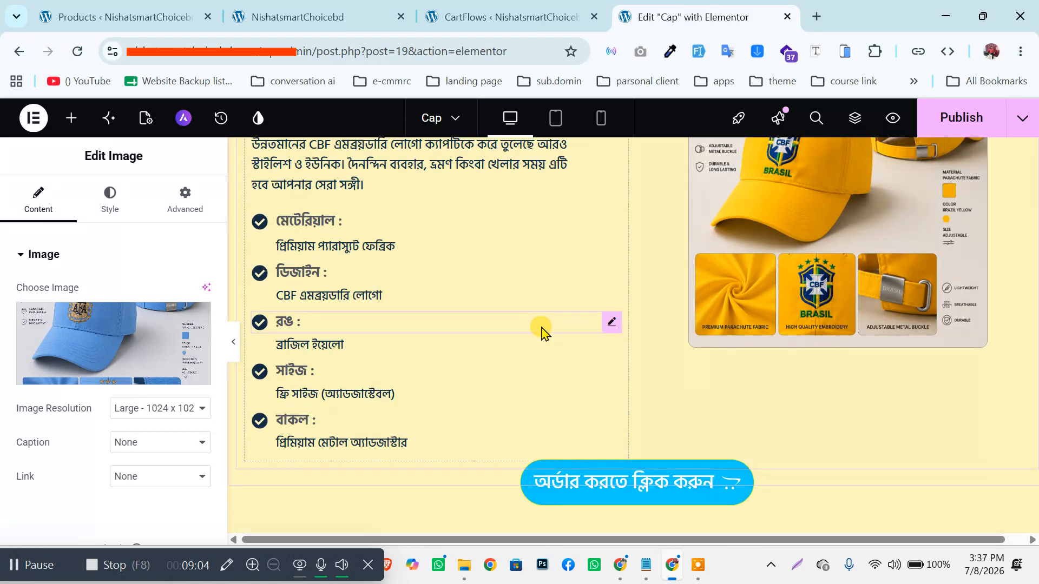